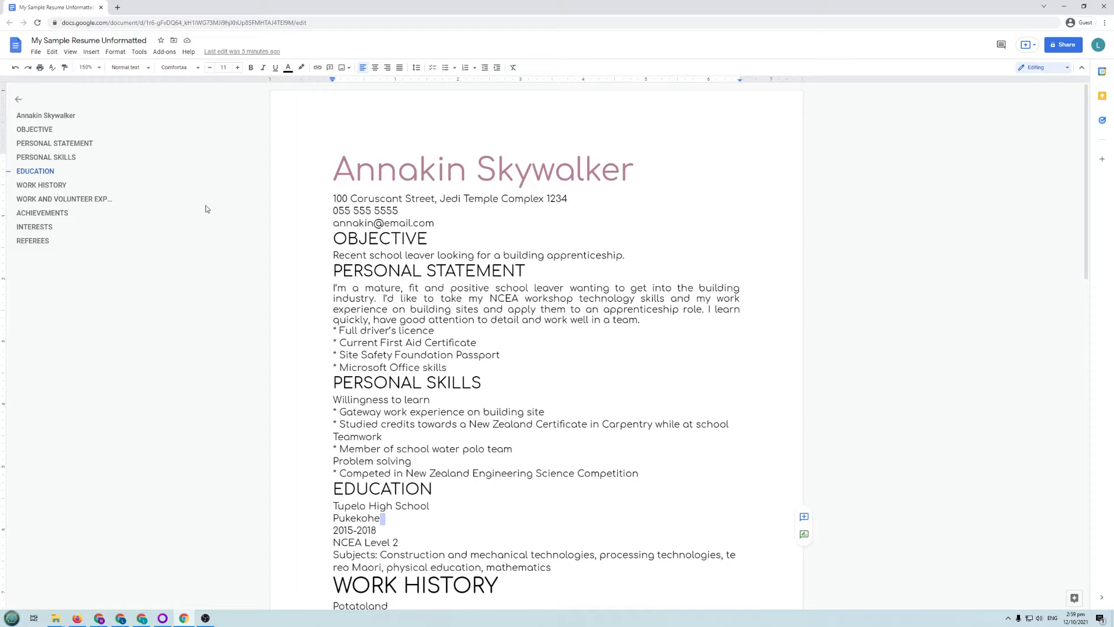
# Open Google Drive from google.com in a new browser tab to view the files in My Drive, and return to the resume document.
pyautogui.hotkey('ctrl', 't')
pyautogui.write('goog')
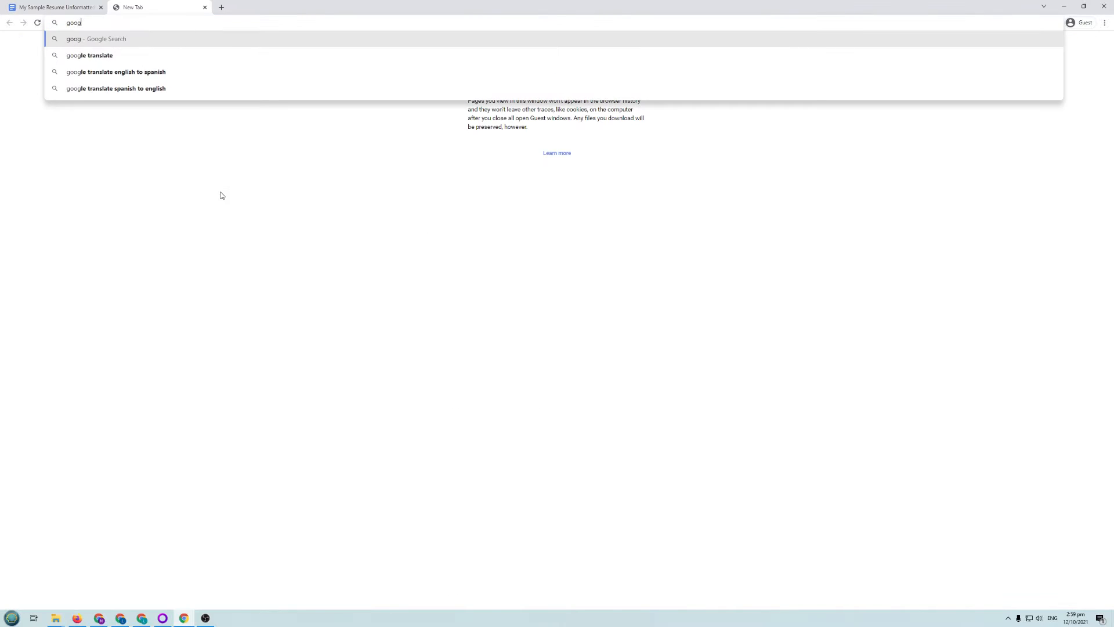
pyautogui.write('le.com')
pyautogui.press('Return')
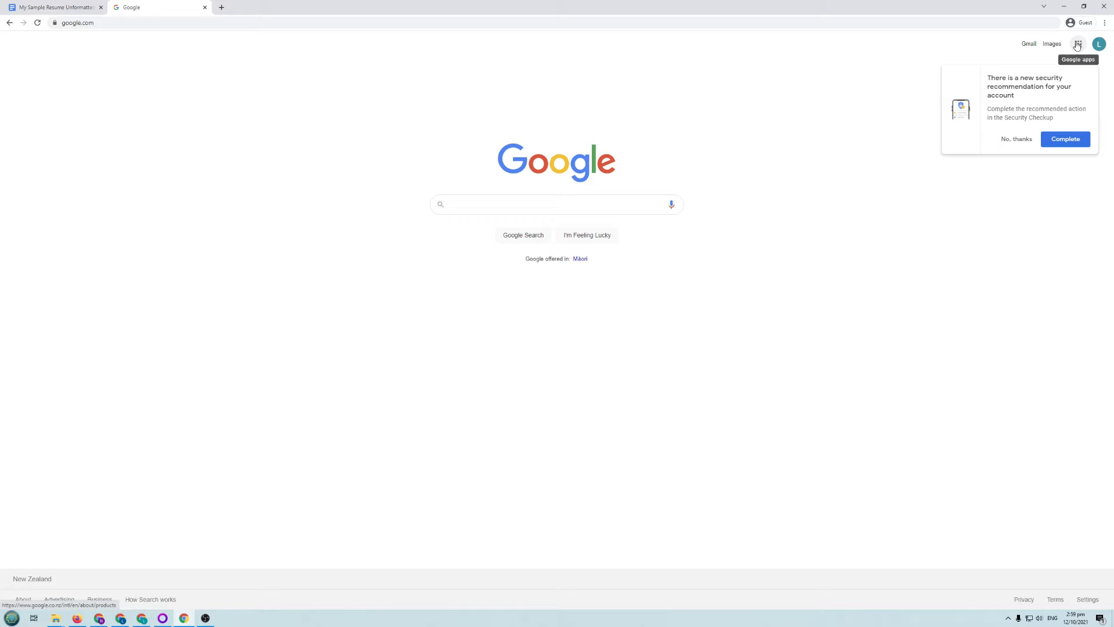
pyautogui.click(1077, 44)
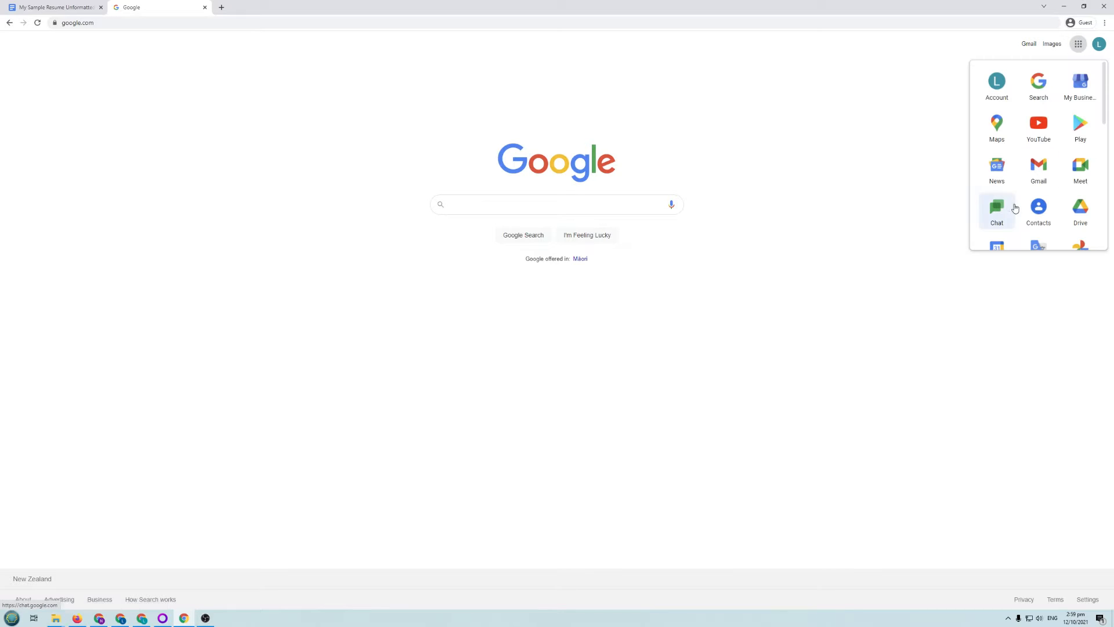
pyautogui.click(1080, 216)
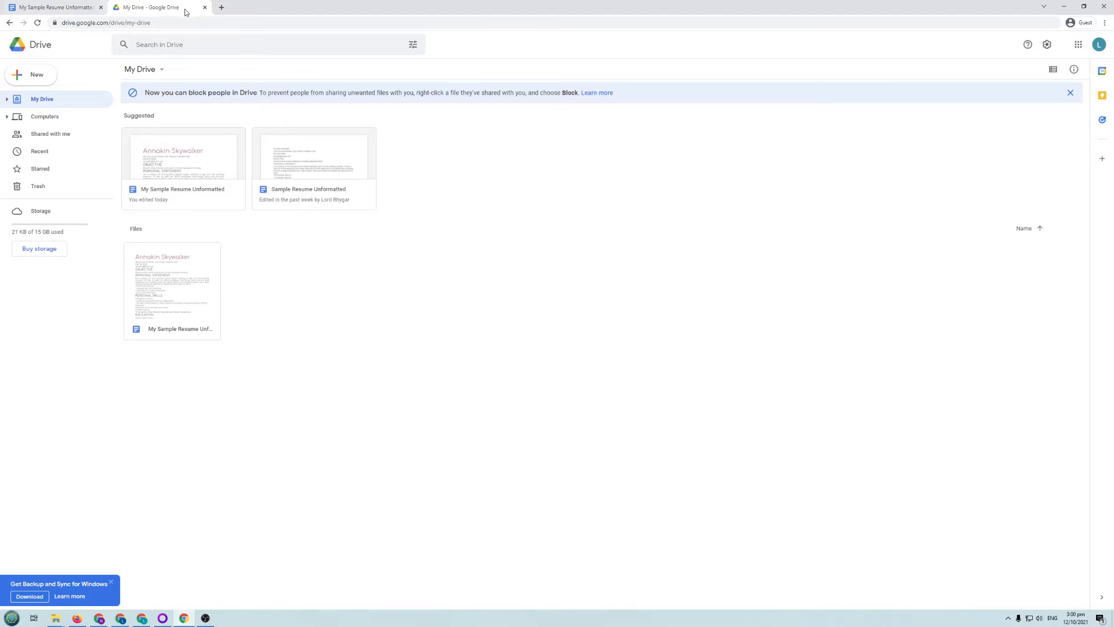
pyautogui.click(204, 7)
pyautogui.click(413, 517)
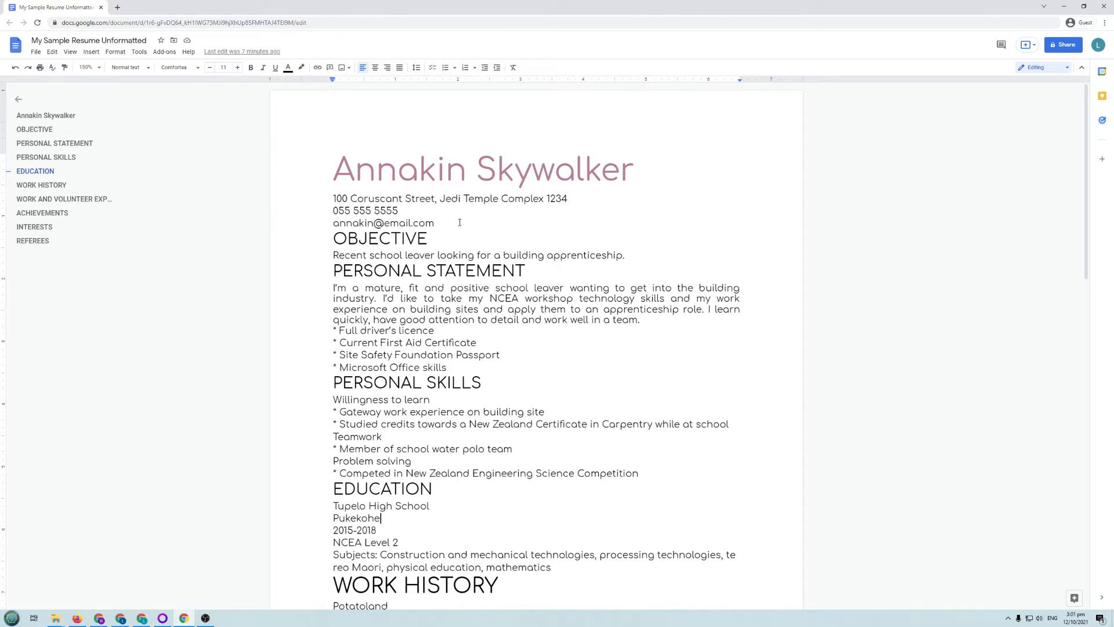
# Set the font of the OBJECTIVE heading to Impact.
pyautogui.moveTo(334, 242); pyautogui.dragTo(430, 240)
pyautogui.click(178, 67)
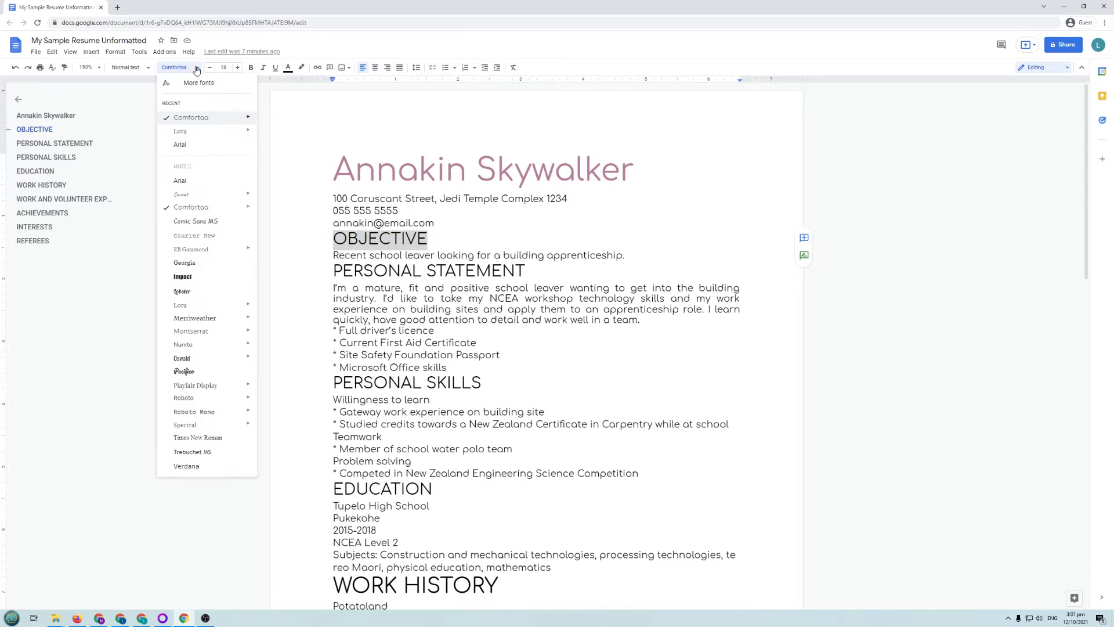
pyautogui.click(197, 277)
pyautogui.click(485, 312)
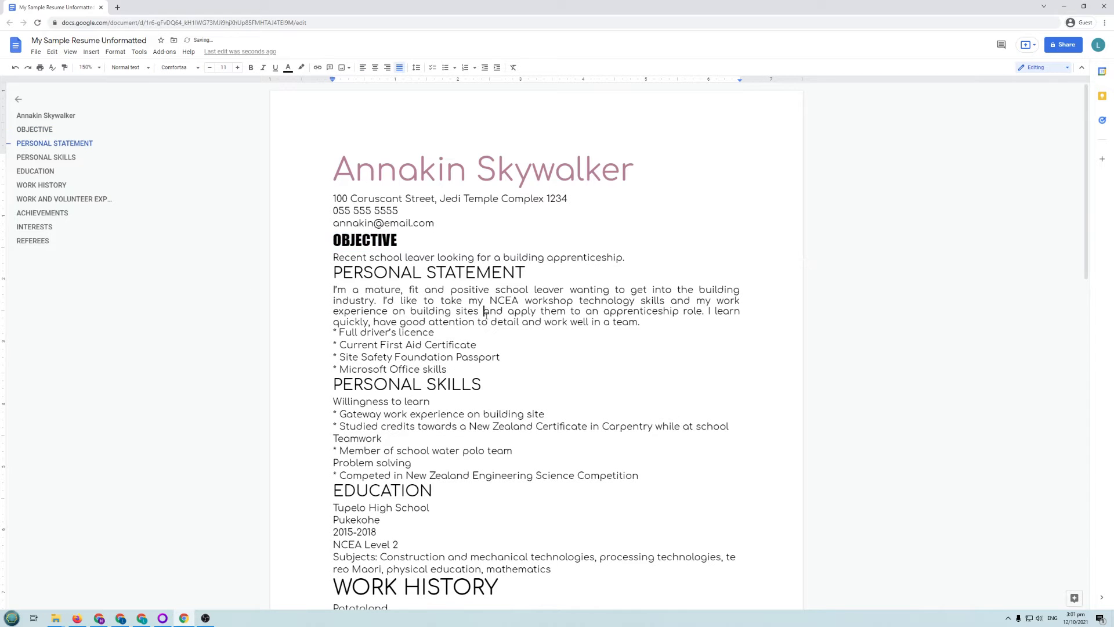
# Color the OBJECTIVE heading text light red and make it italic.
pyautogui.moveTo(334, 240); pyautogui.dragTo(406, 240)
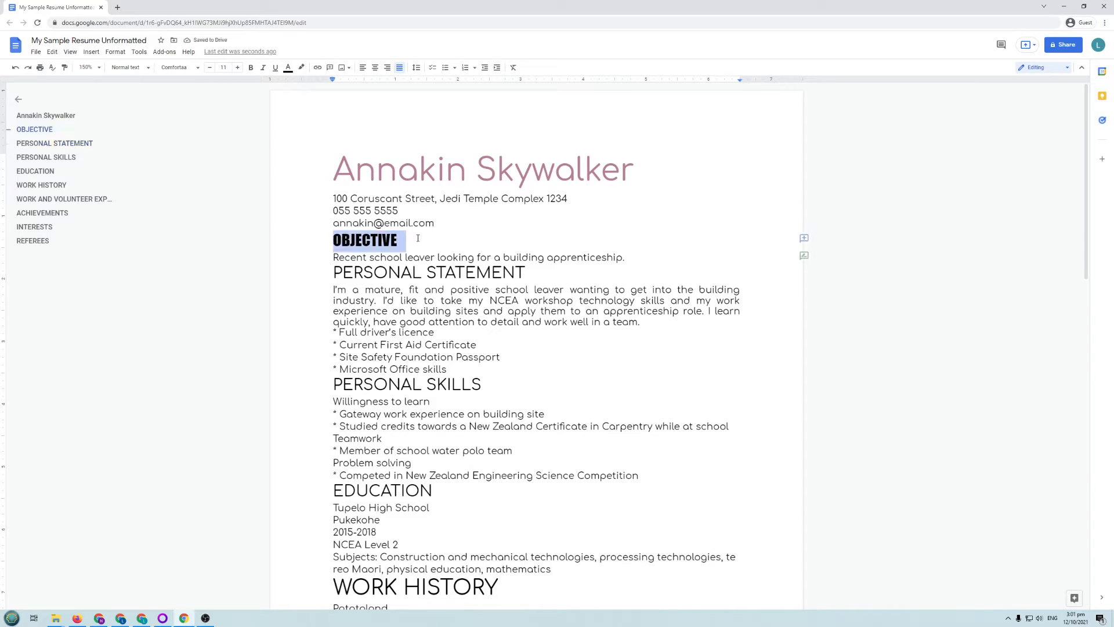
pyautogui.click(288, 68)
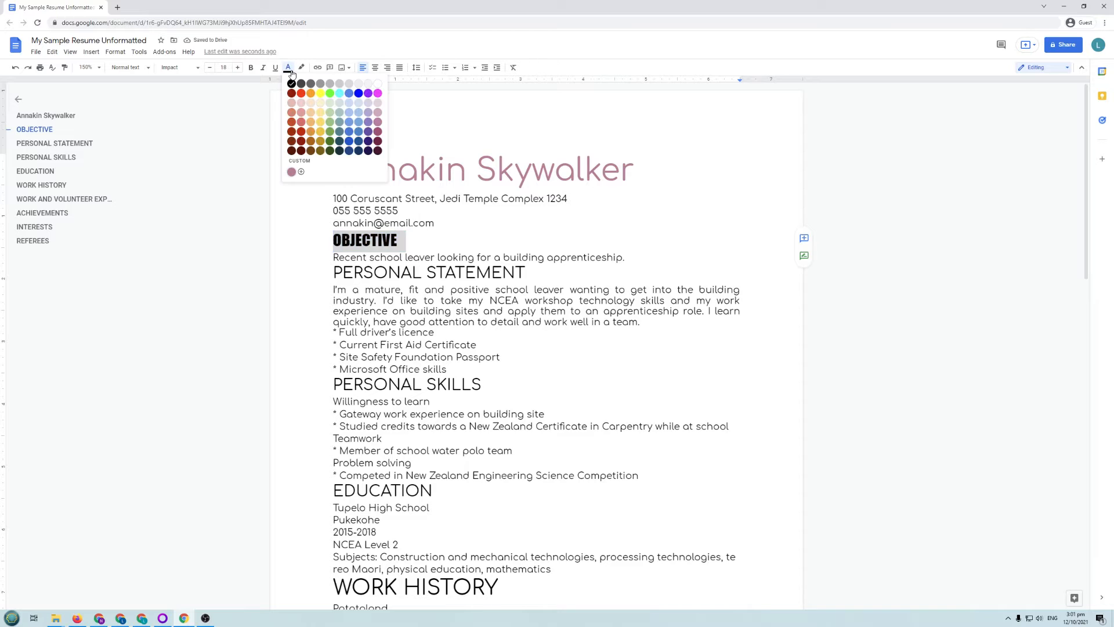
pyautogui.click(302, 123)
pyautogui.click(472, 314)
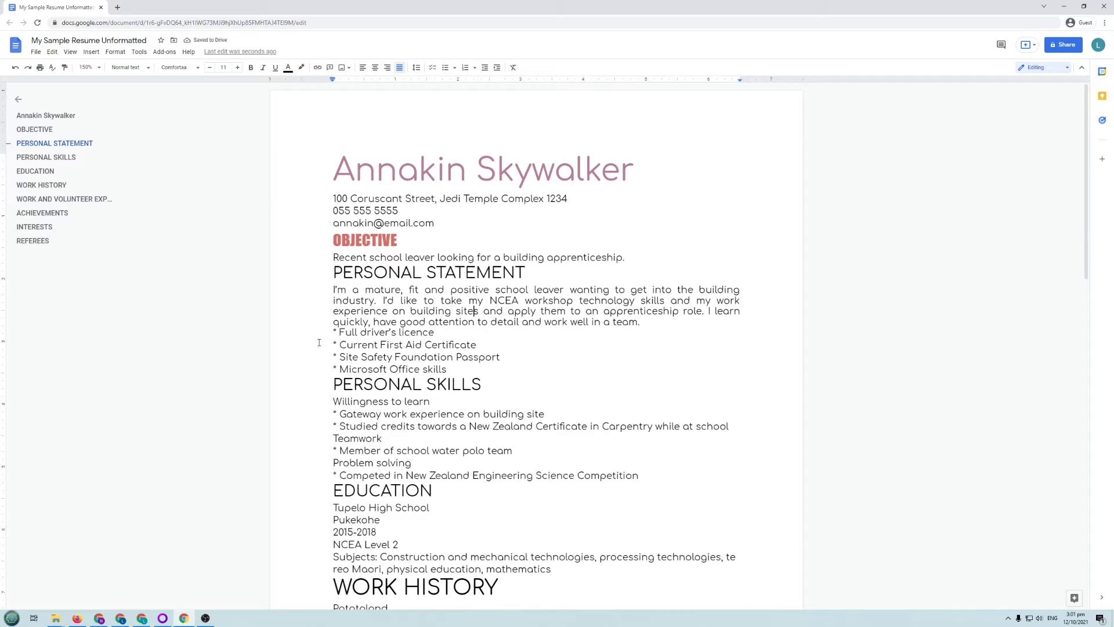
pyautogui.moveTo(338, 244); pyautogui.dragTo(400, 243)
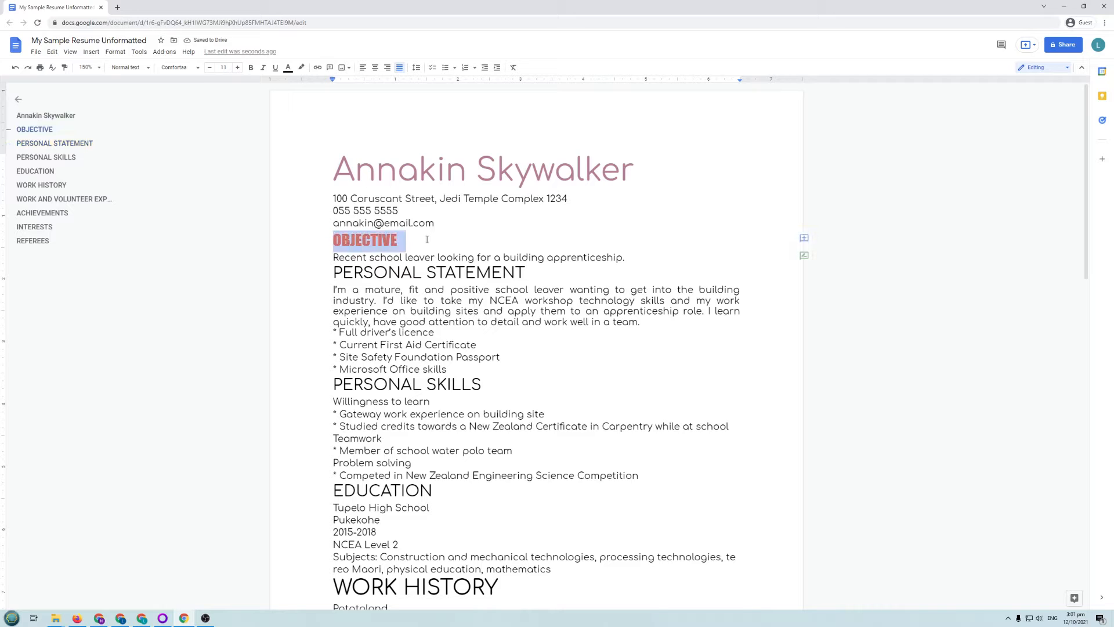
pyautogui.click(264, 69)
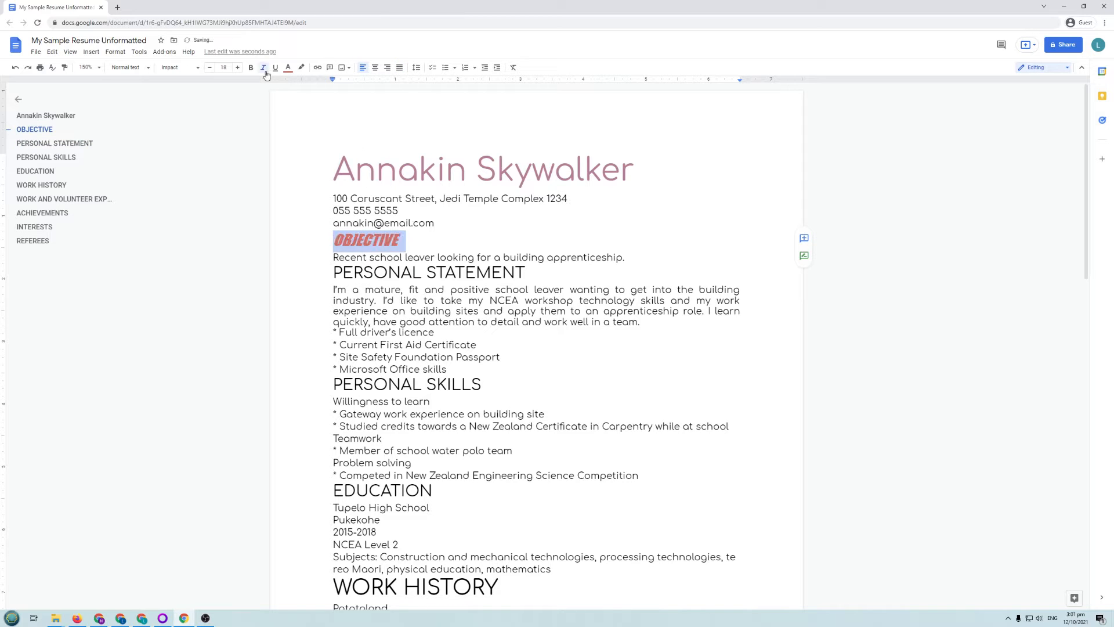
pyautogui.click(469, 346)
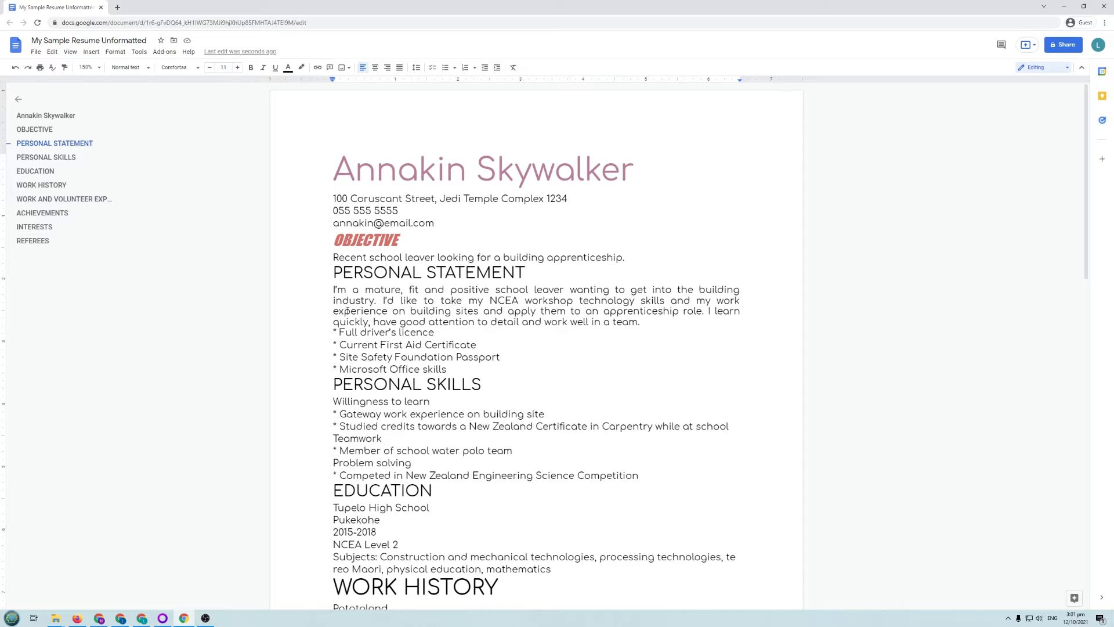
# Set the PERSONAL STATEMENT heading in the Impact font and make it italic.
pyautogui.moveTo(334, 273); pyautogui.dragTo(521, 265)
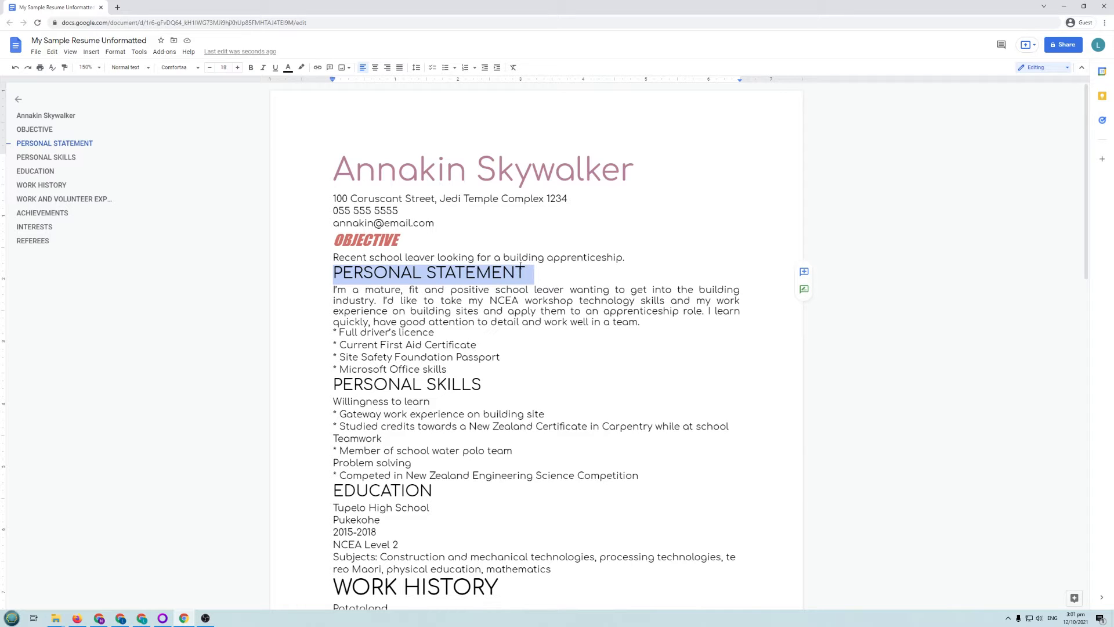
pyautogui.click(176, 68)
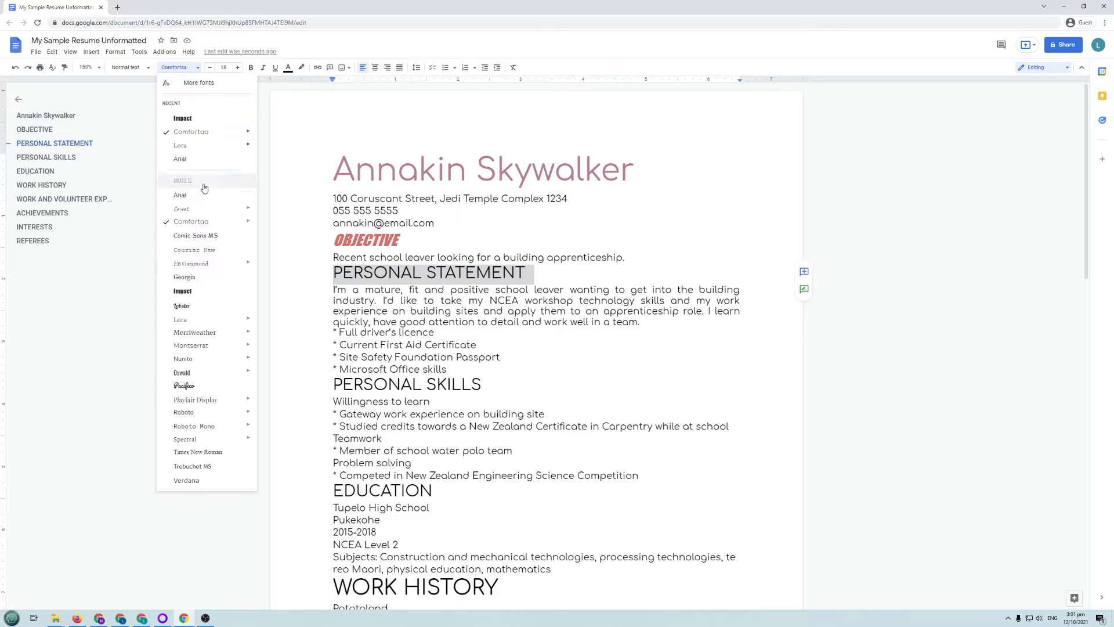
pyautogui.click(184, 293)
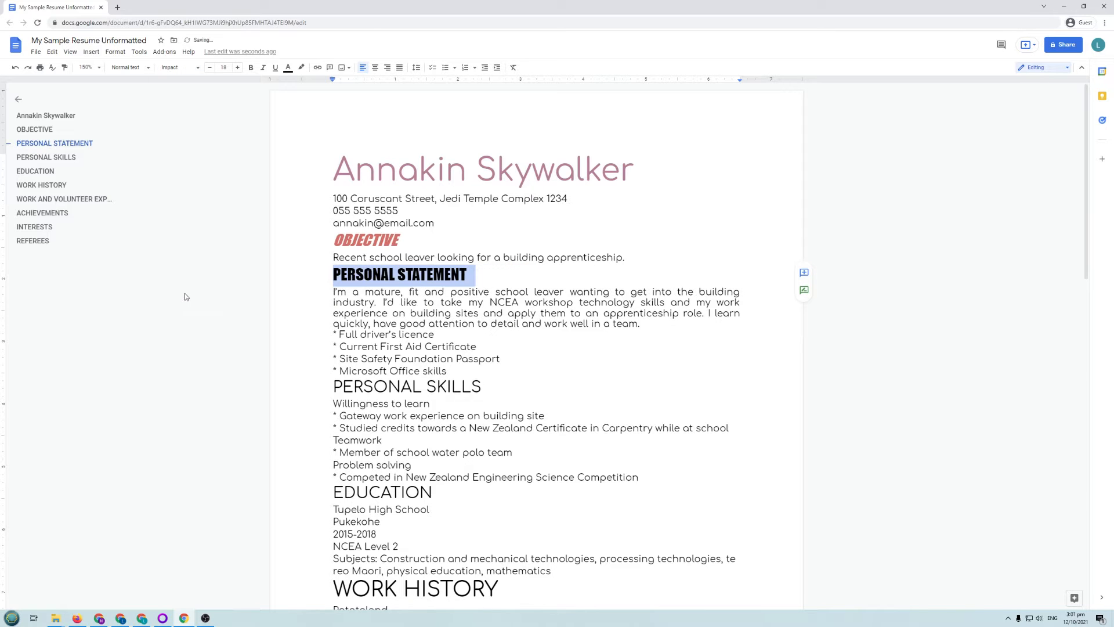
pyautogui.click(263, 68)
# Color the PERSONAL STATEMENT heading dark red and adjust it to a darker, brownish red.
pyautogui.click(290, 72)
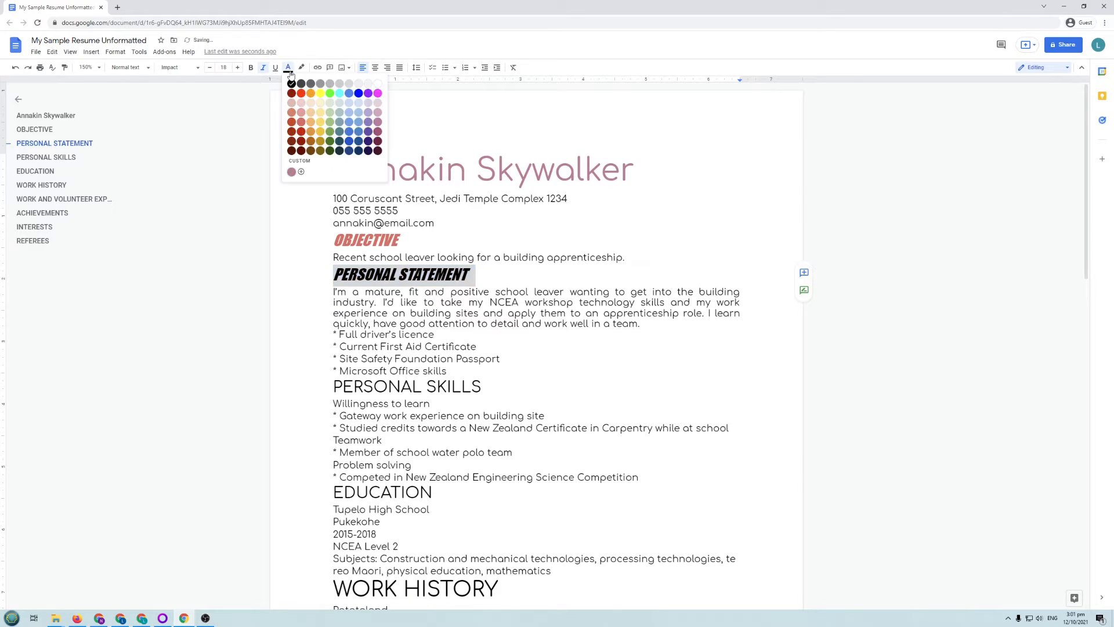
pyautogui.click(301, 141)
pyautogui.click(402, 314)
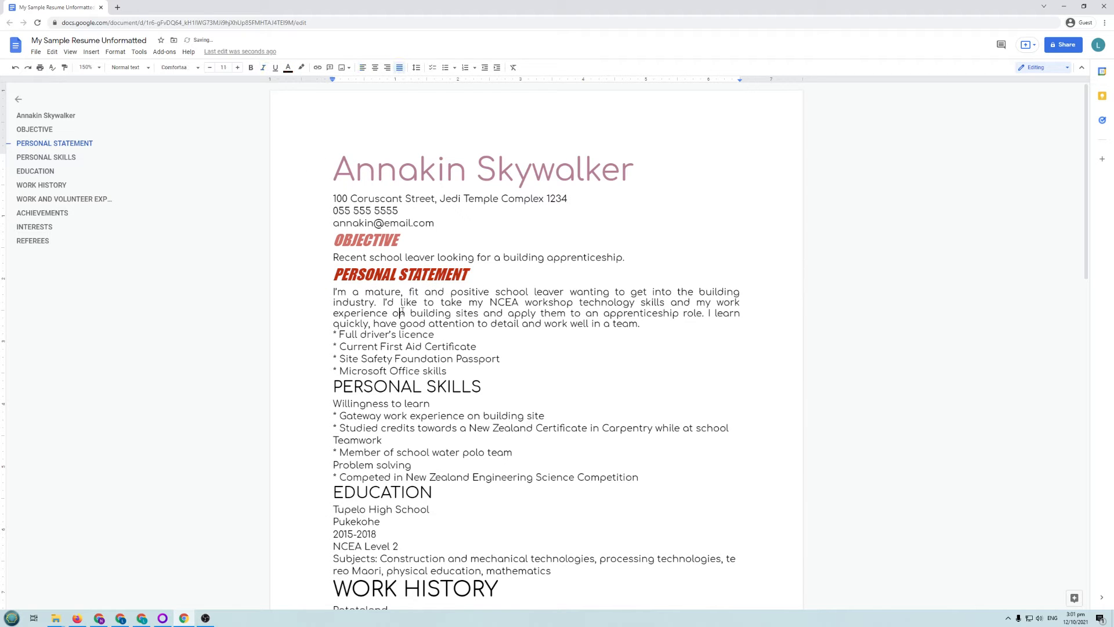
pyautogui.moveTo(333, 274); pyautogui.dragTo(474, 275)
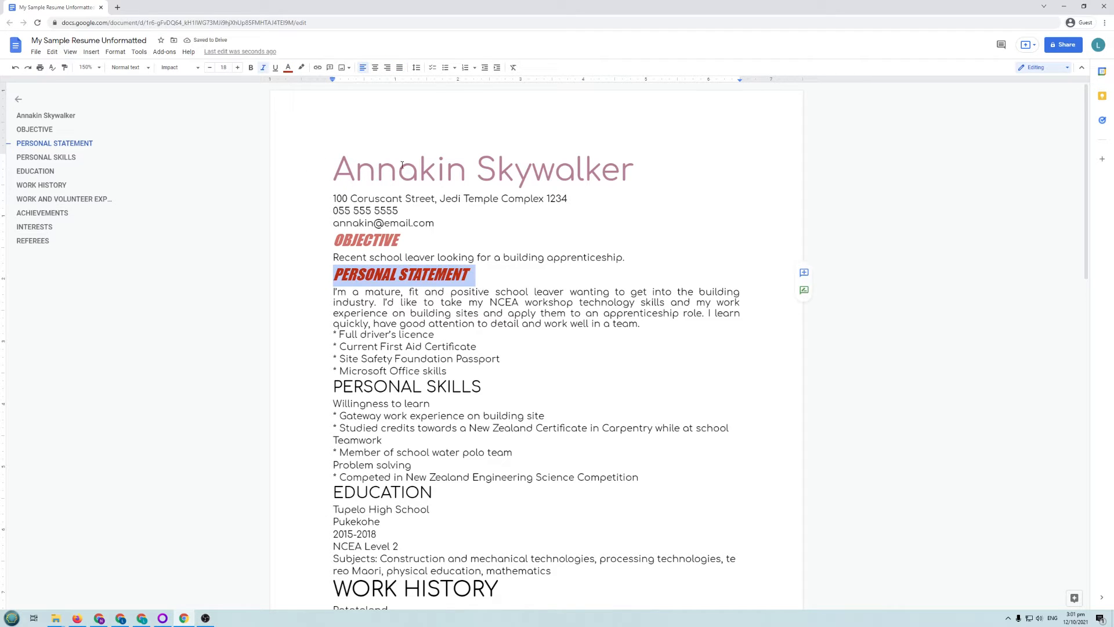
pyautogui.click(288, 68)
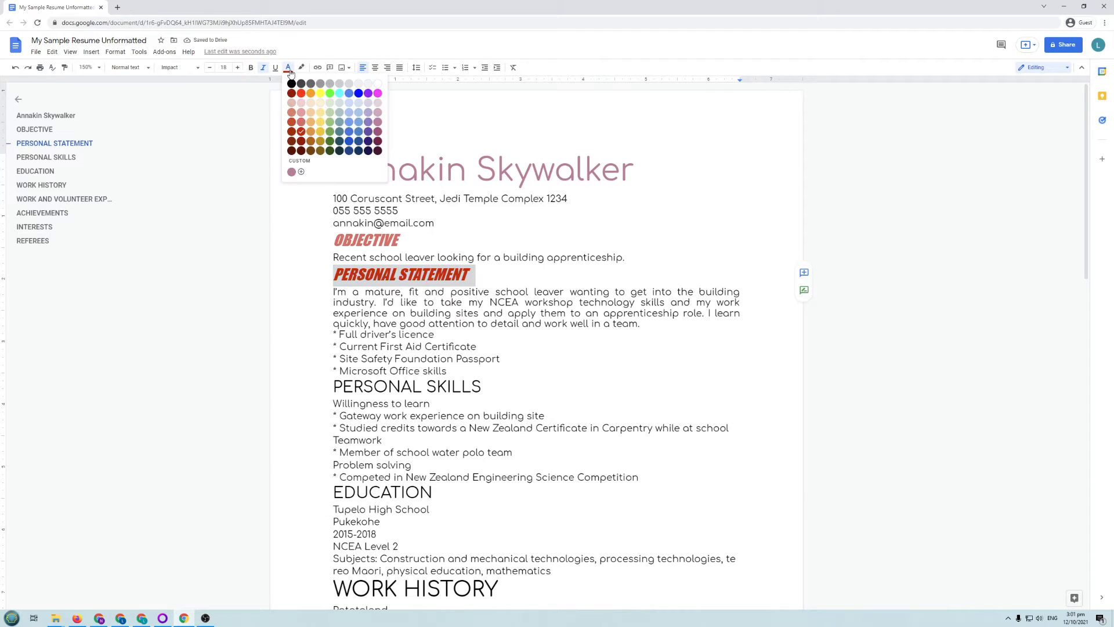
pyautogui.click(293, 136)
pyautogui.click(393, 309)
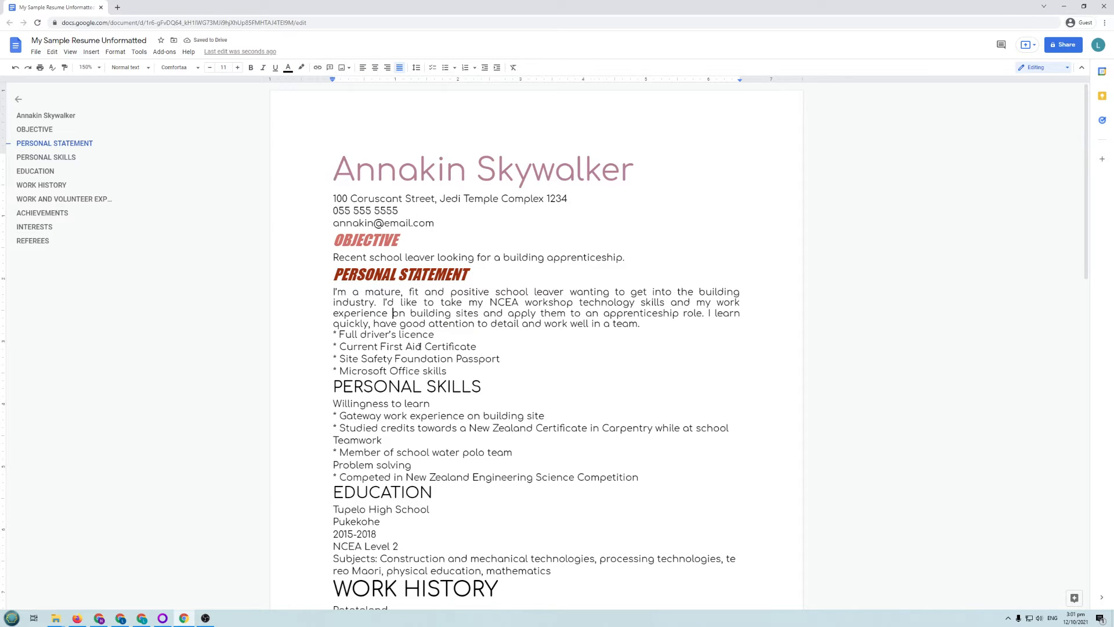
# Select the OBJECTIVE heading and examine the available paragraph styles, from Normal text and Title through the heading levels.
pyautogui.scroll(-2, 386, 375)
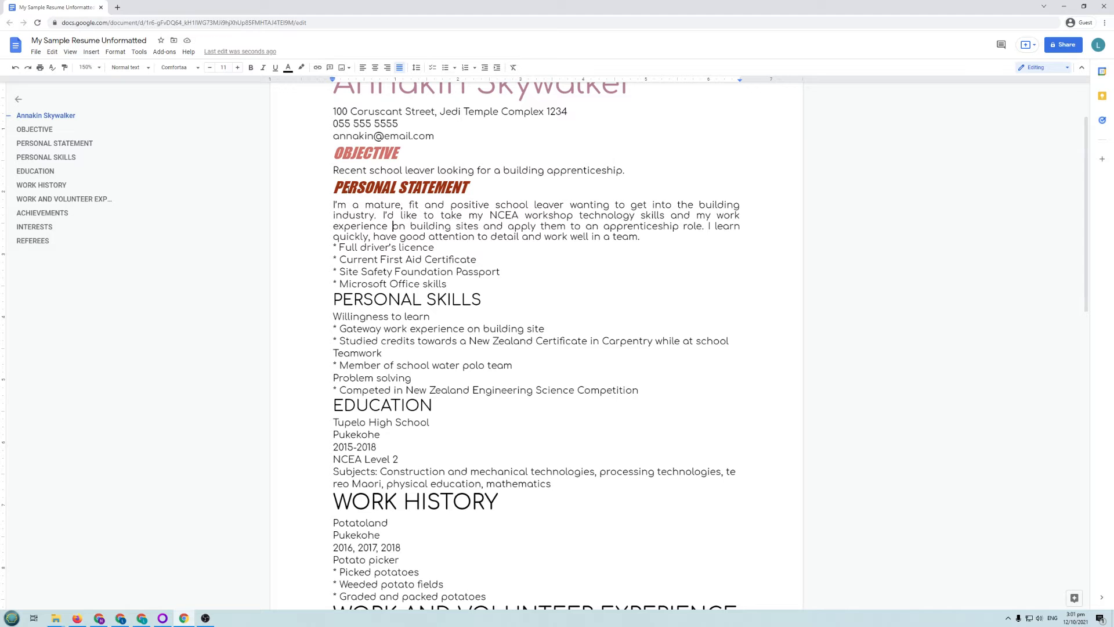
pyautogui.scroll(2, 511, 239)
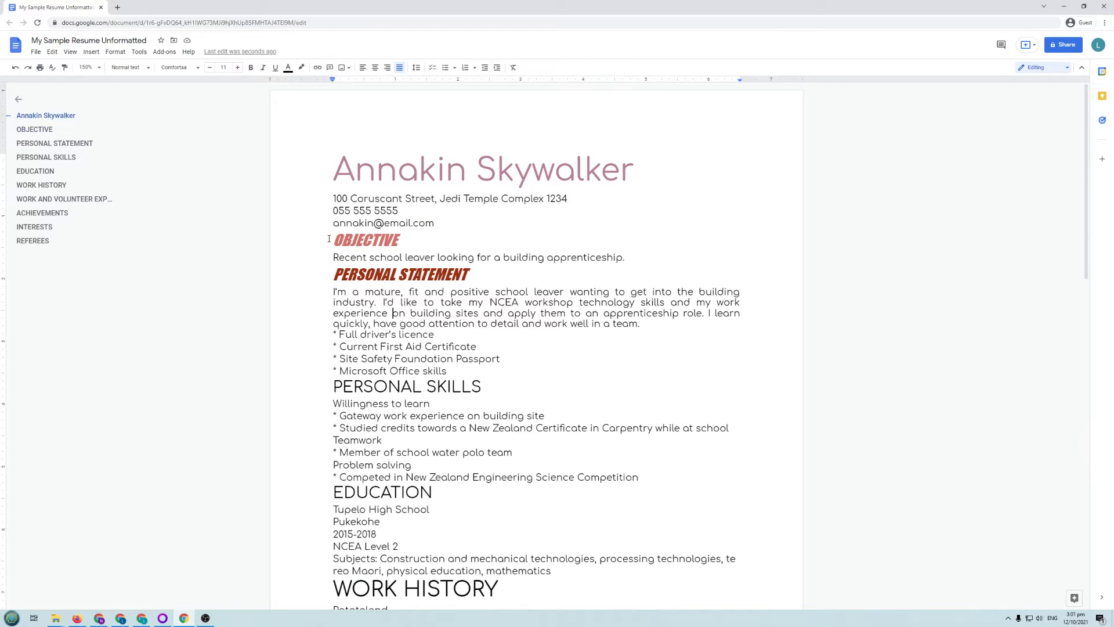
pyautogui.moveTo(330, 239); pyautogui.dragTo(422, 237)
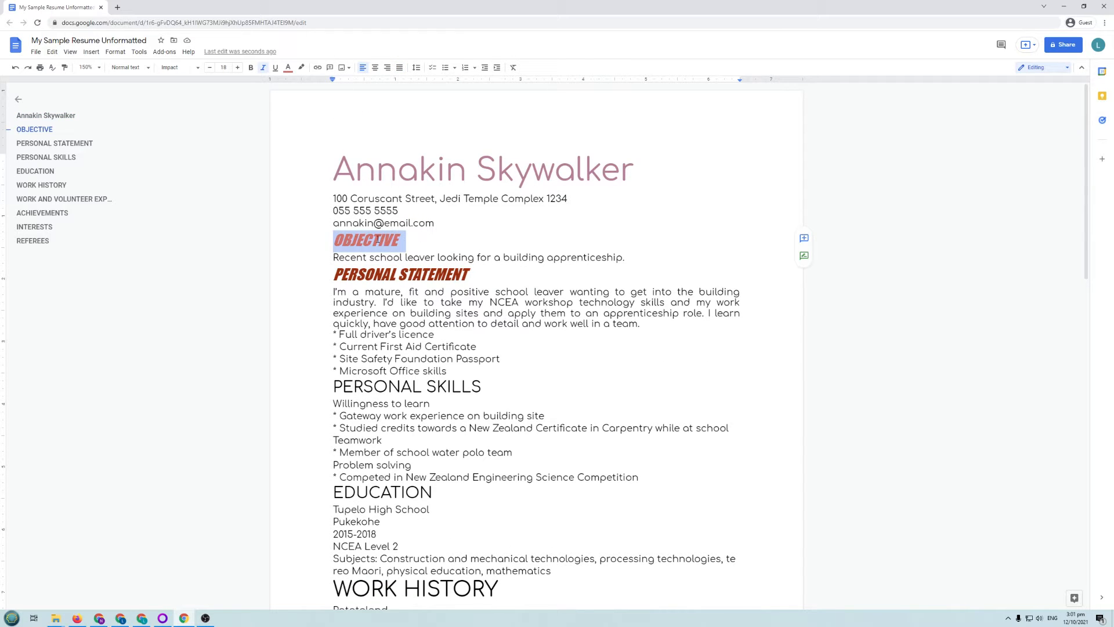
pyautogui.click(340, 238)
pyautogui.moveTo(333, 238); pyautogui.dragTo(410, 239)
pyautogui.click(121, 54)
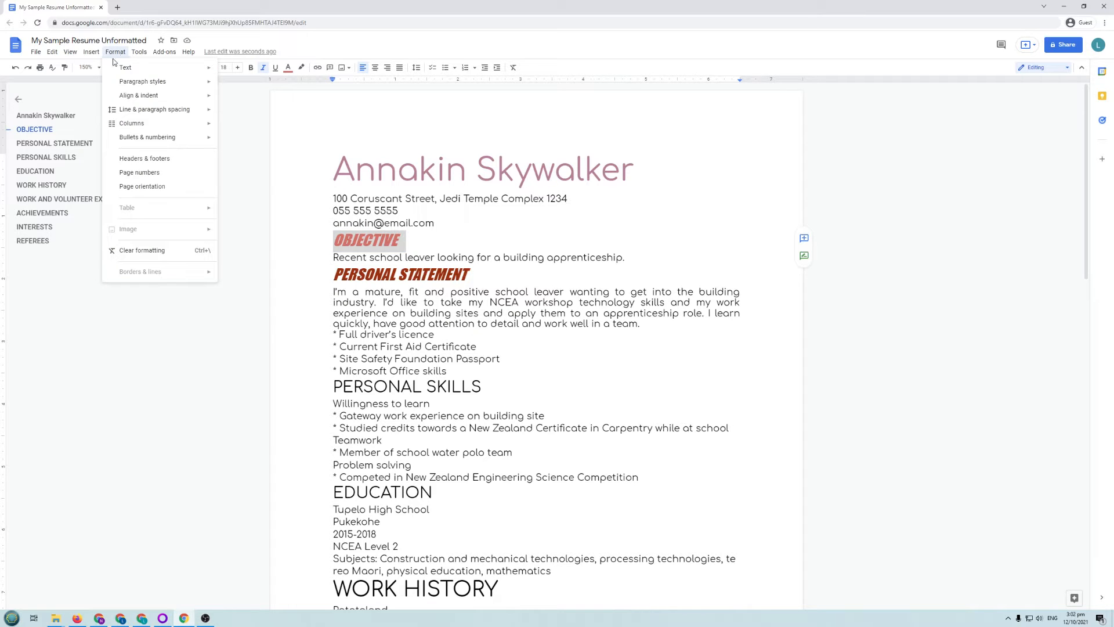
pyautogui.moveTo(141, 86)
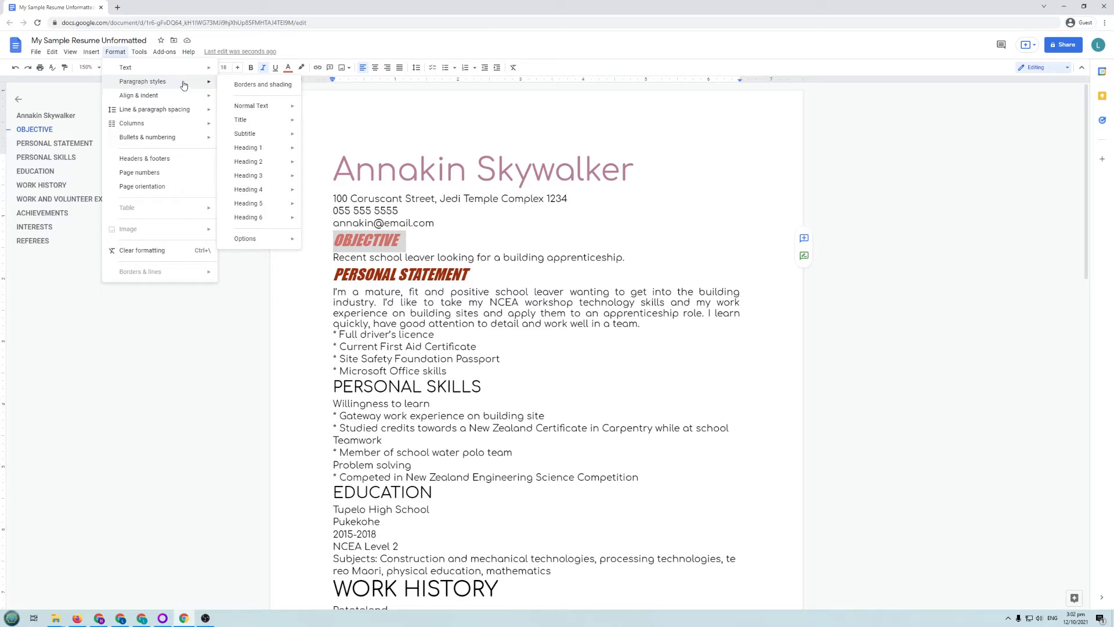
pyautogui.moveTo(254, 110)
pyautogui.click(539, 258)
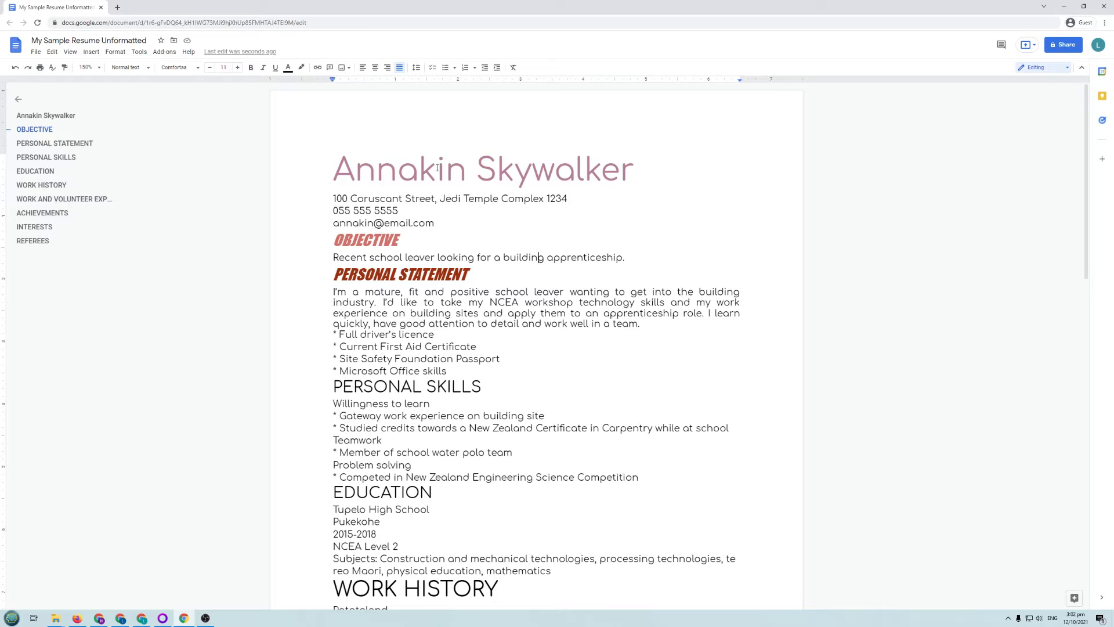
pyautogui.click(135, 68)
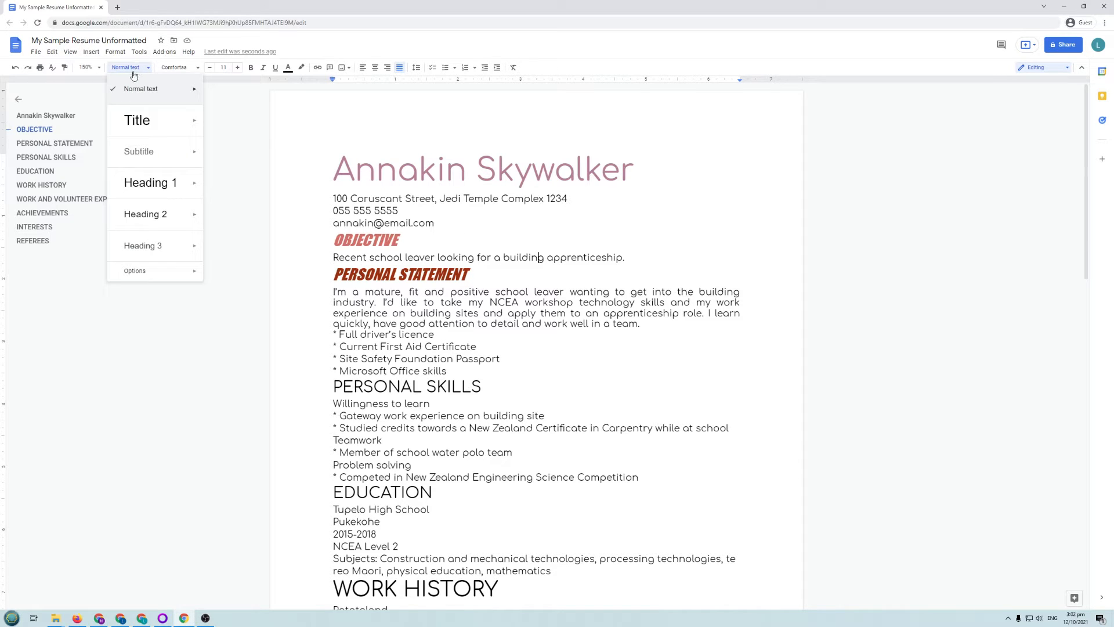
pyautogui.click(115, 51)
pyautogui.moveTo(174, 81)
pyautogui.click(334, 371)
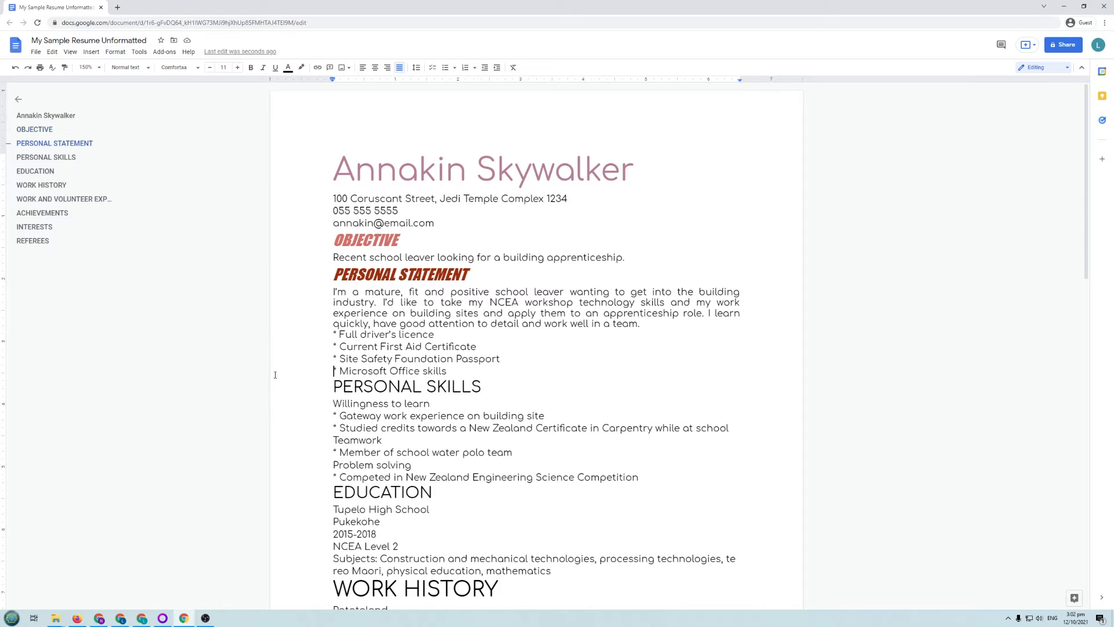
pyautogui.click(144, 70)
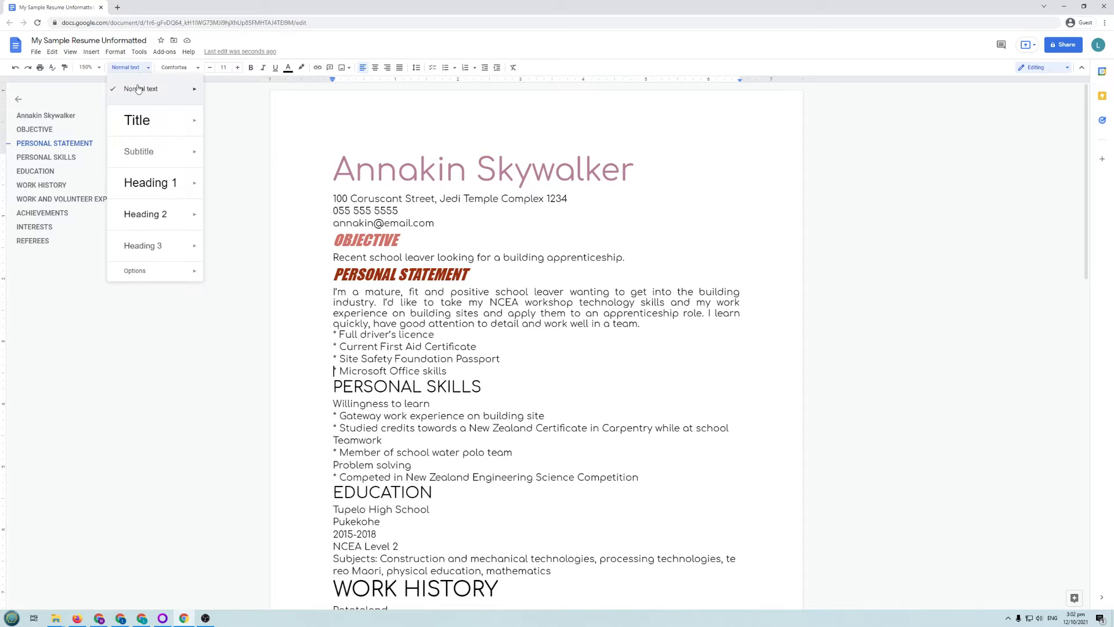
pyautogui.click(144, 122)
pyautogui.hotkey('ctrl', 'z')
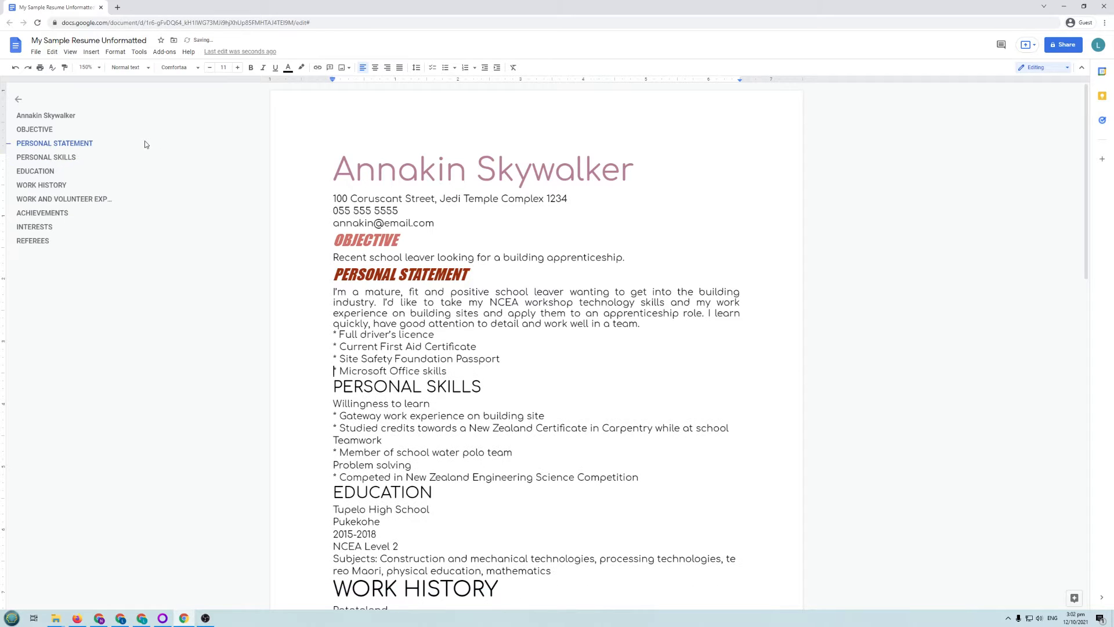
# Apply the Title paragraph style to the OBJECTIVE heading.
pyautogui.moveTo(334, 240); pyautogui.dragTo(410, 240)
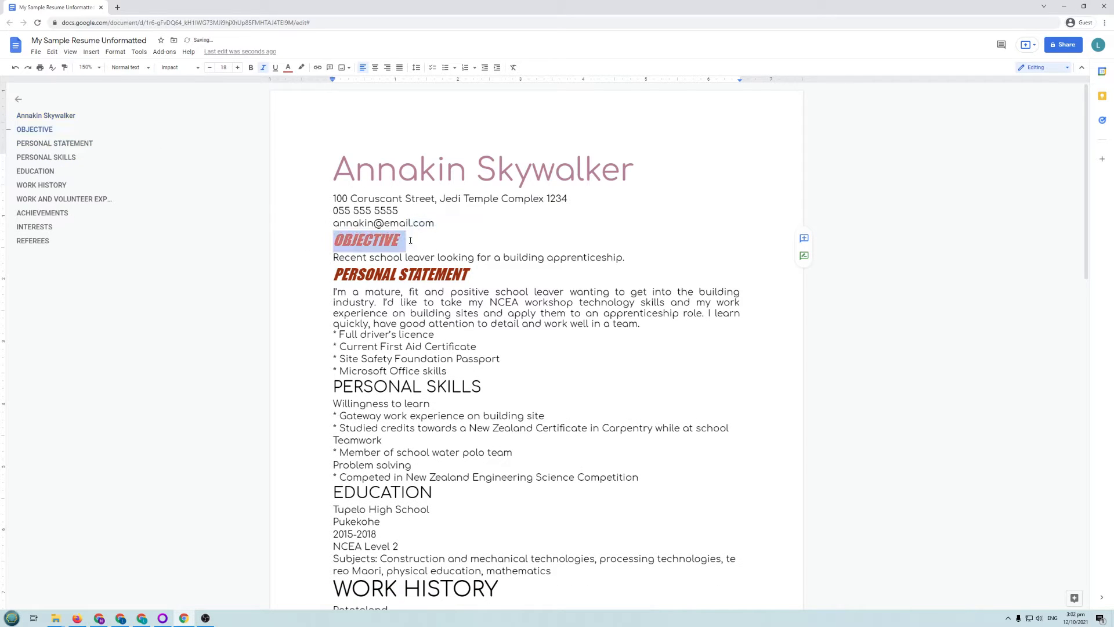
pyautogui.click(133, 68)
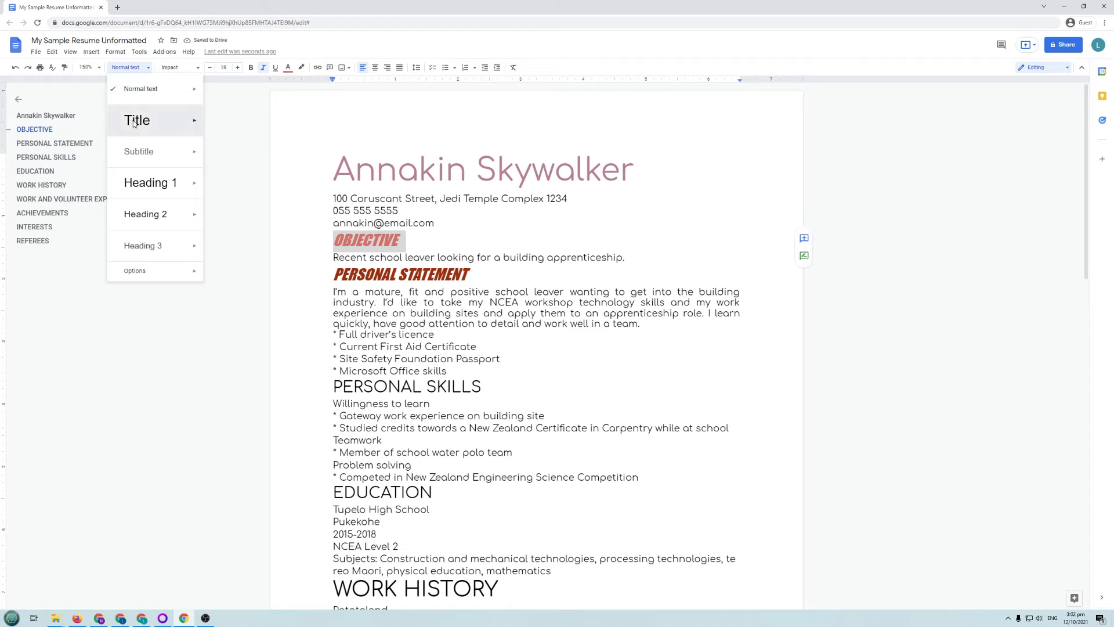
pyautogui.click(137, 122)
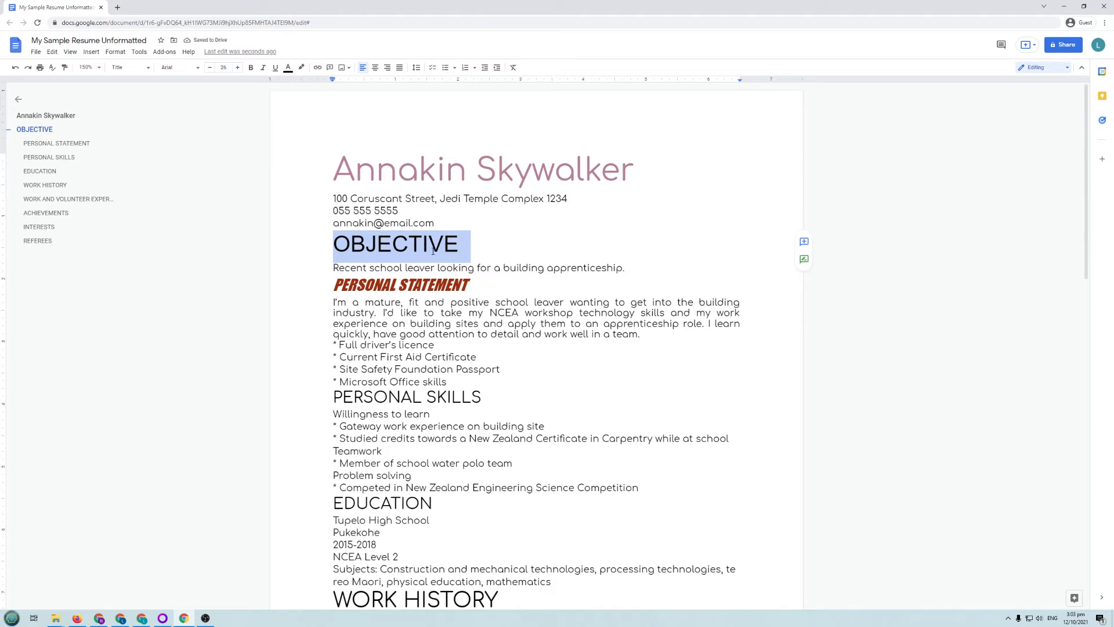
# Apply the Normal text paragraph style to the OBJECTIVE heading.
pyautogui.click(129, 67)
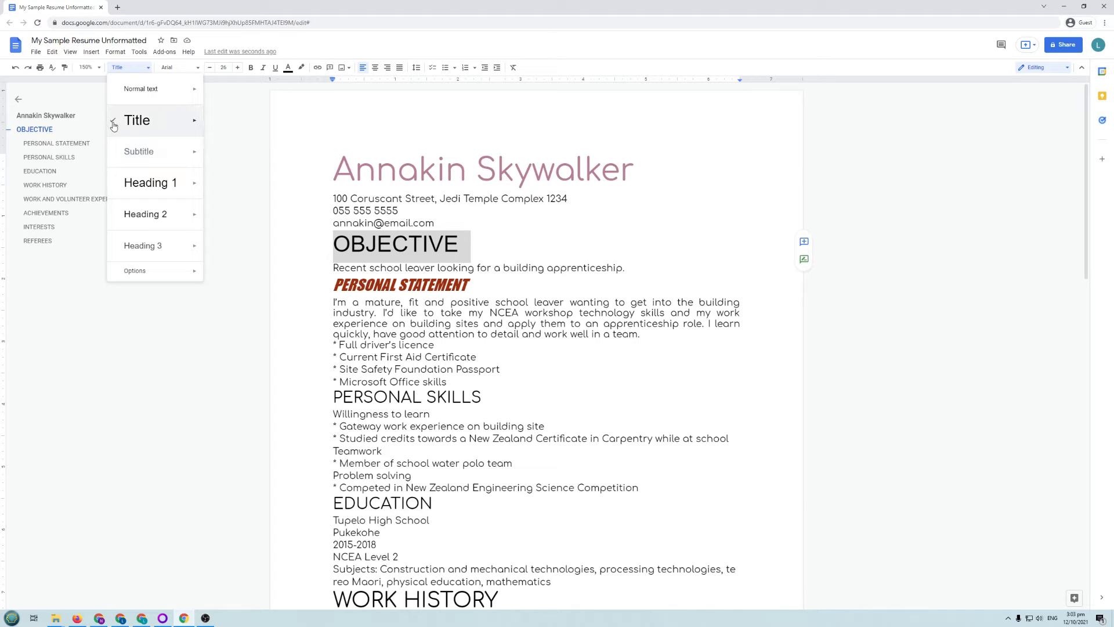
pyautogui.moveTo(170, 97)
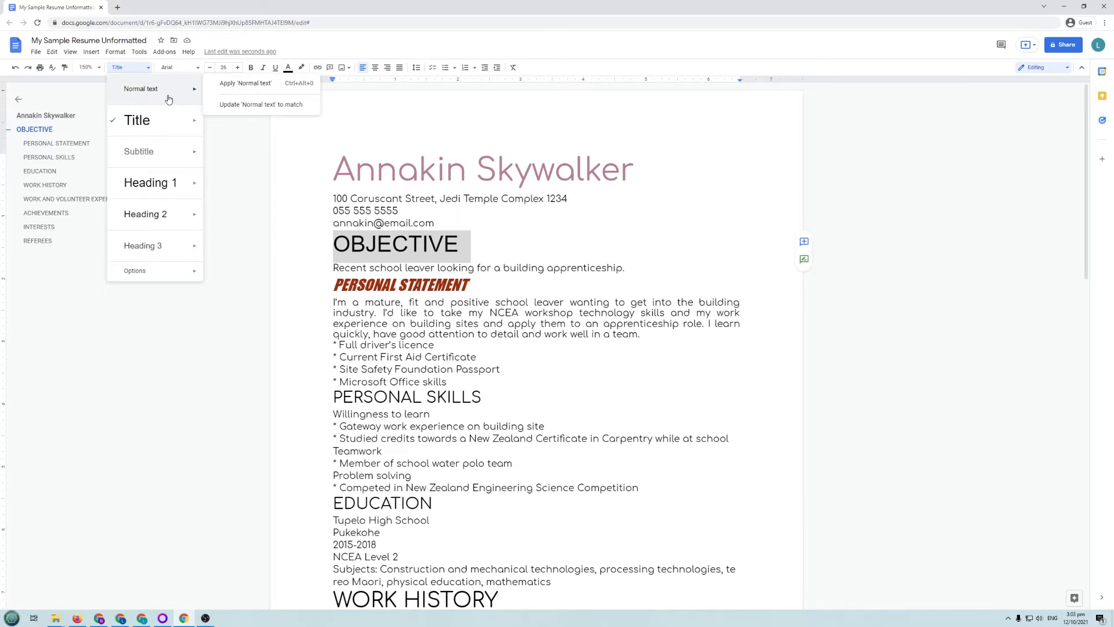
pyautogui.click(229, 84)
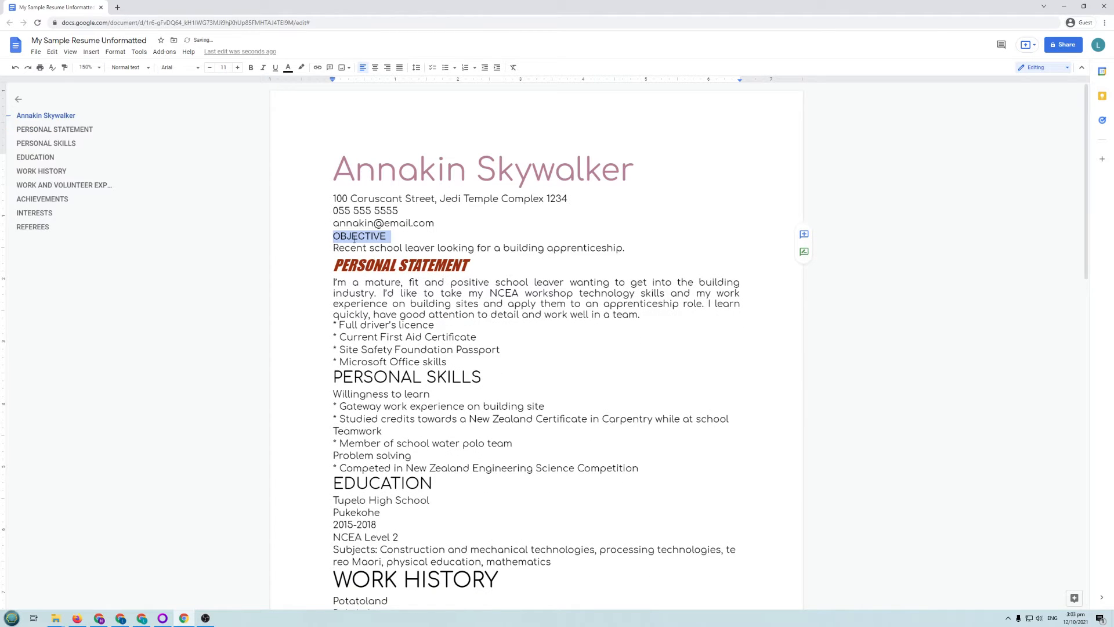
pyautogui.click(432, 248)
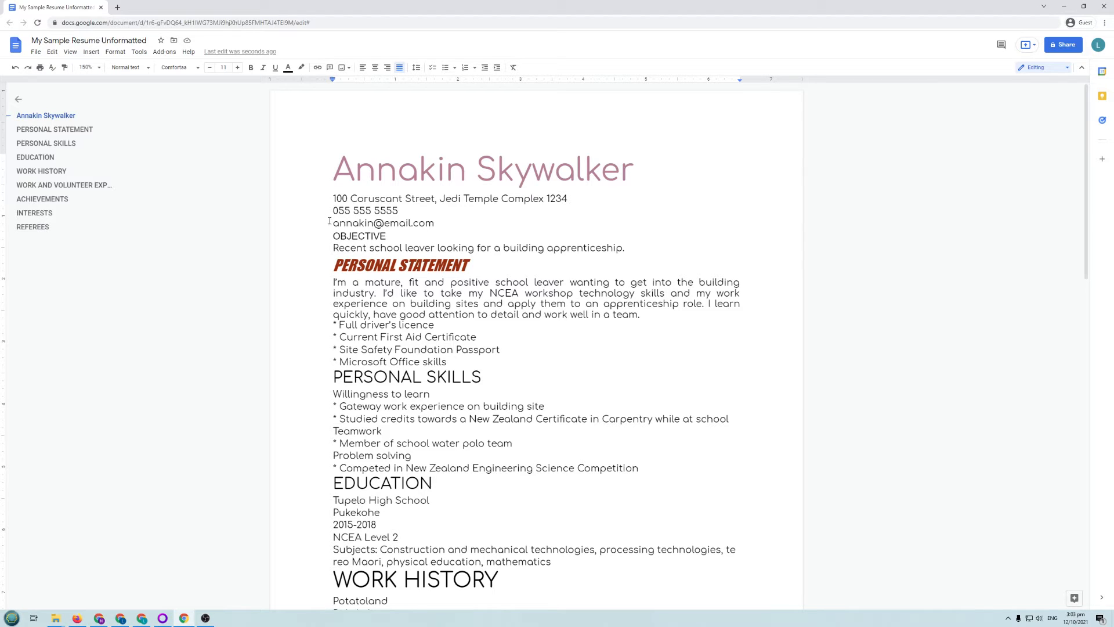
# Update the Normal text style to match the formatting of the e-mail line in the contact details.
pyautogui.moveTo(329, 221); pyautogui.dragTo(439, 223)
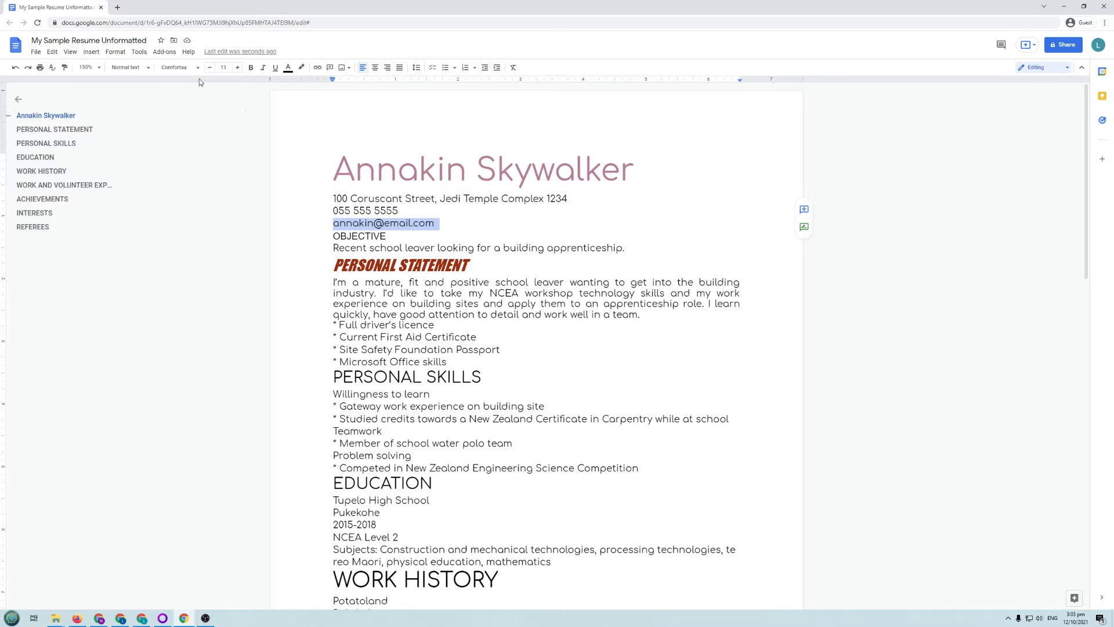
pyautogui.click(143, 73)
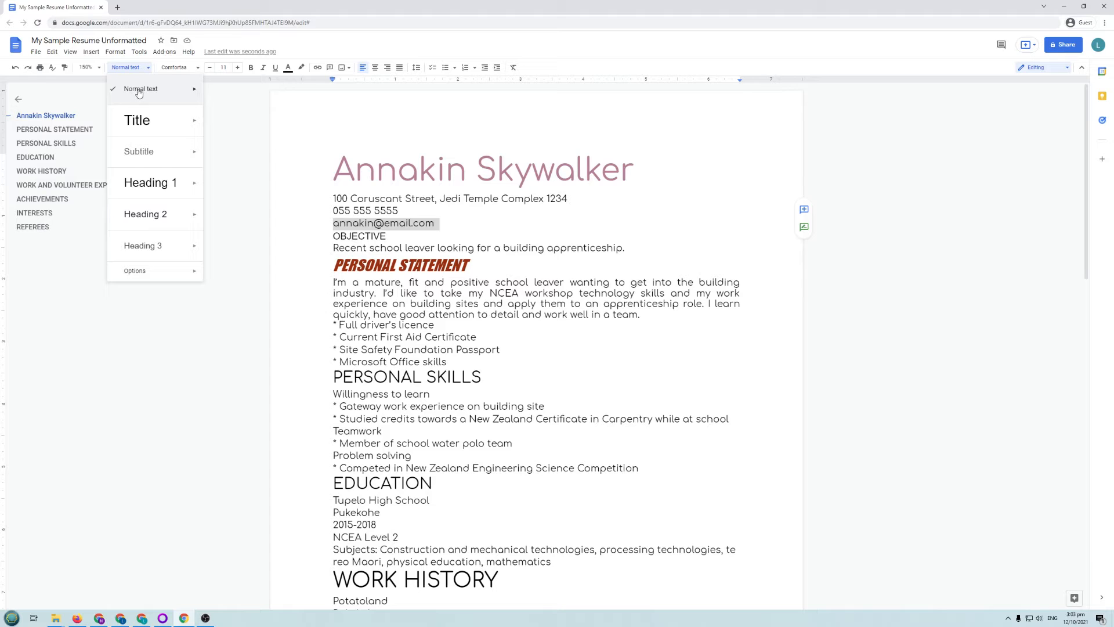
pyautogui.moveTo(174, 90)
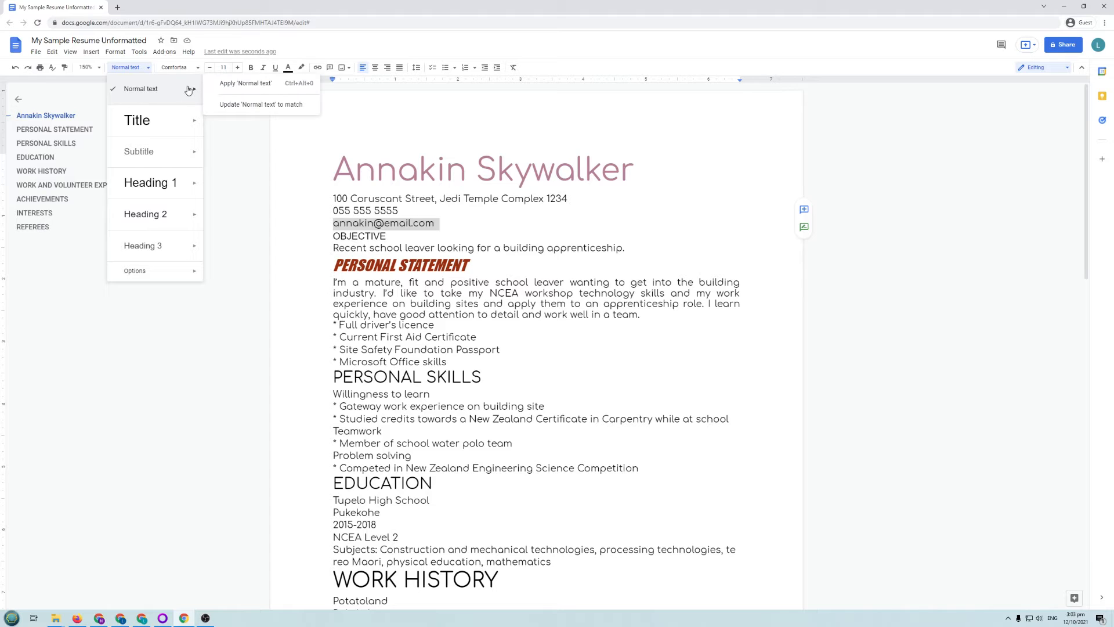
pyautogui.click(266, 106)
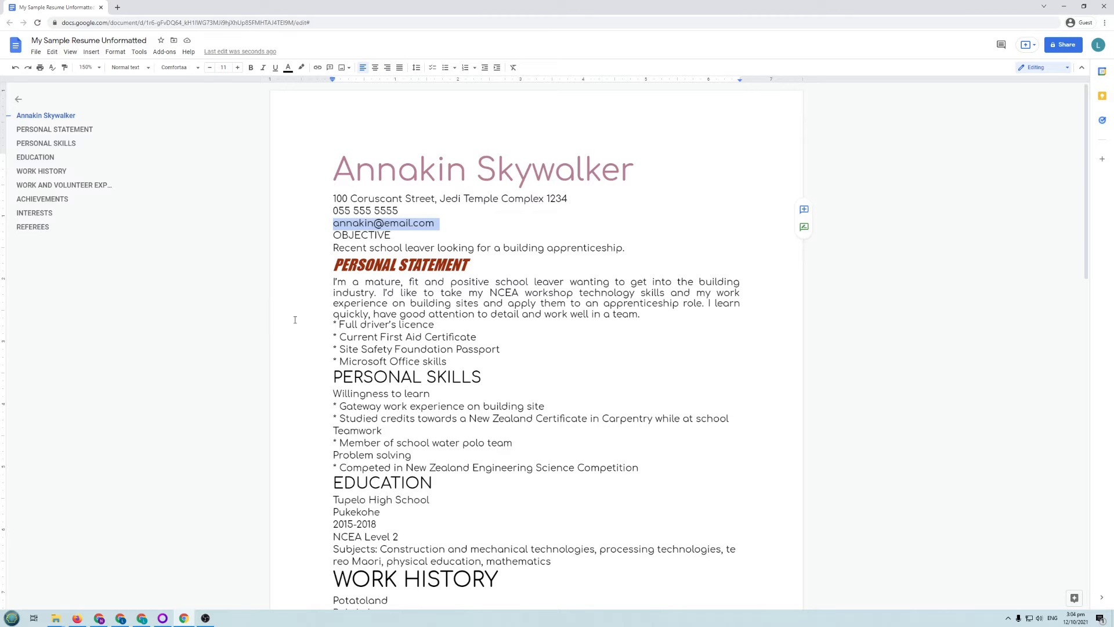
# Update the Heading 1 style to match the formatting of the PERSONAL STATEMENT heading.
pyautogui.moveTo(399, 303); pyautogui.dragTo(396, 314)
pyautogui.moveTo(334, 261); pyautogui.dragTo(480, 268)
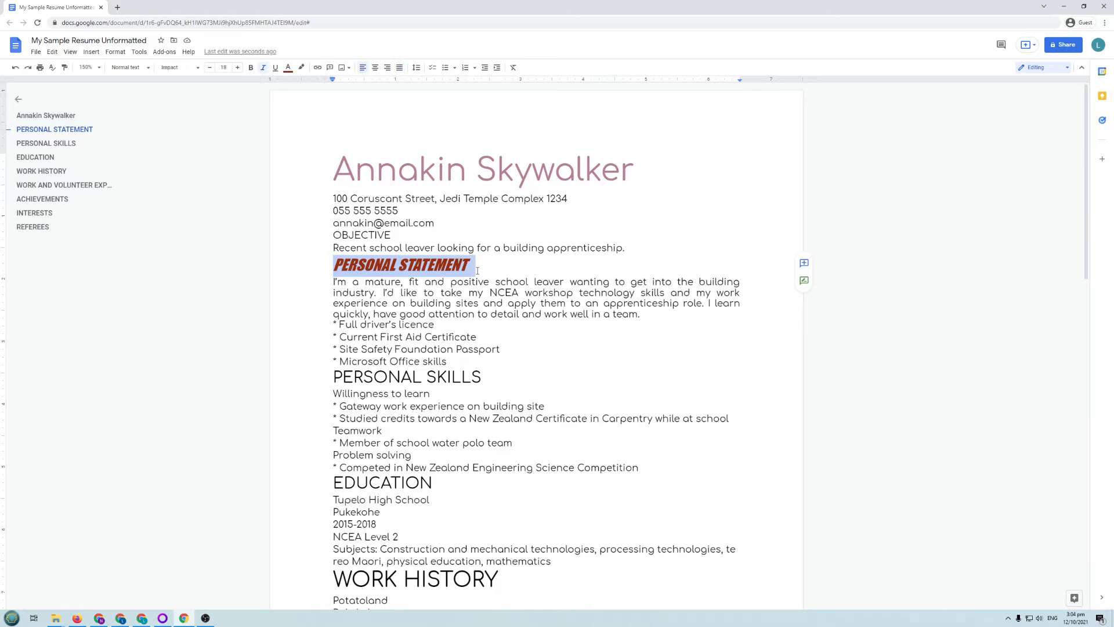
pyautogui.click(145, 70)
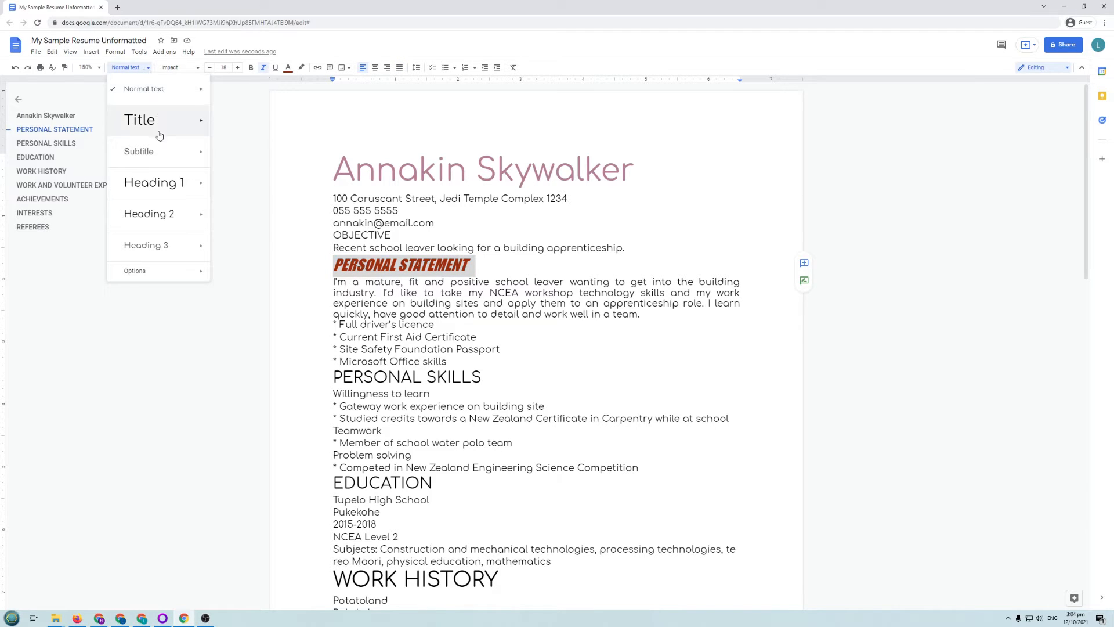
pyautogui.moveTo(164, 191)
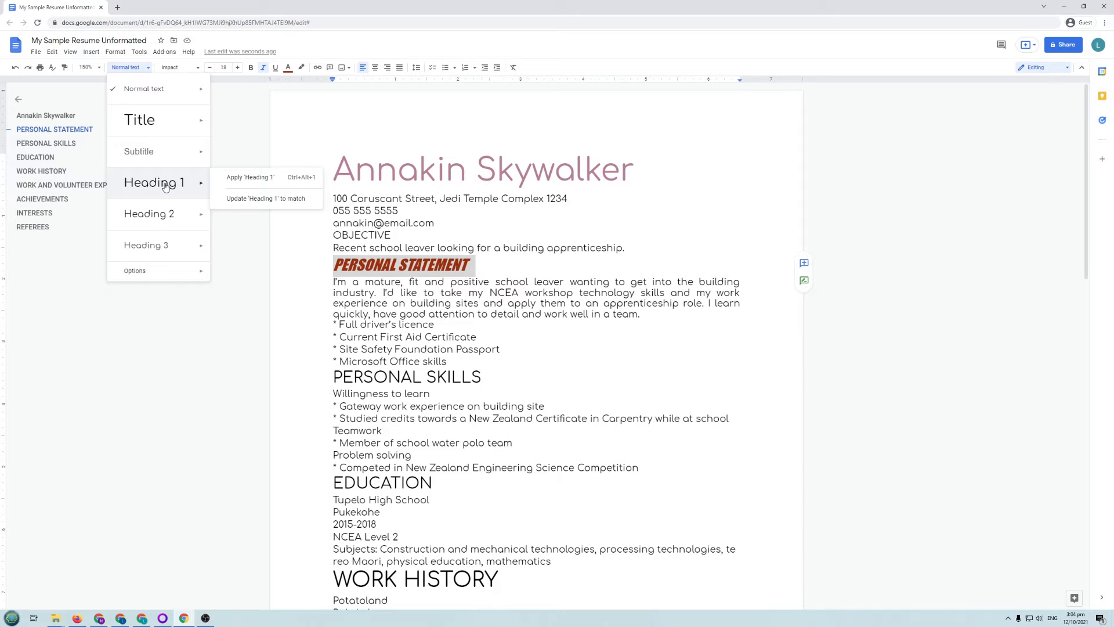
pyautogui.click(248, 202)
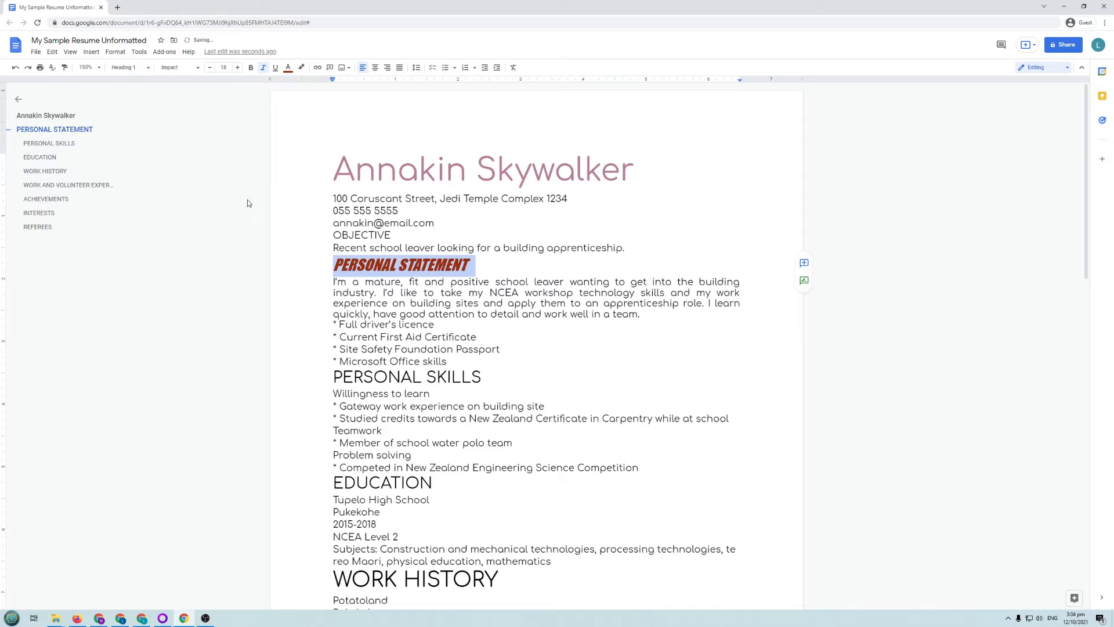
pyautogui.click(469, 293)
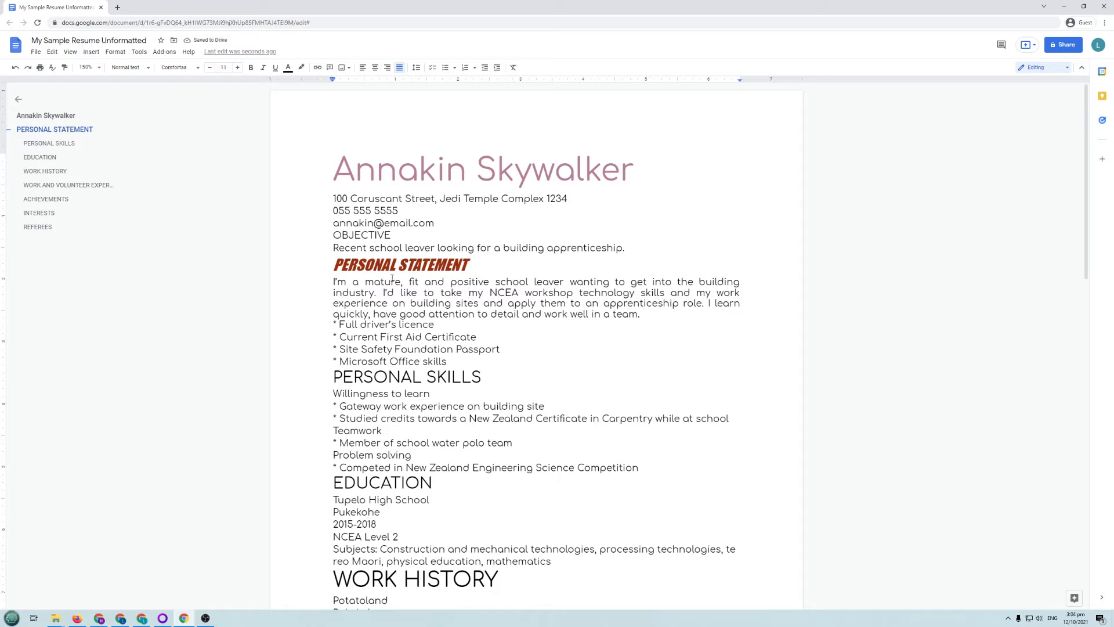
# Check the Heading 1 preview among the paragraph styles against the PERSONAL STATEMENT heading.
pyautogui.scroll(-15, 518, 383)
pyautogui.scroll(15, 495, 356)
pyautogui.click(129, 67)
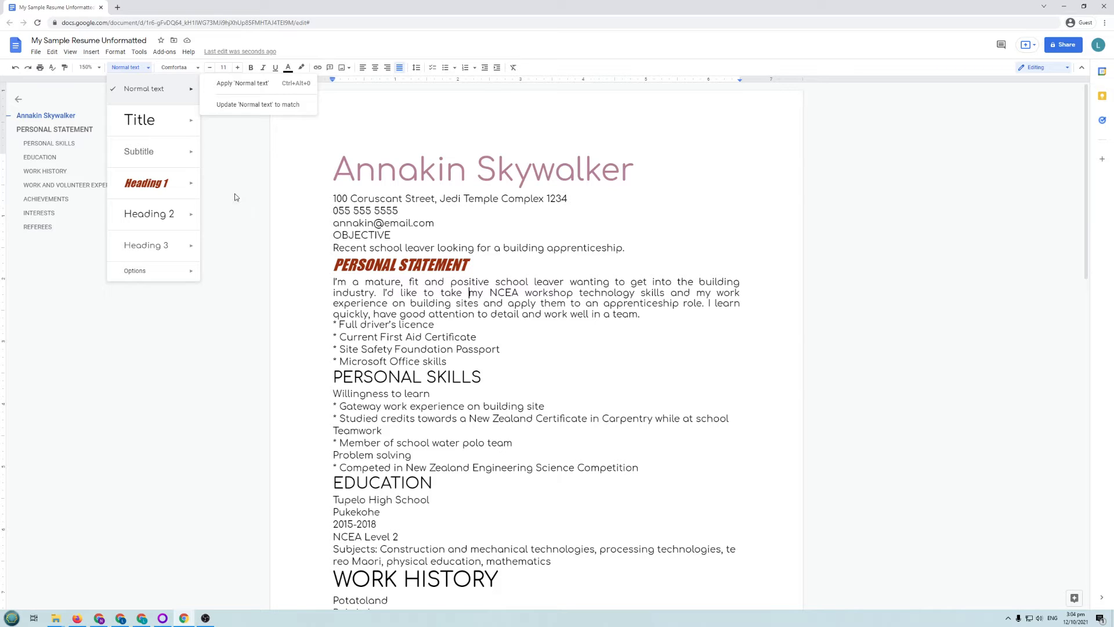
pyautogui.click(353, 282)
pyautogui.moveTo(336, 253); pyautogui.dragTo(482, 258)
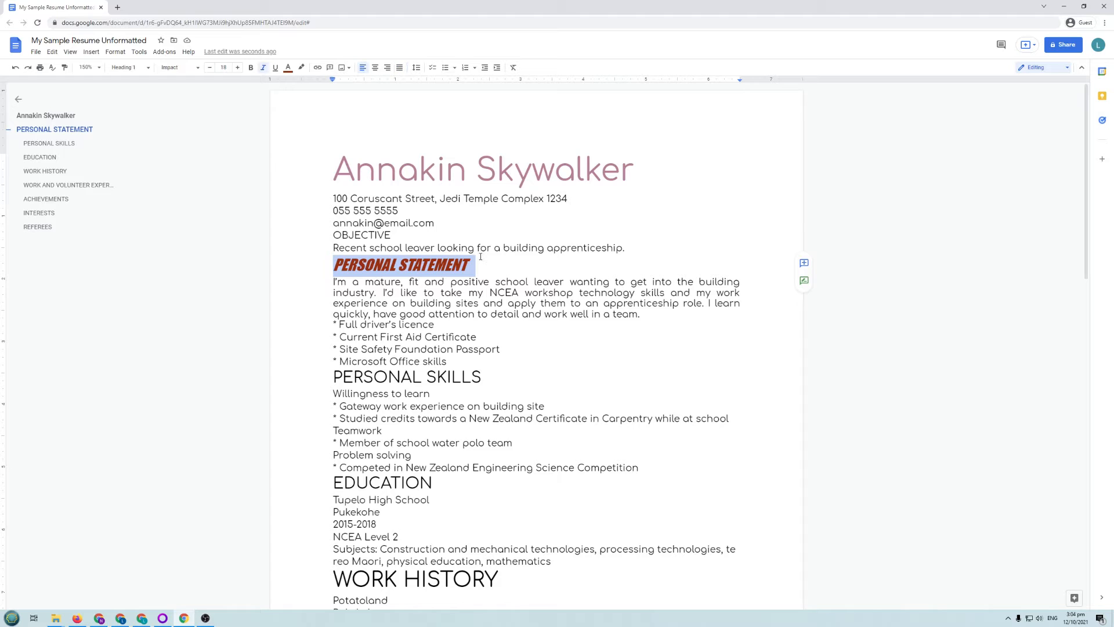
pyautogui.click(447, 377)
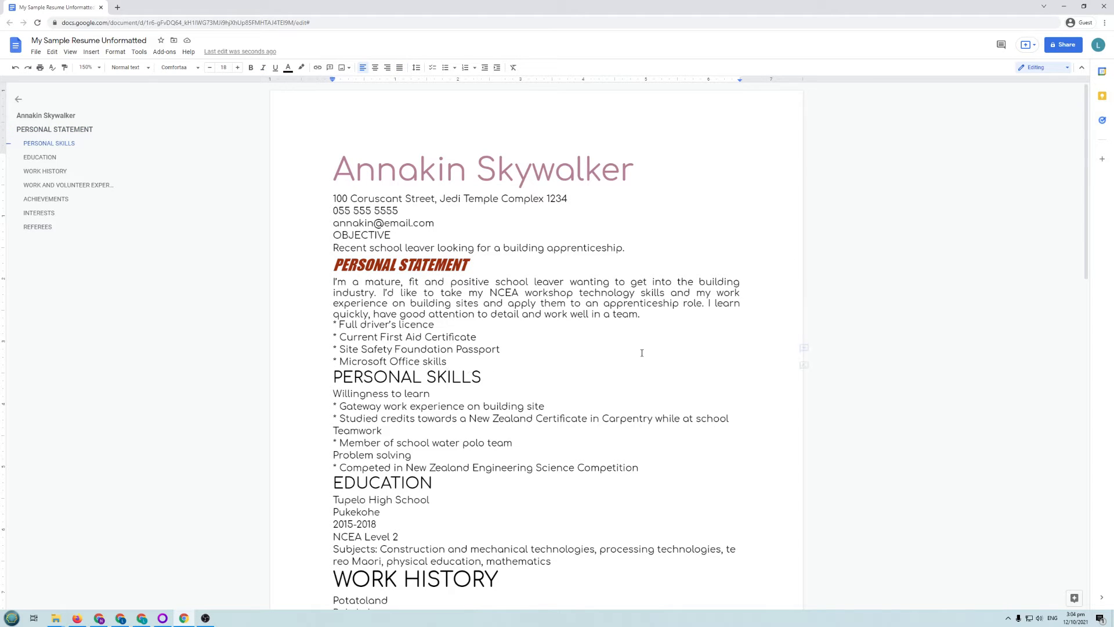
# Add a new line reading "Technical Skills" directly below the personal statement paragraph.
pyautogui.click(671, 316)
pyautogui.press('Return')
pyautogui.write('Tech')
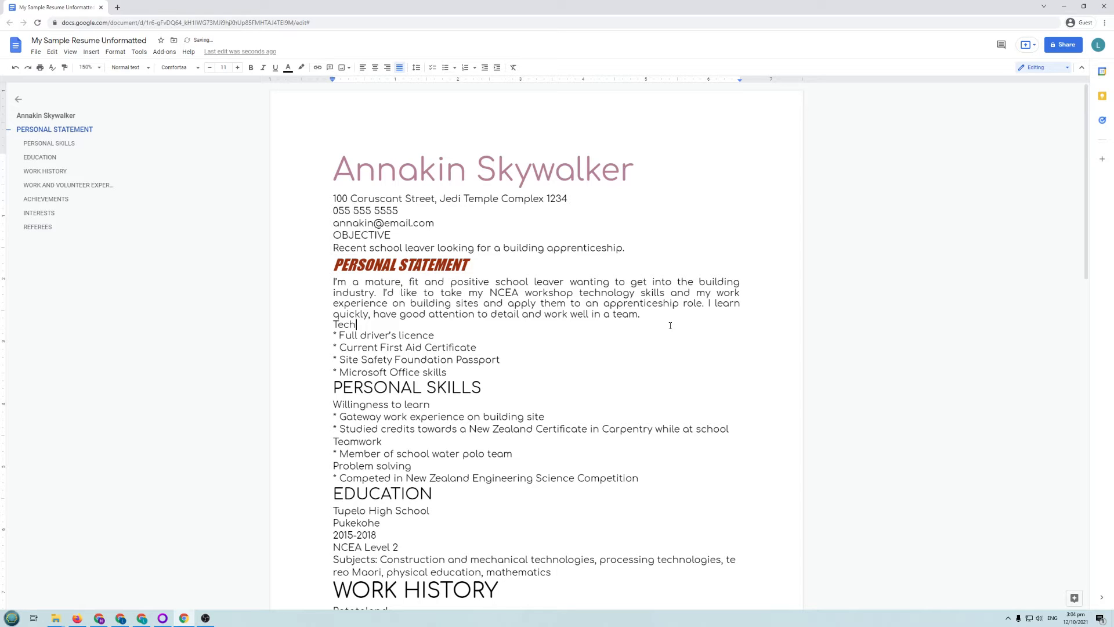
pyautogui.write('nical Skills')
# Apply the Heading 1 style to the Technical Skills line.
pyautogui.moveTo(329, 319); pyautogui.dragTo(409, 325)
pyautogui.moveTo(333, 372); pyautogui.dragTo(476, 387)
pyautogui.click(447, 387)
pyautogui.moveTo(333, 324); pyautogui.dragTo(413, 324)
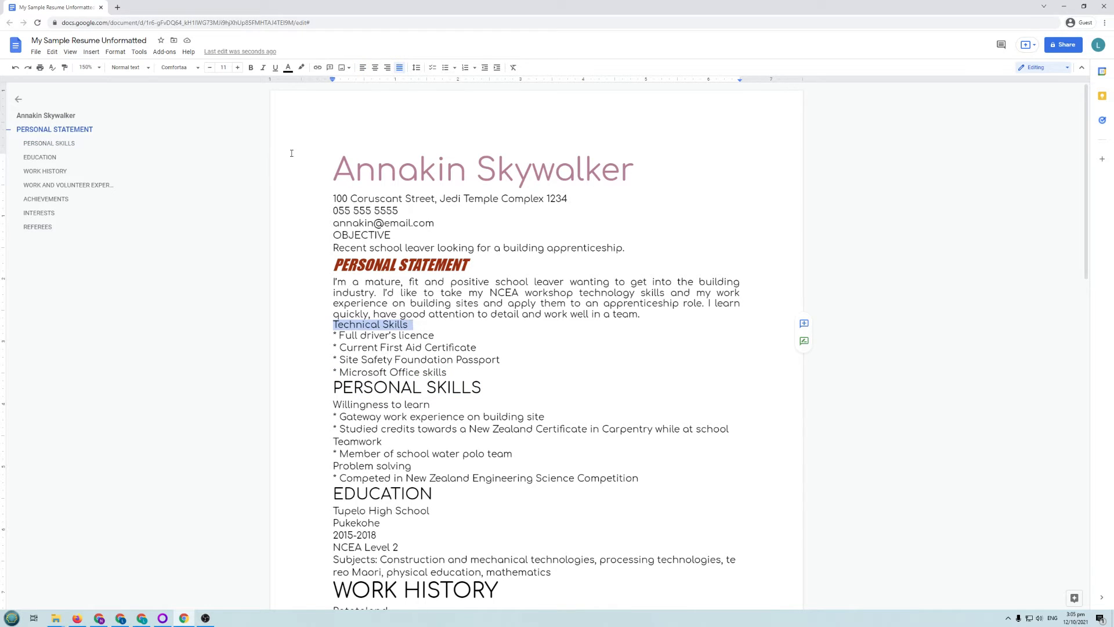
pyautogui.click(126, 68)
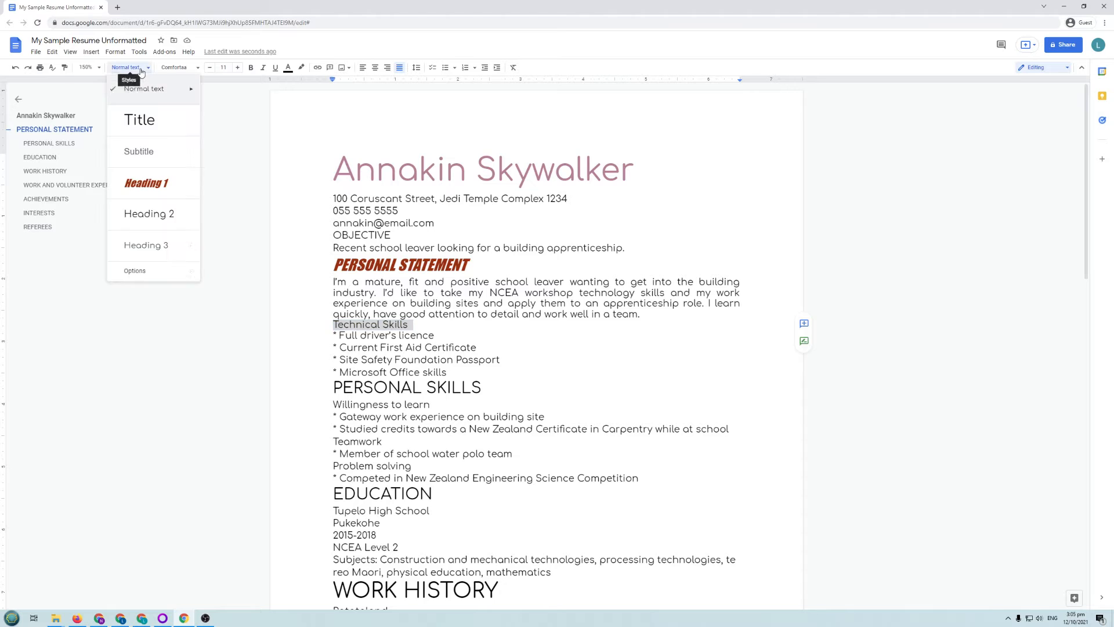
pyautogui.click(138, 187)
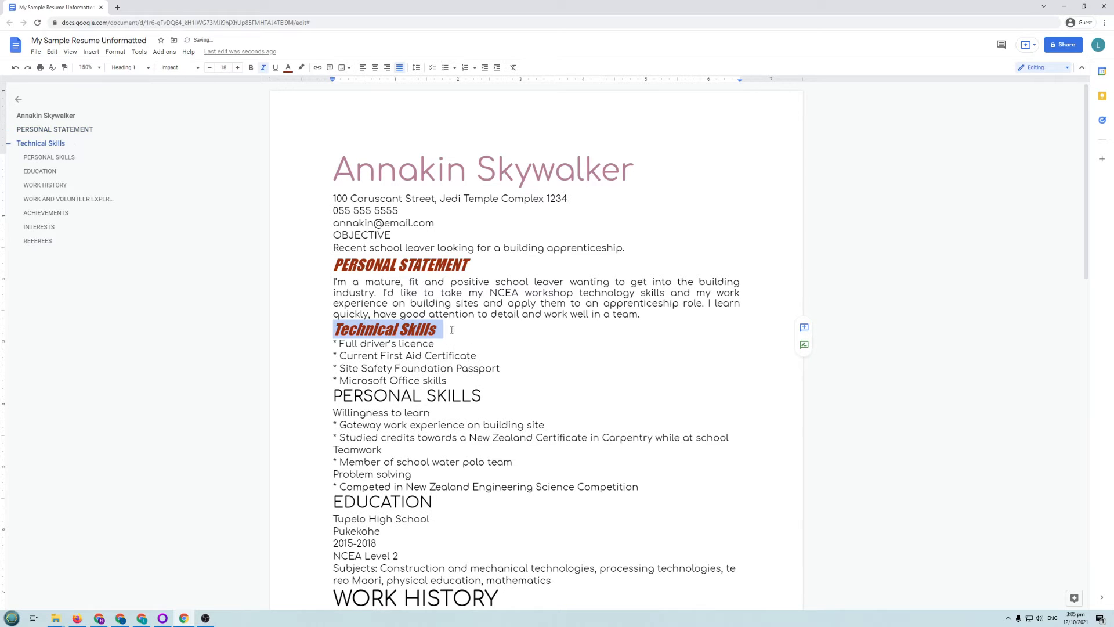
# Apply the Heading 1 style to the PERSONAL SKILLS and EDUCATION headings.
pyautogui.moveTo(335, 396); pyautogui.dragTo(499, 396)
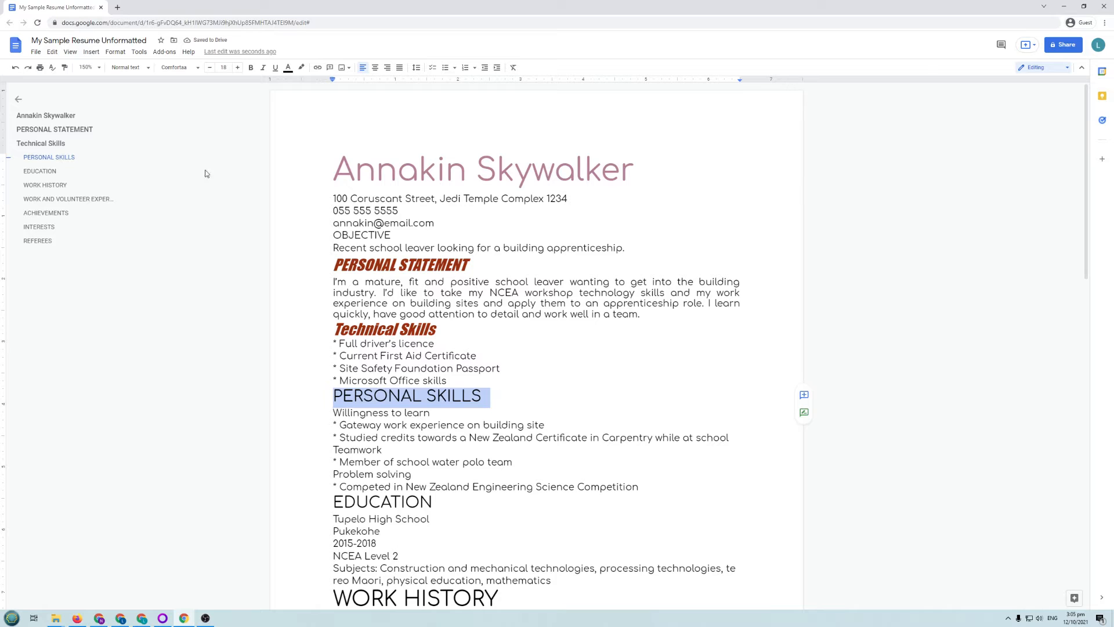
pyautogui.click(126, 67)
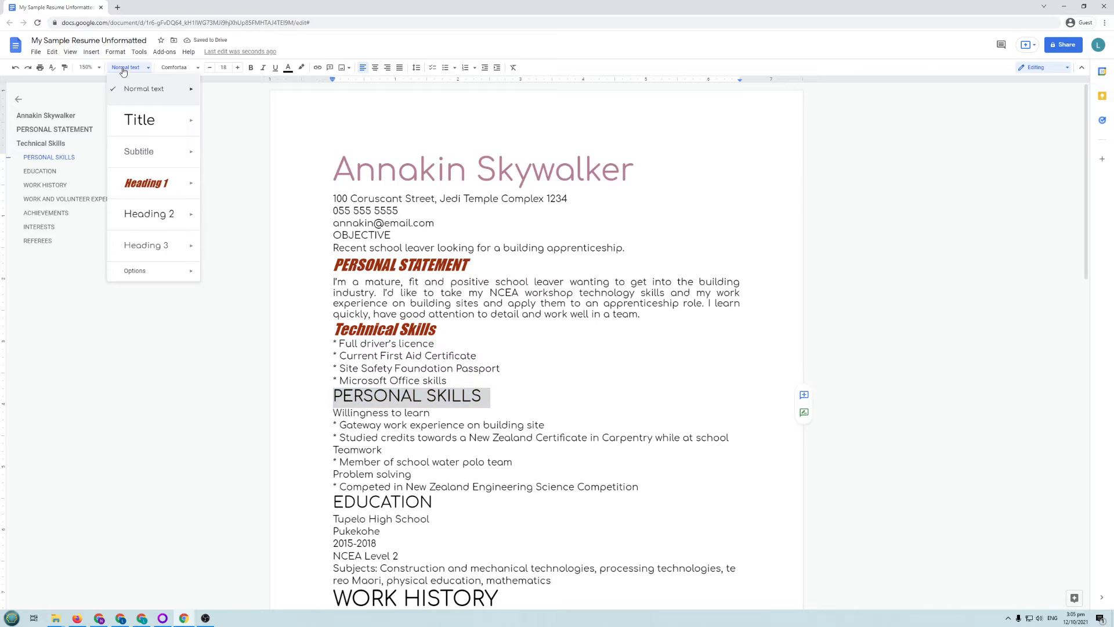
pyautogui.click(142, 184)
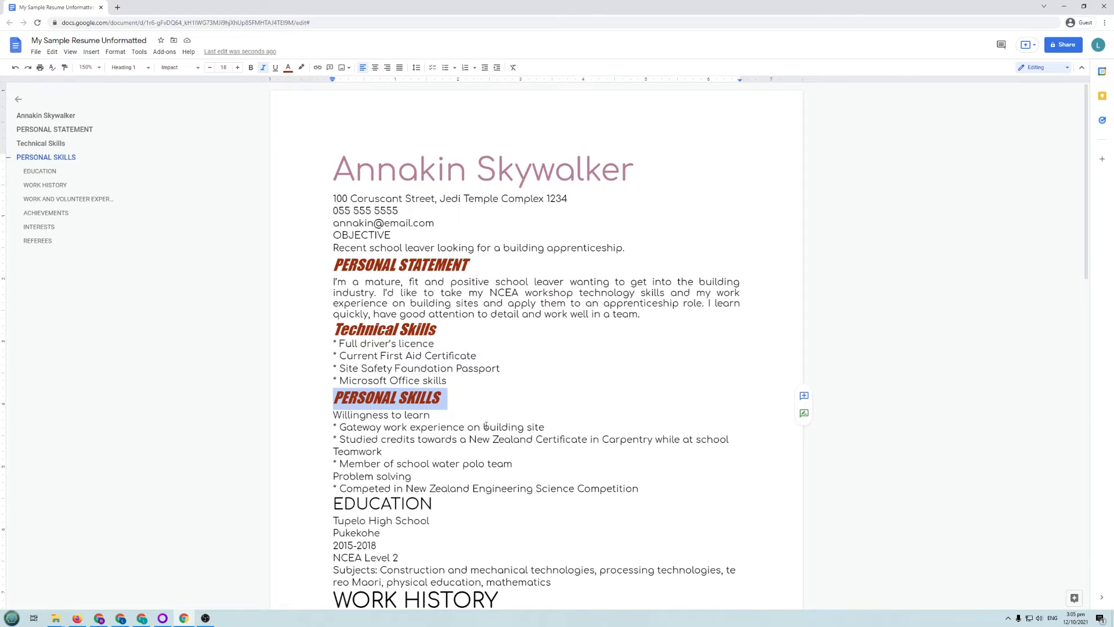
pyautogui.scroll(-3, 500, 418)
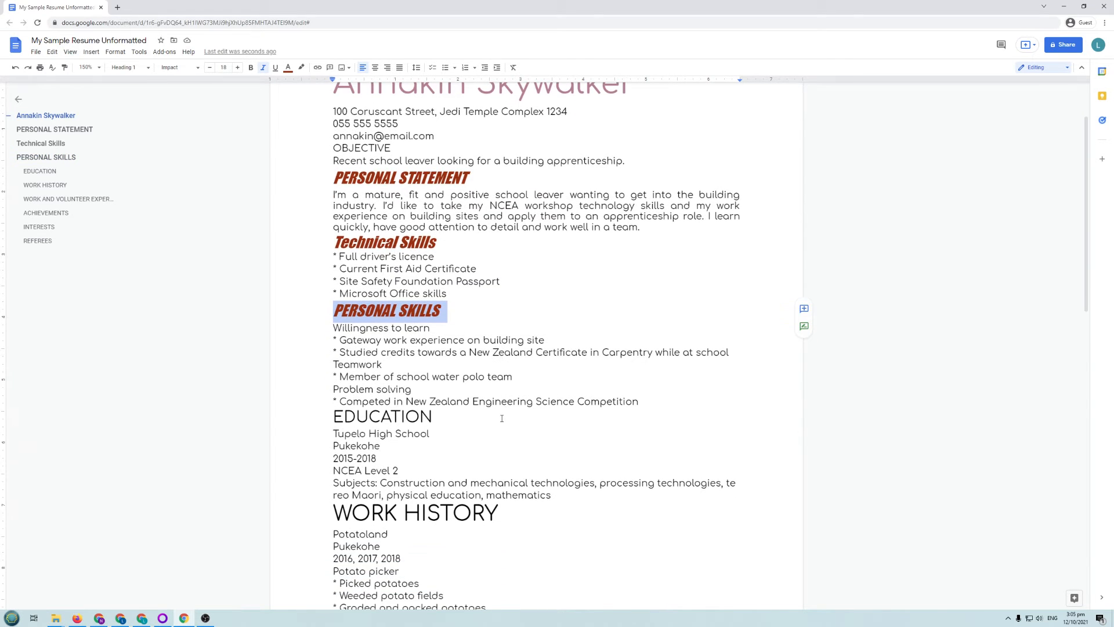
pyautogui.tripleClick(356, 412)
pyautogui.click(132, 68)
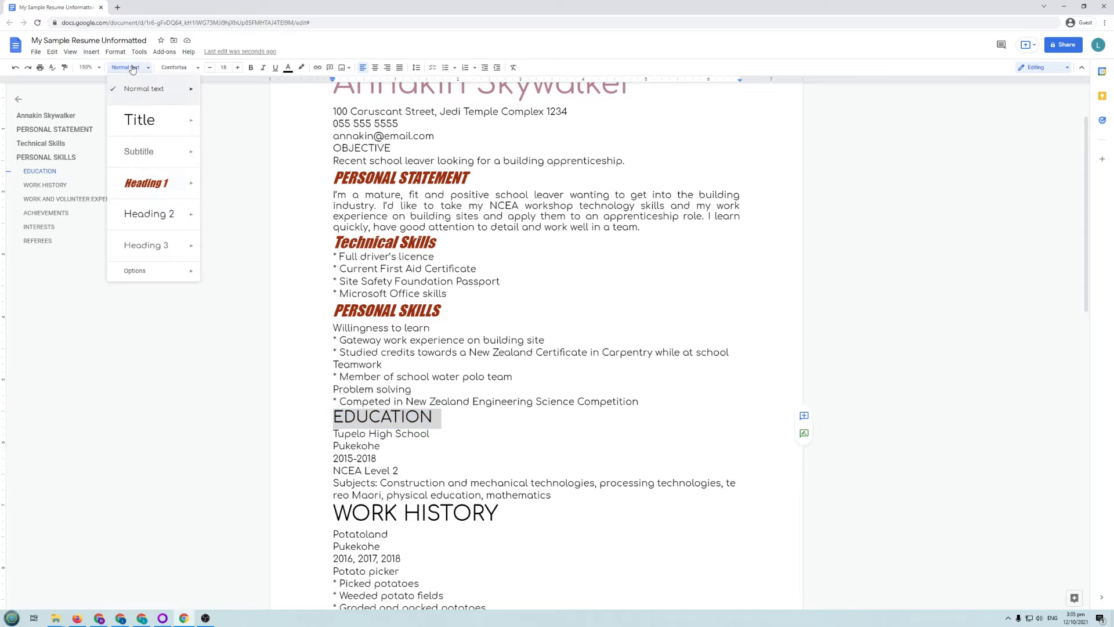
pyautogui.click(146, 183)
# Apply the Heading 1 style to the WORK HISTORY and WORK AND VOLUNTEER EXPERIENCE headings.
pyautogui.scroll(-4, 237, 234)
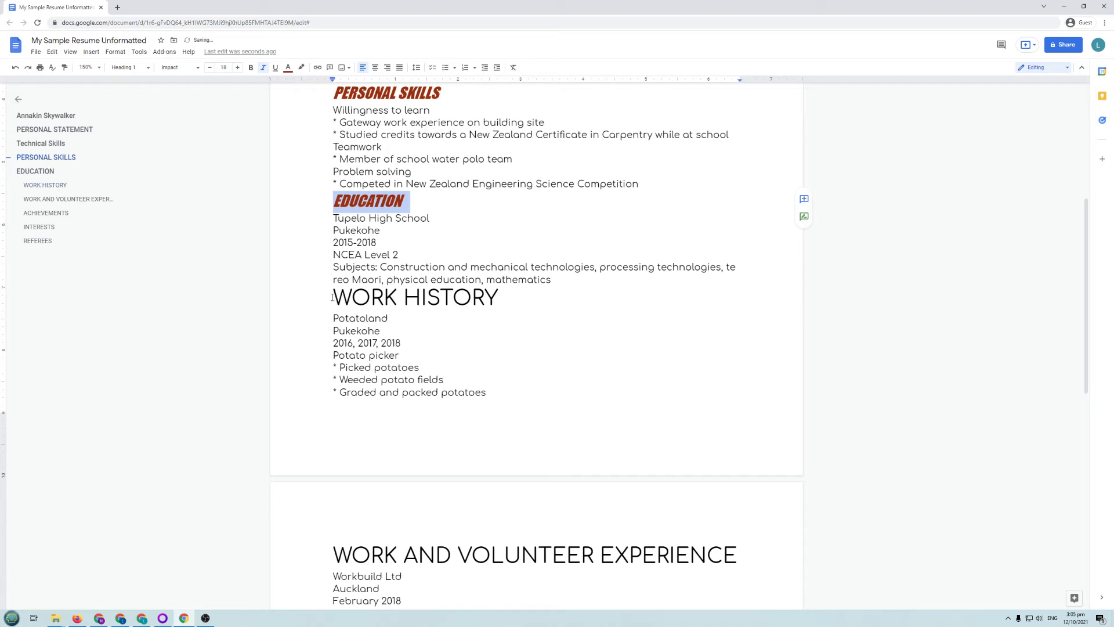
pyautogui.moveTo(333, 297); pyautogui.dragTo(510, 298)
pyautogui.click(131, 68)
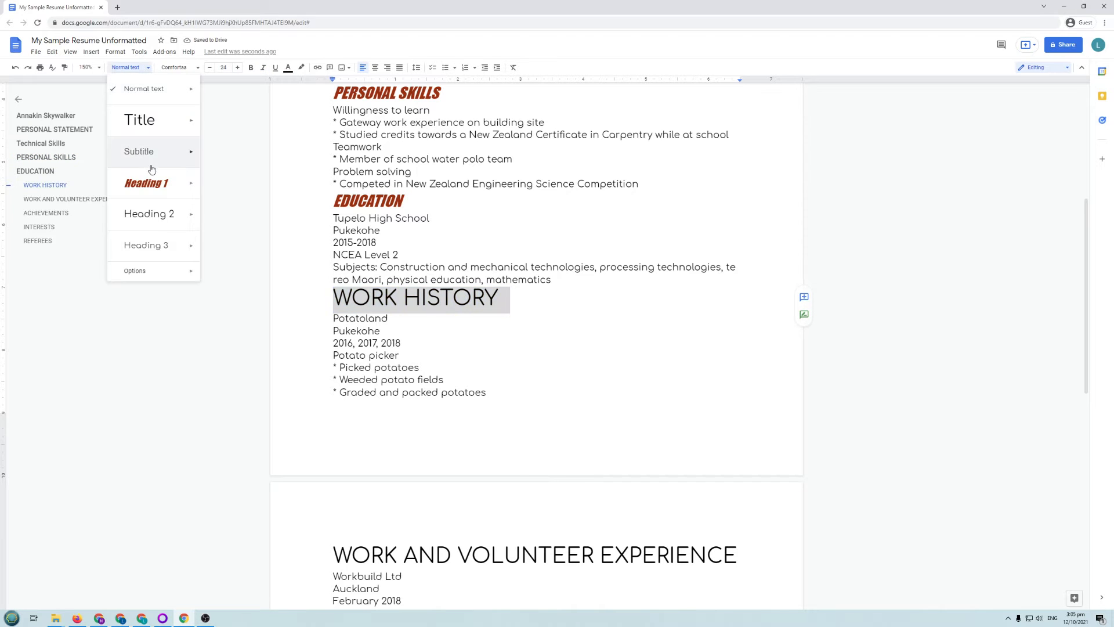
pyautogui.click(147, 183)
pyautogui.scroll(-3, 308, 295)
pyautogui.moveTo(331, 424); pyautogui.dragTo(734, 409)
pyautogui.click(121, 68)
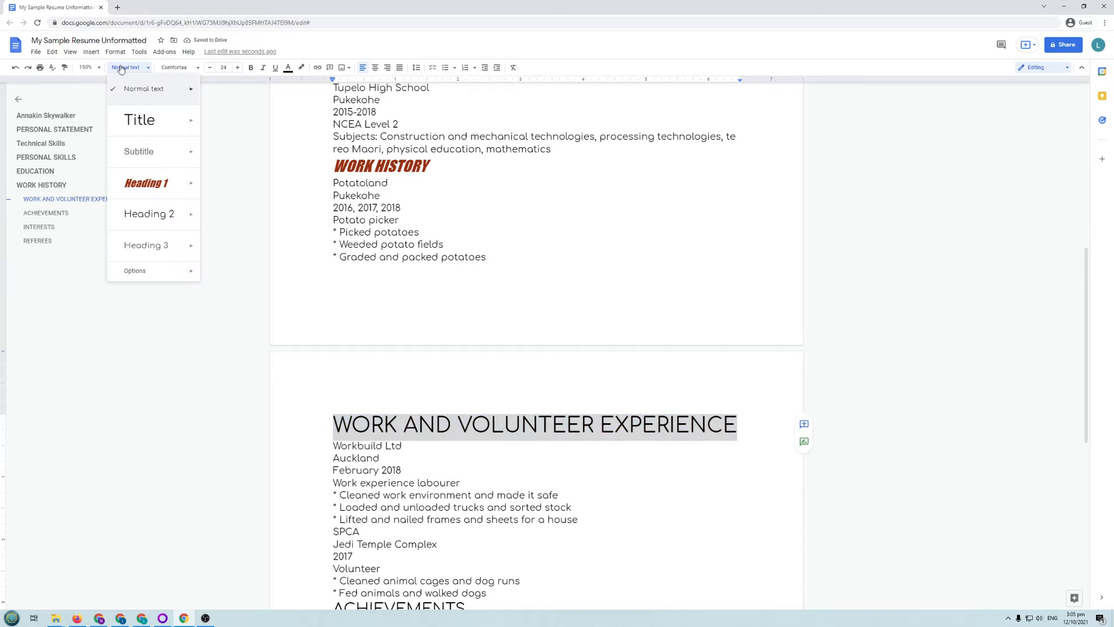
pyautogui.click(147, 183)
# Apply the Heading 1 style to the ACHIEVEMENTS and INTERESTS headings.
pyautogui.scroll(-4, 313, 320)
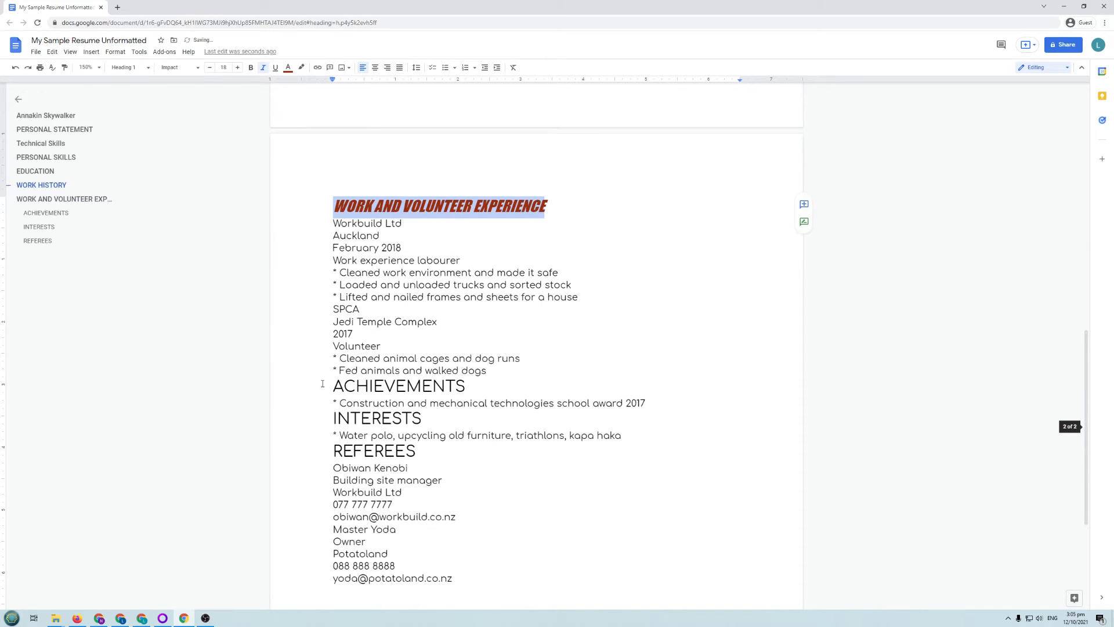
pyautogui.moveTo(322, 384); pyautogui.dragTo(474, 387)
pyautogui.click(125, 68)
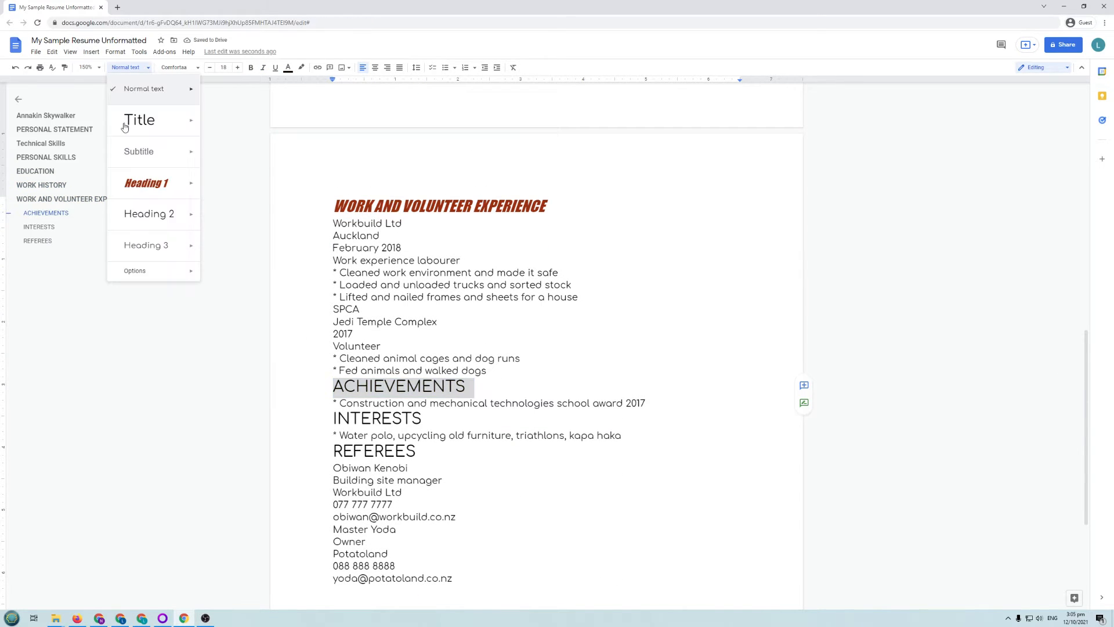
pyautogui.click(139, 183)
pyautogui.click(336, 420)
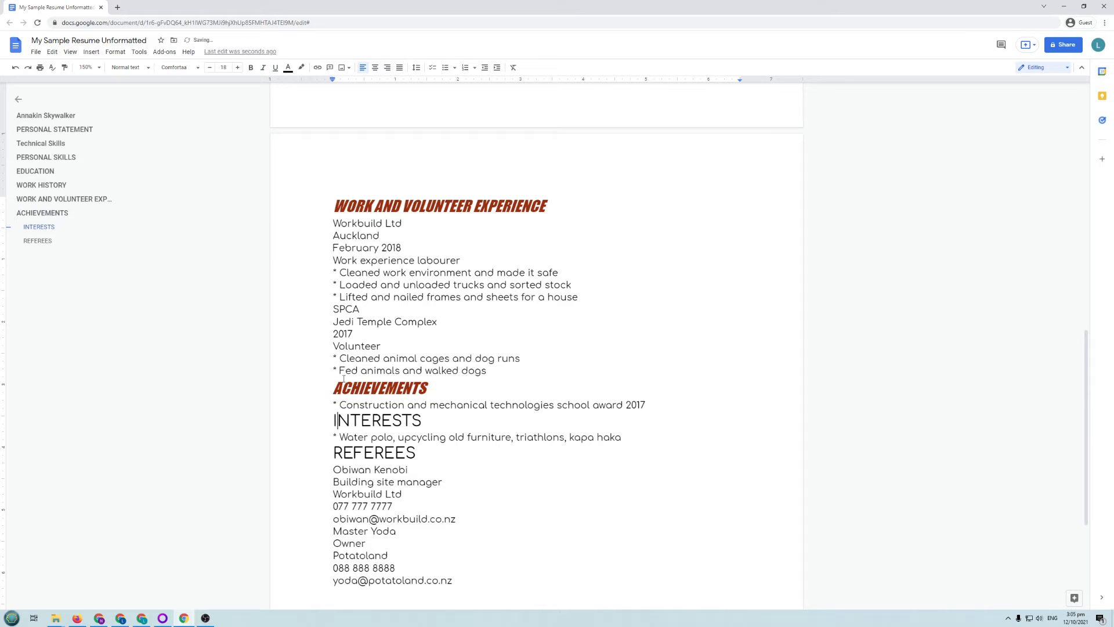
pyautogui.doubleClick(372, 420)
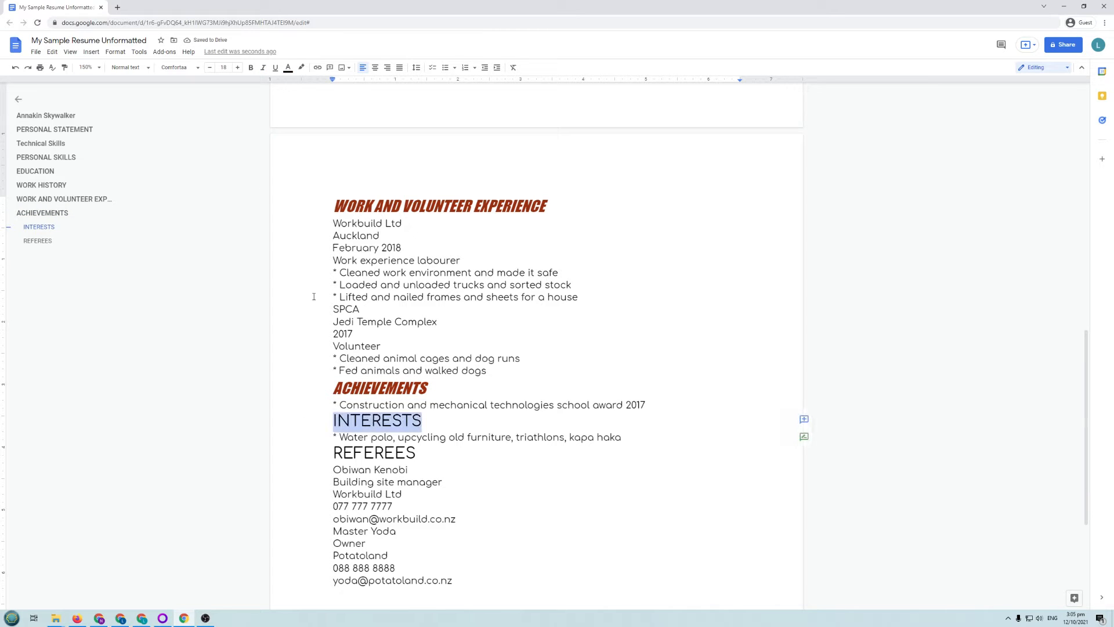
pyautogui.click(125, 67)
pyautogui.click(139, 190)
# Apply the Heading 1 style to the REFEREES heading and review the headings throughout the resume.
pyautogui.click(336, 453)
pyautogui.doubleClick(374, 454)
pyautogui.click(133, 67)
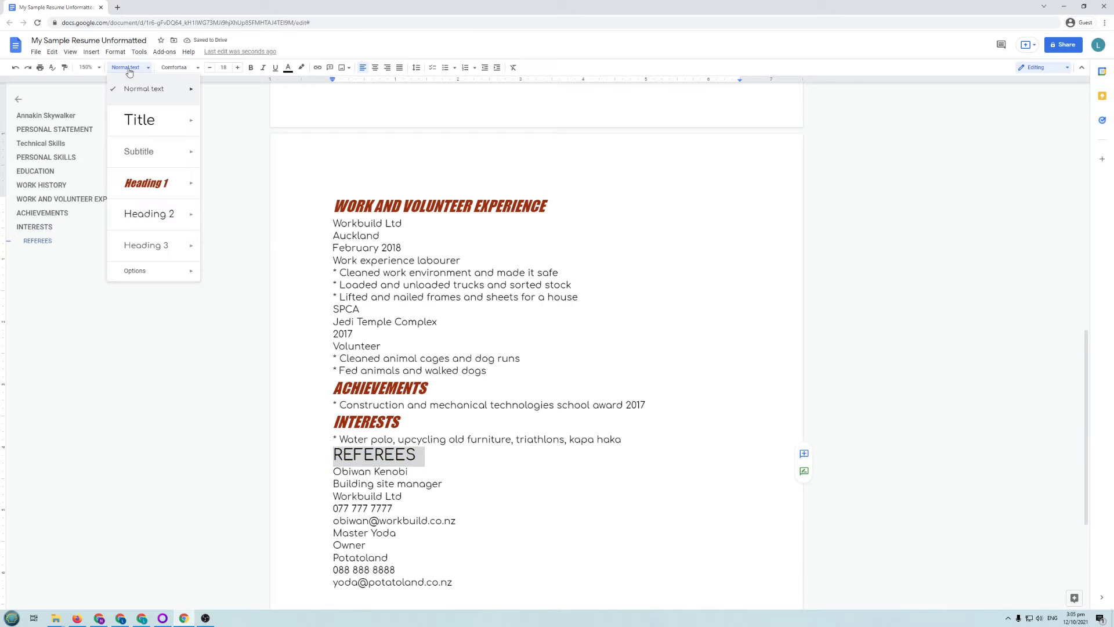
pyautogui.click(152, 187)
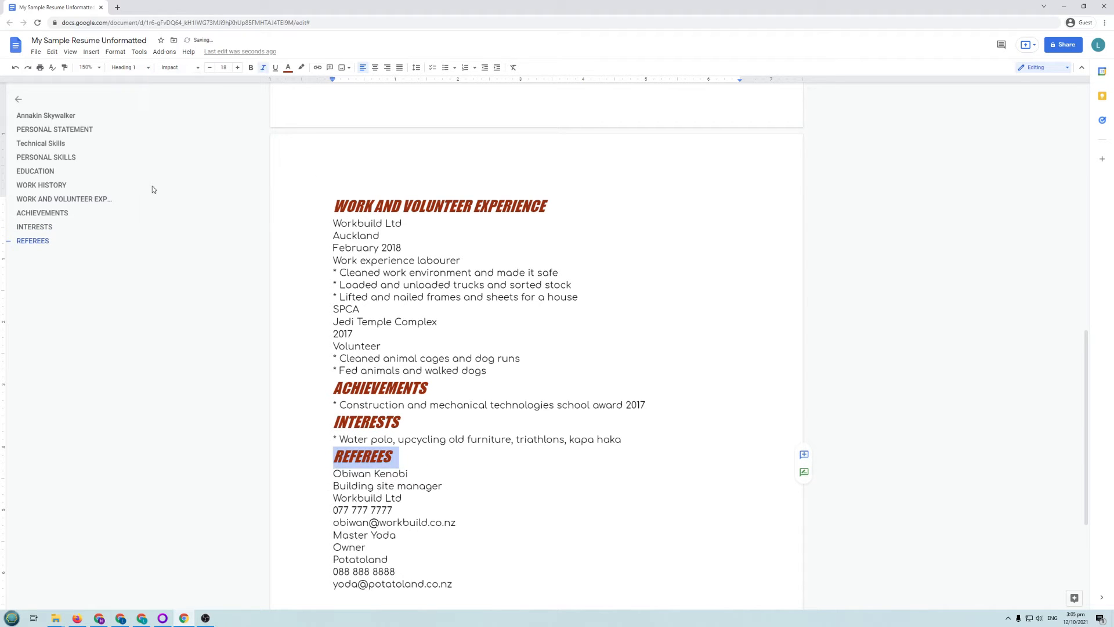
pyautogui.click(585, 393)
pyautogui.scroll(-1, 474, 424)
pyautogui.scroll(6, 551, 356)
pyautogui.scroll(2, 551, 354)
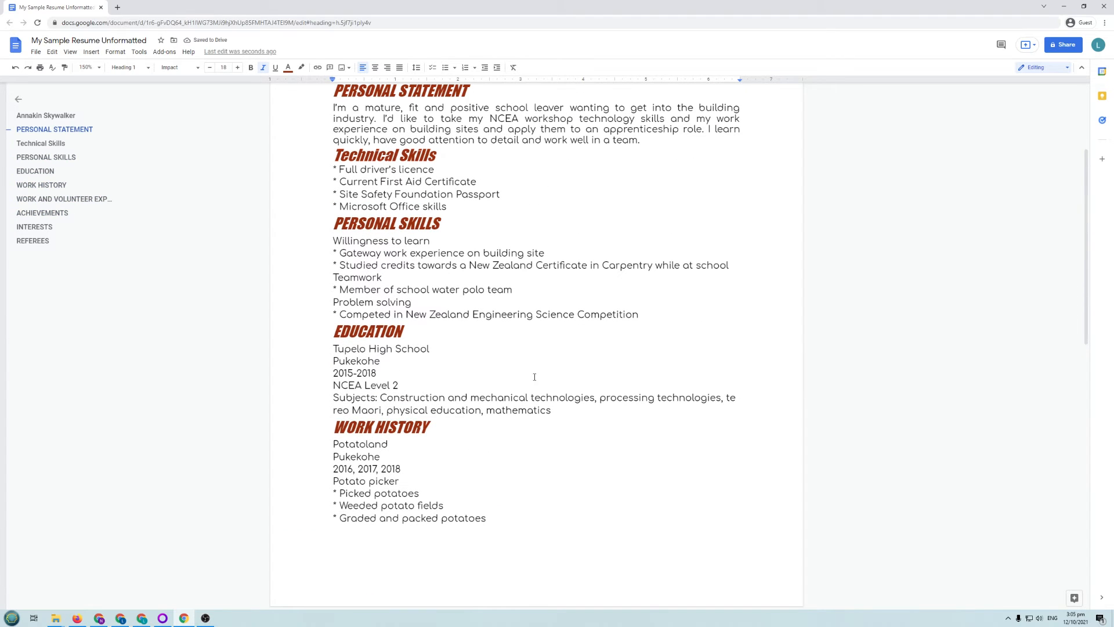
# Jump to the WORK HISTORY section through the document outline and return to the start of the resume.
pyautogui.scroll(1, 537, 375)
pyautogui.scroll(2, 537, 376)
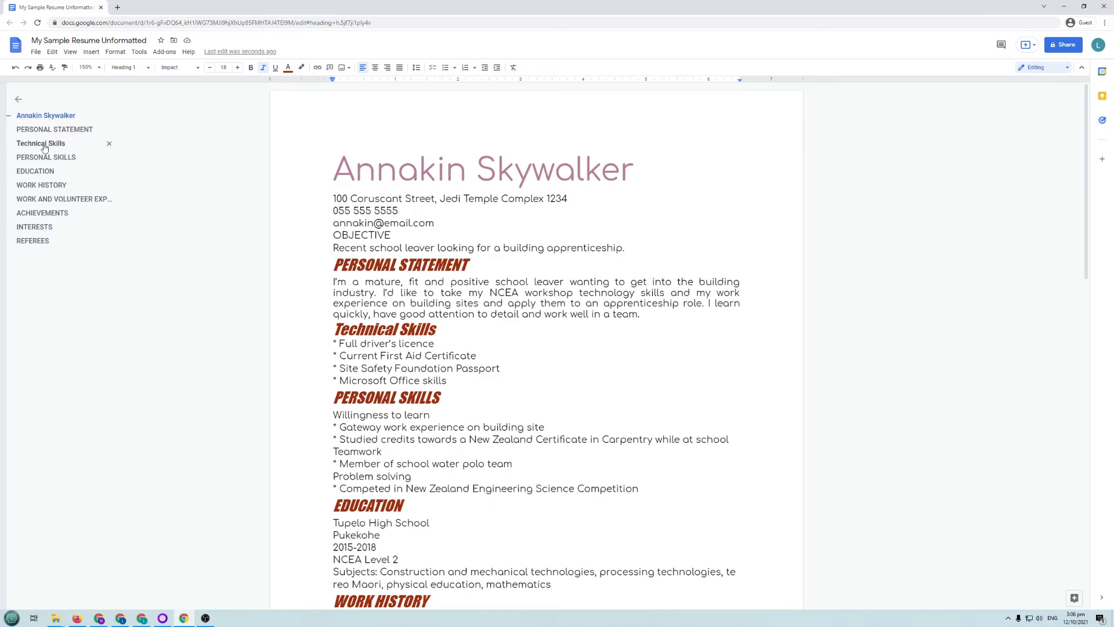
pyautogui.click(46, 186)
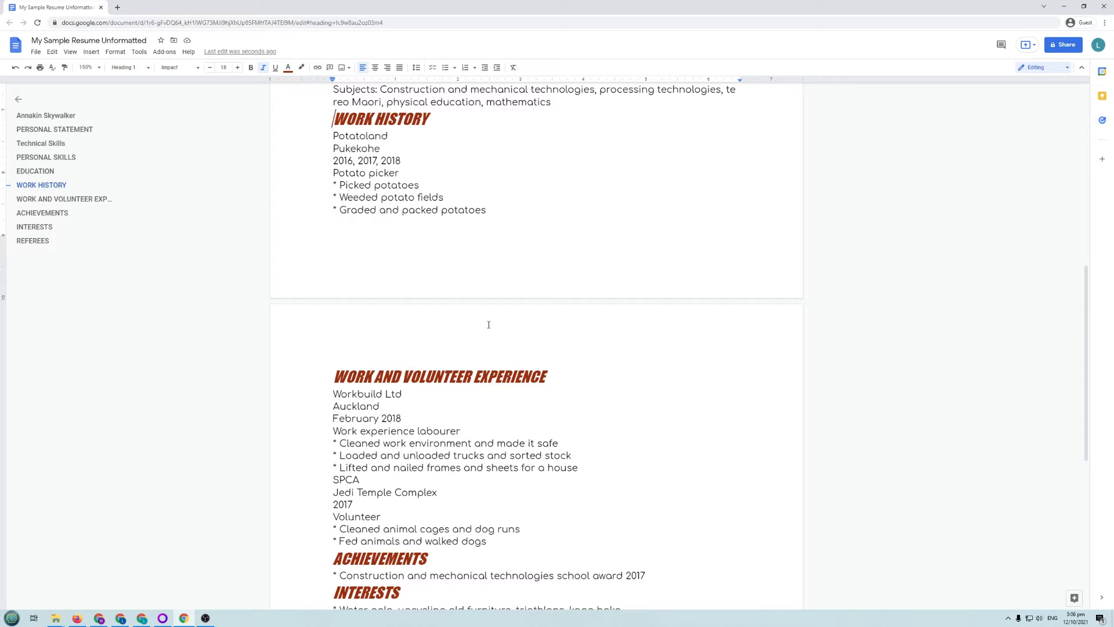
pyautogui.scroll(8, 508, 318)
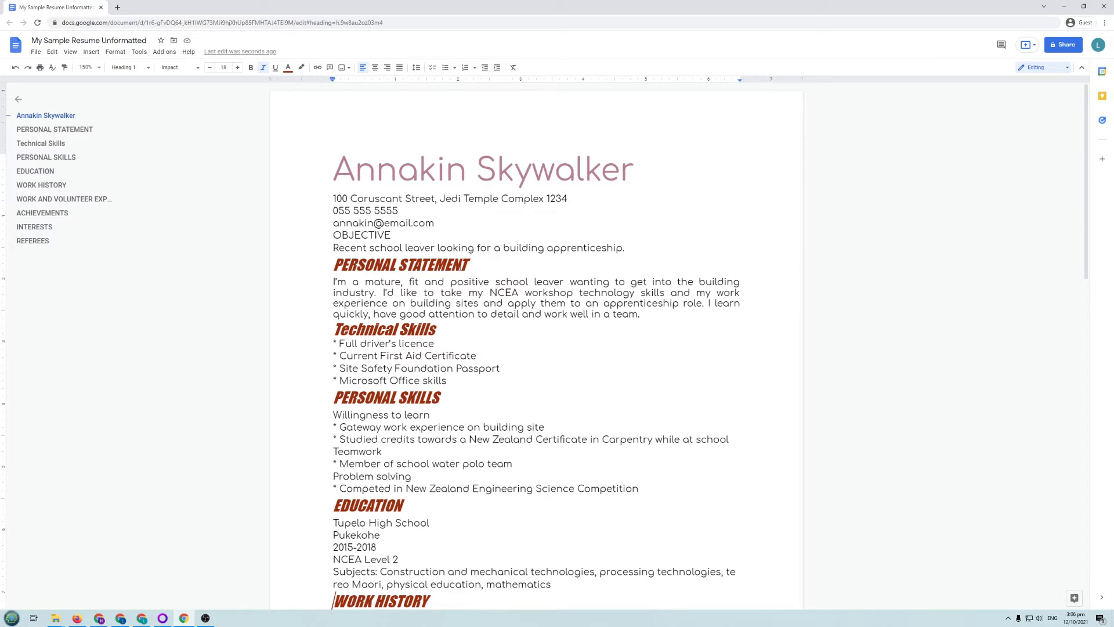
# Remove the italics from the PERSONAL STATEMENT heading and set its font to Oswald.
pyautogui.moveTo(333, 265); pyautogui.dragTo(477, 260)
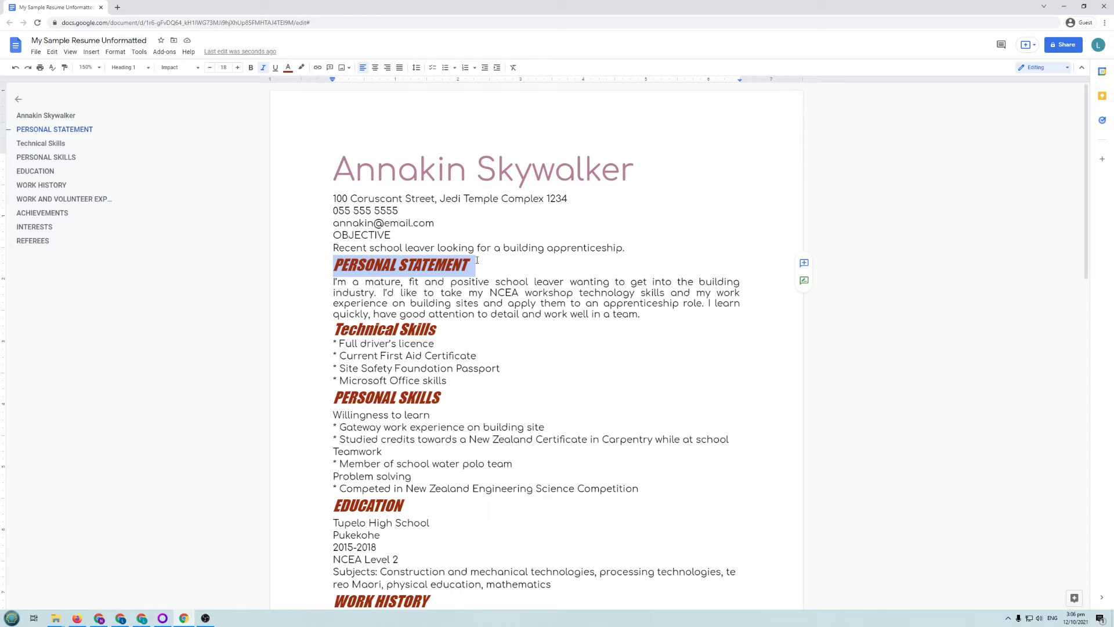
pyautogui.click(263, 67)
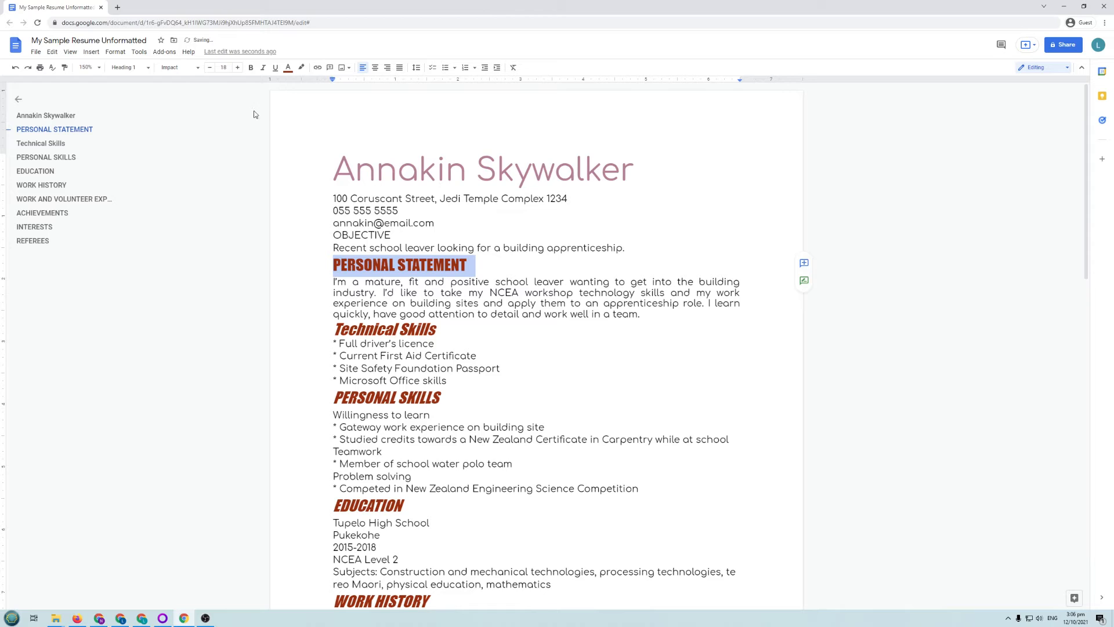
pyautogui.click(198, 67)
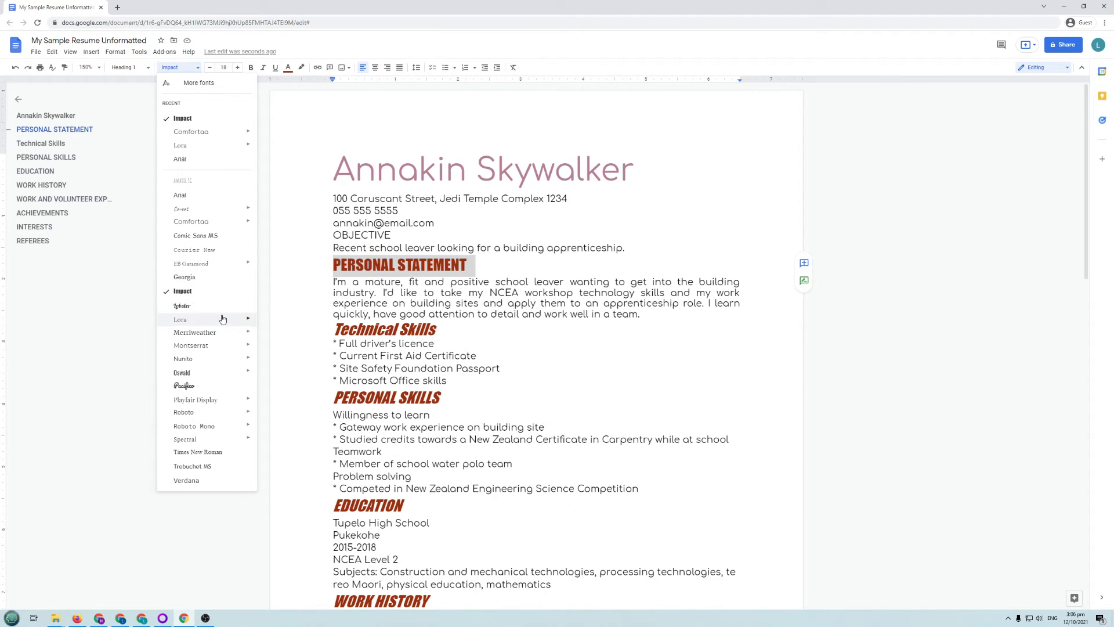
pyautogui.click(213, 374)
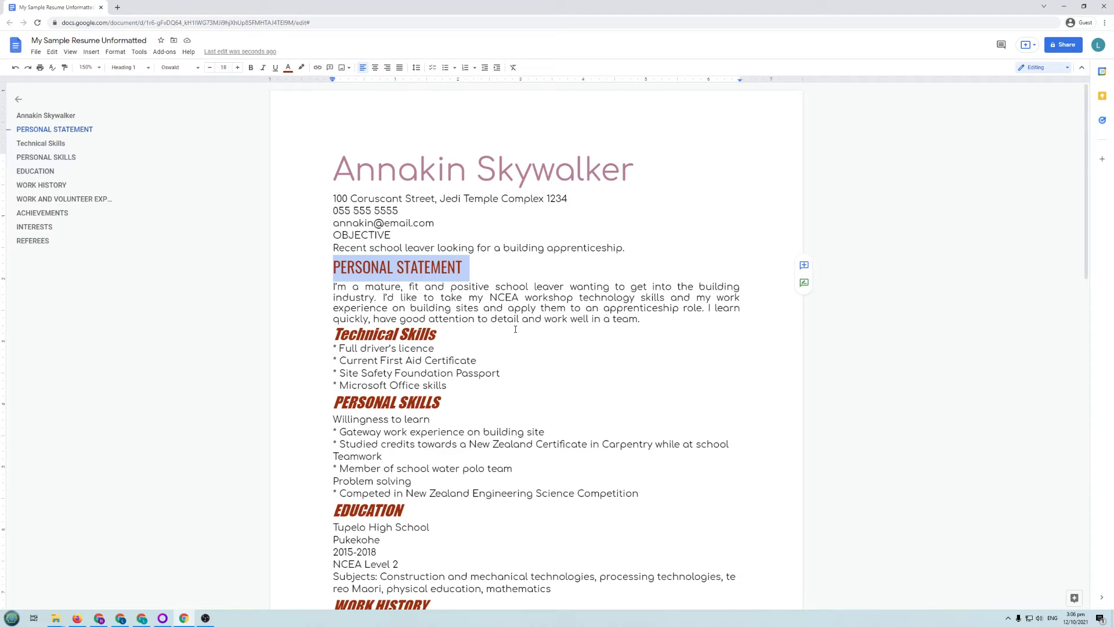
# Update the Heading 1 style to match the reformatted PERSONAL STATEMENT heading.
pyautogui.click(141, 68)
pyautogui.moveTo(190, 193)
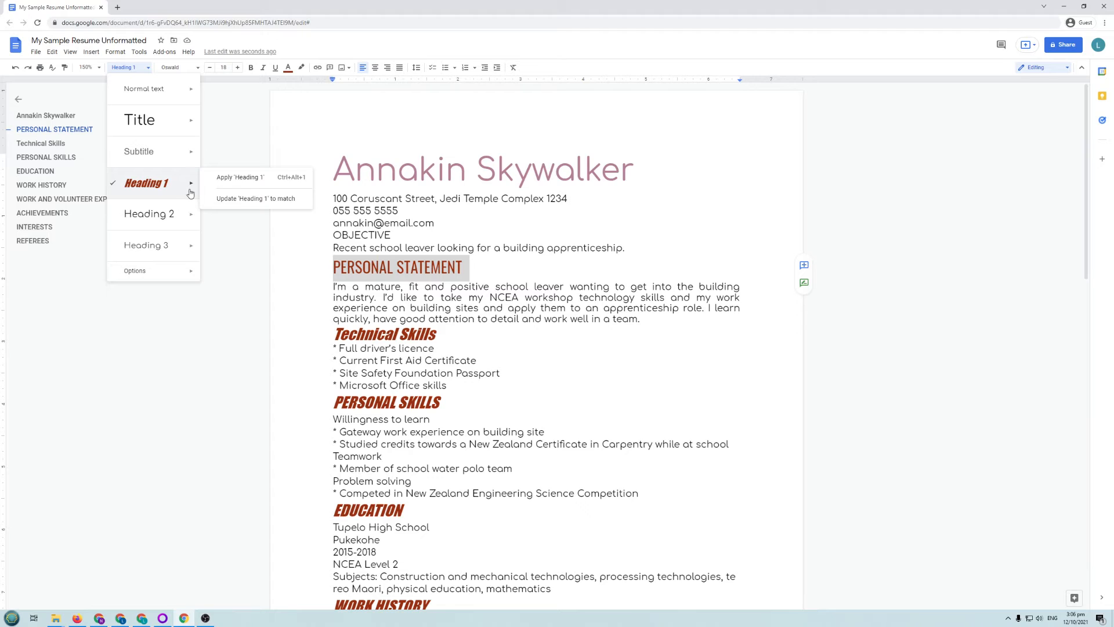
pyautogui.click(256, 201)
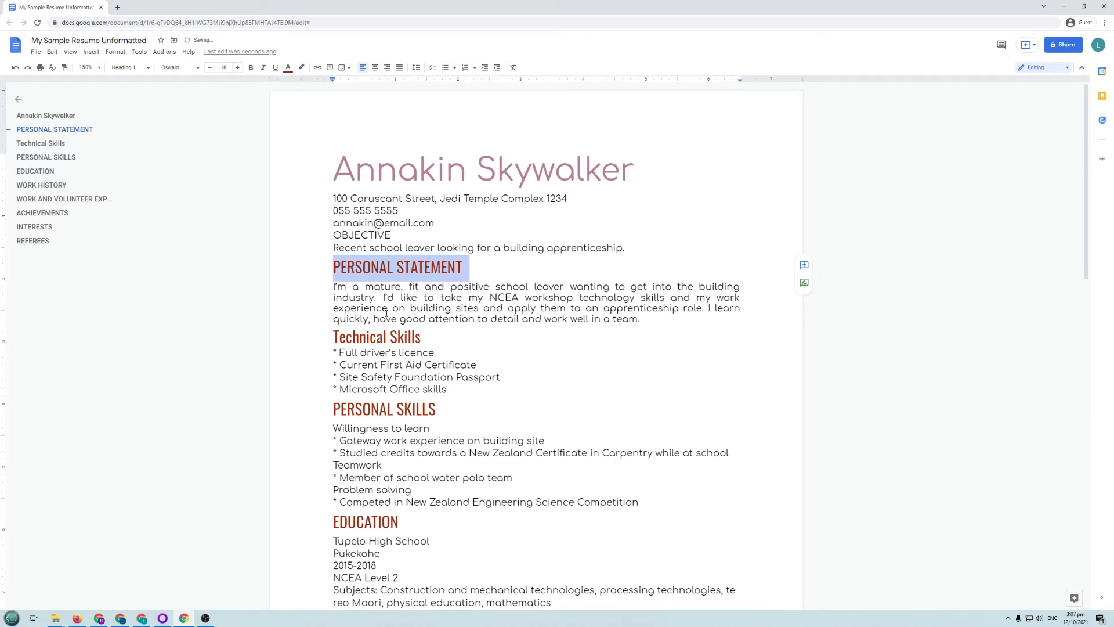
pyautogui.click(506, 346)
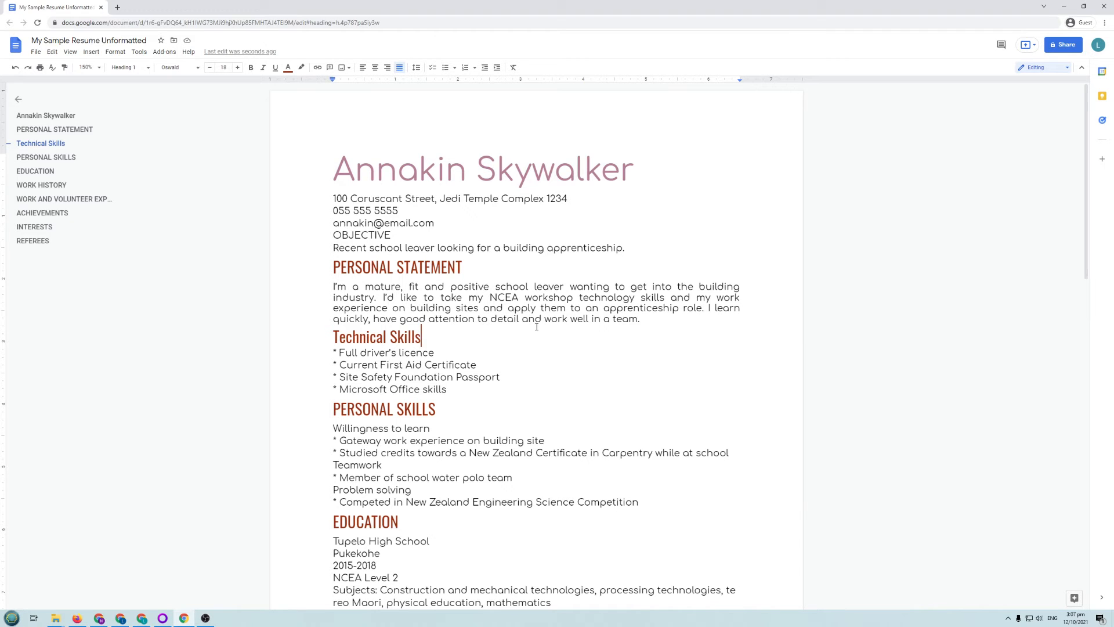
# Try the default Heading 2 style on the "Willingness to learn" line under PERSONAL SKILLS and undo it.
pyautogui.scroll(-1, 656, 354)
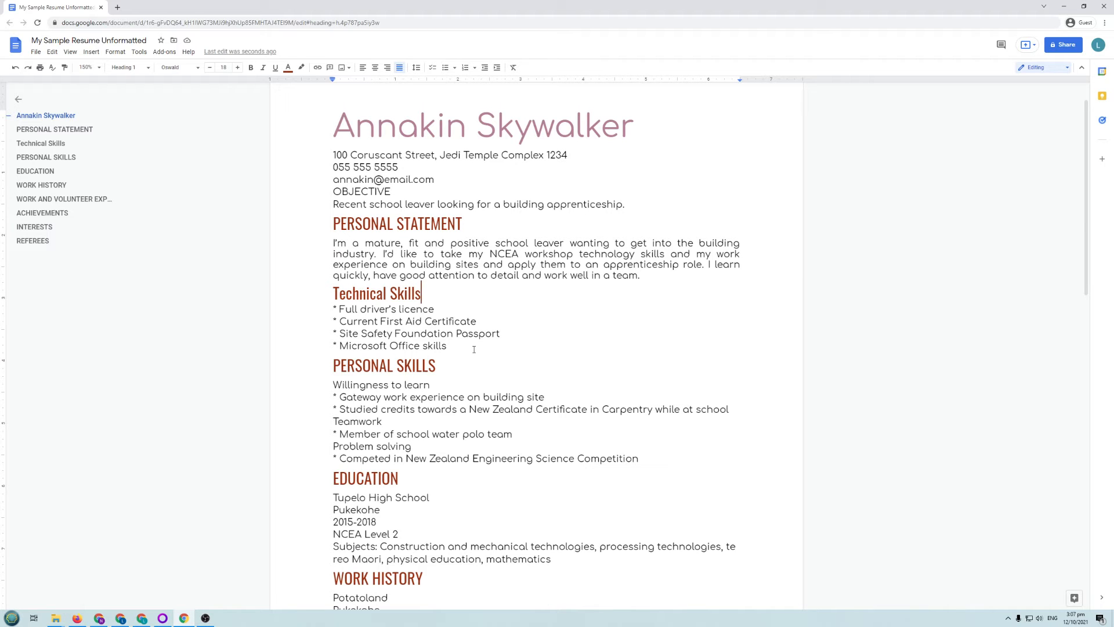
pyautogui.scroll(-3, 491, 351)
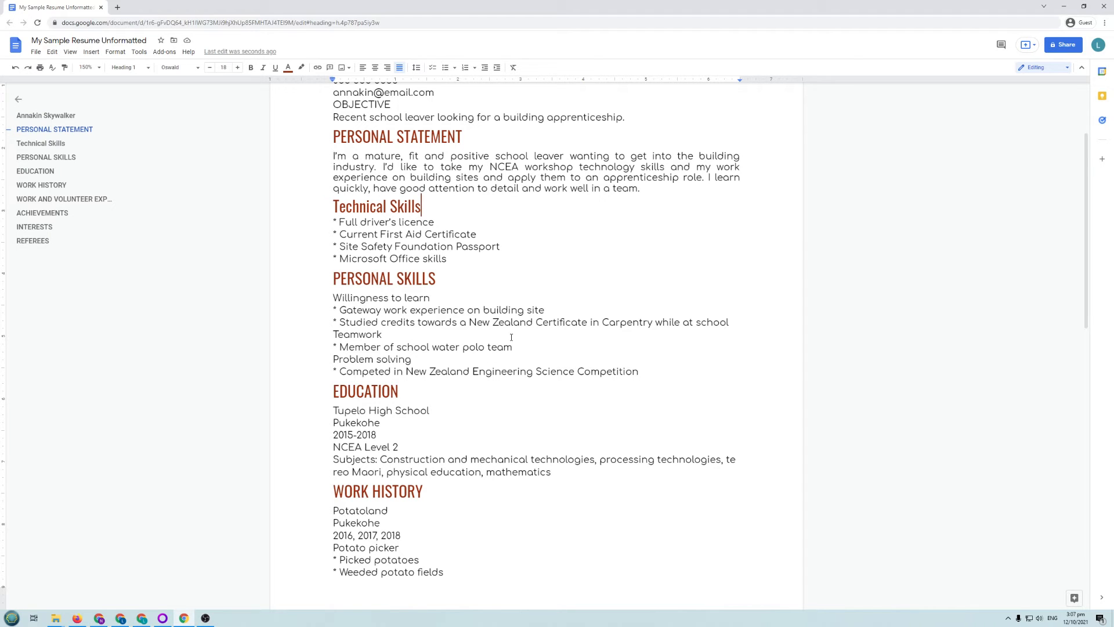
pyautogui.moveTo(333, 297); pyautogui.dragTo(438, 298)
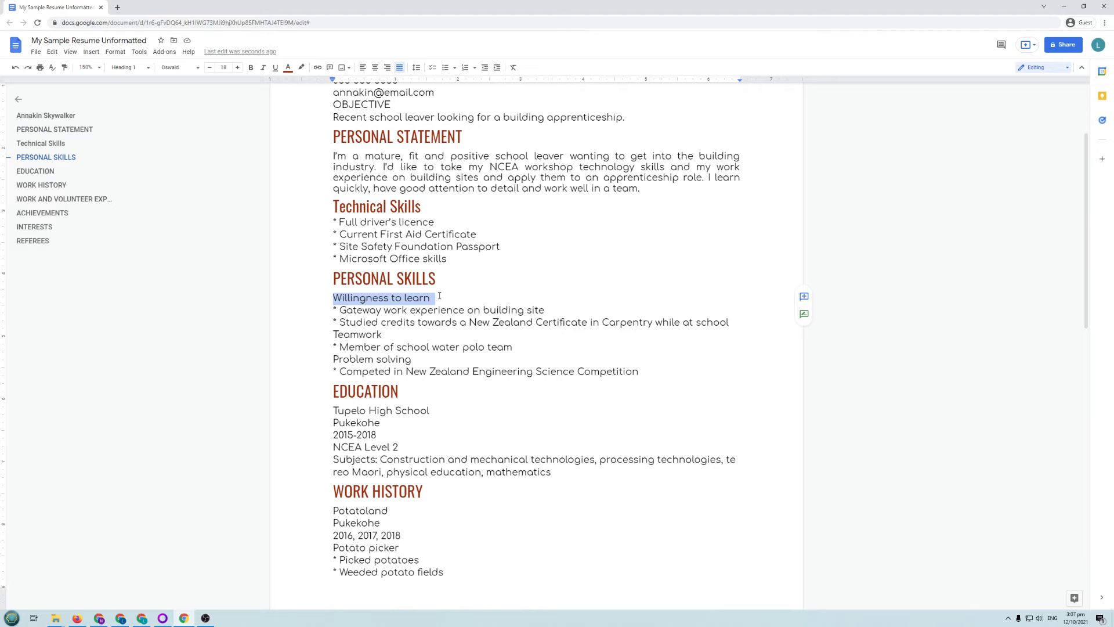
pyautogui.click(139, 69)
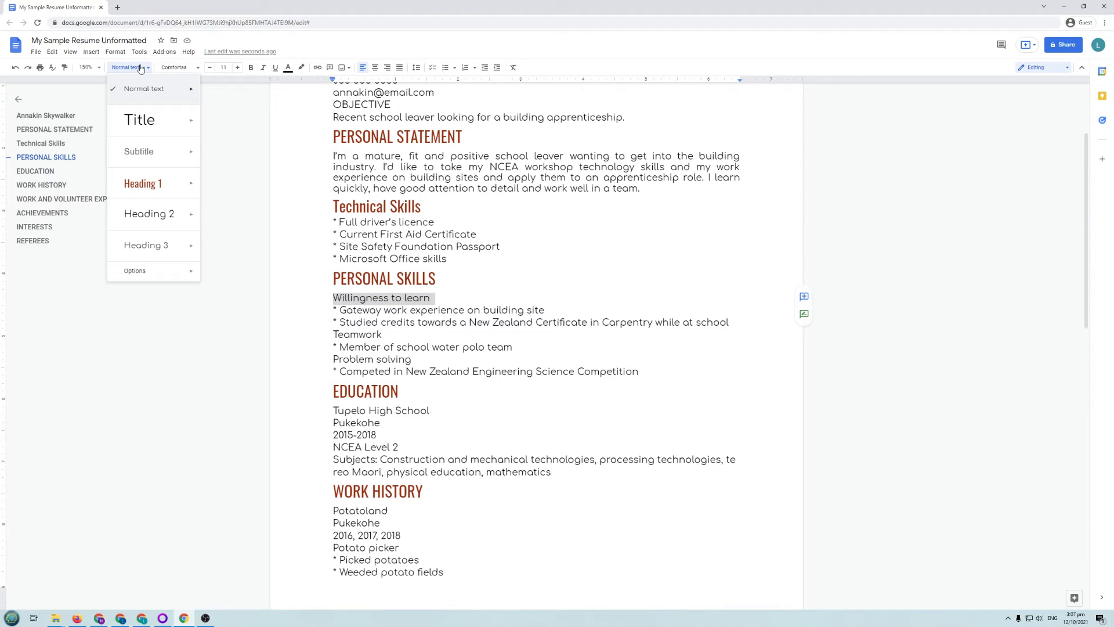
pyautogui.click(145, 215)
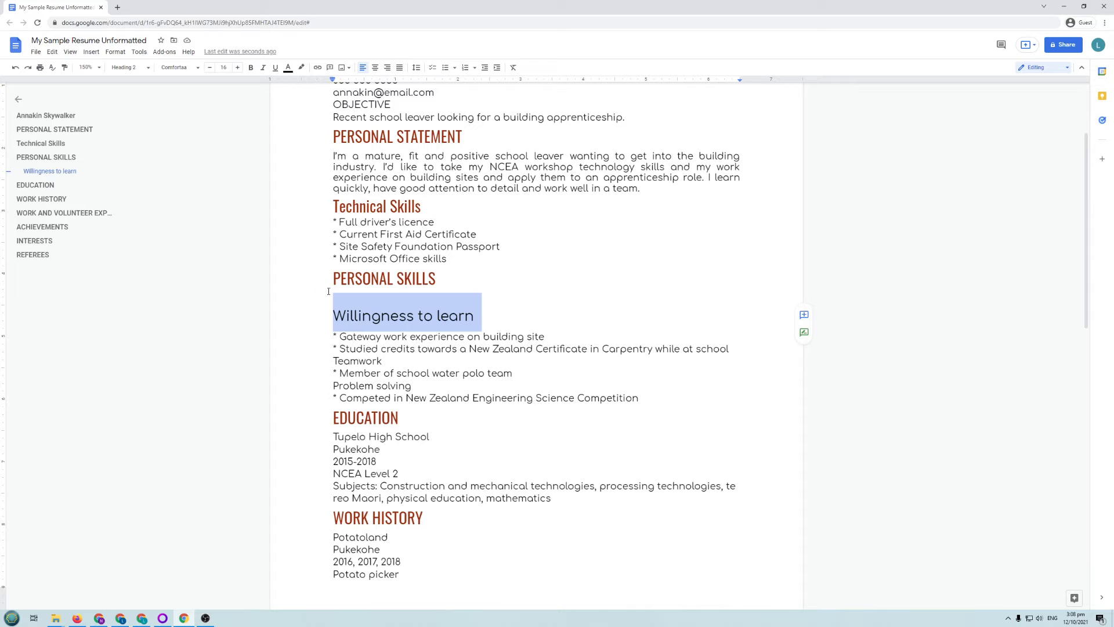
pyautogui.hotkey('ctrl', 'z')
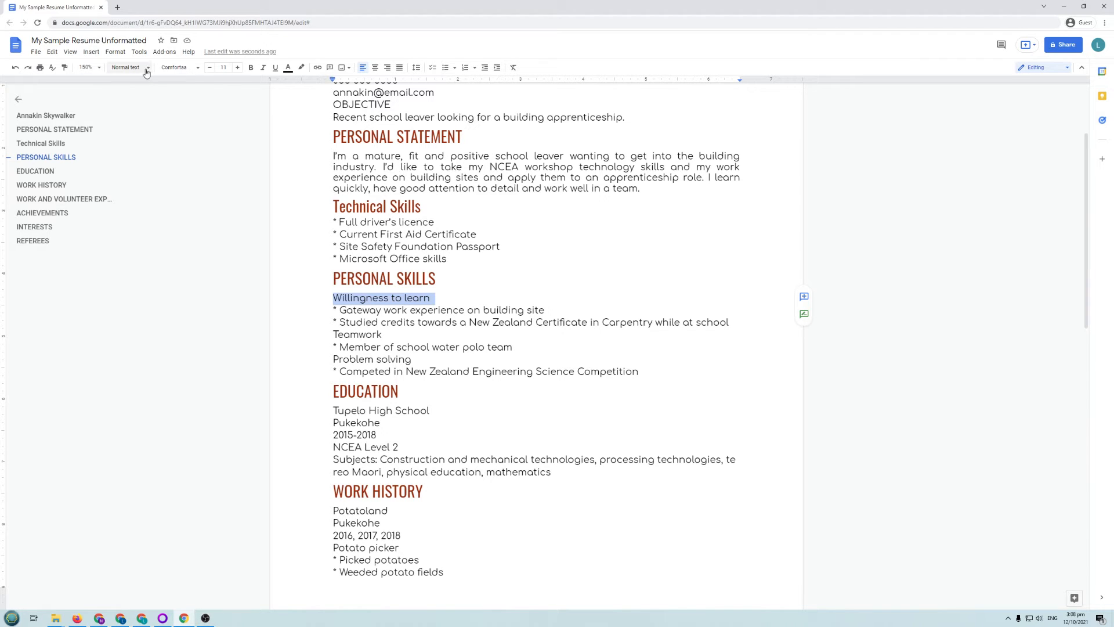
# Apply Heading 1 to the "Willingness to learn" line, then set its font size to 14 and its text colour to light blue.
pyautogui.click(127, 67)
pyautogui.click(143, 184)
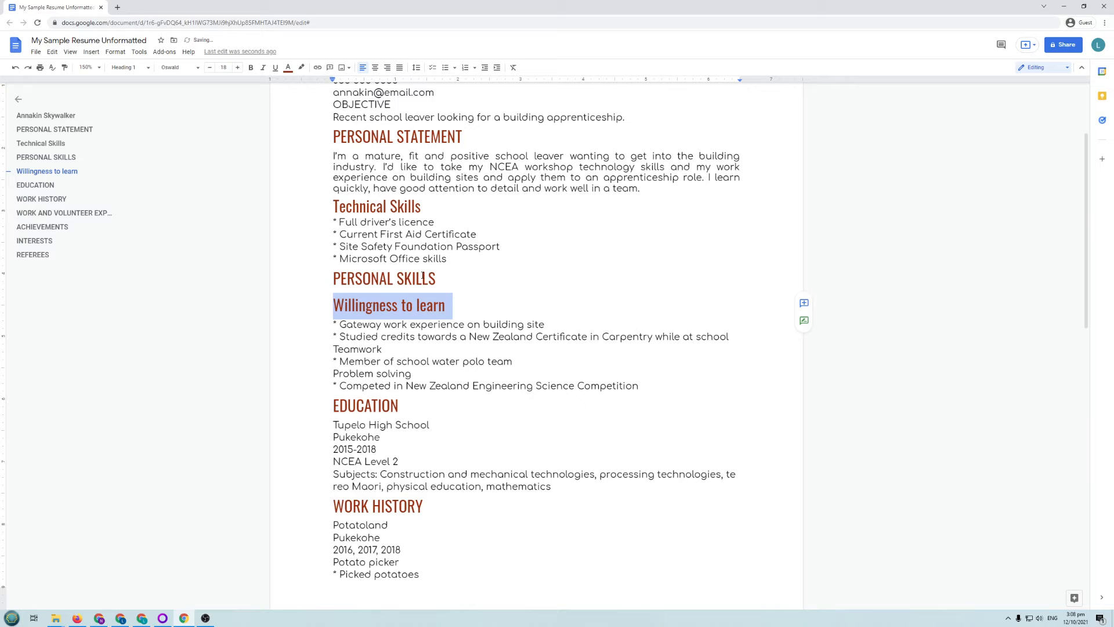
pyautogui.click(237, 67)
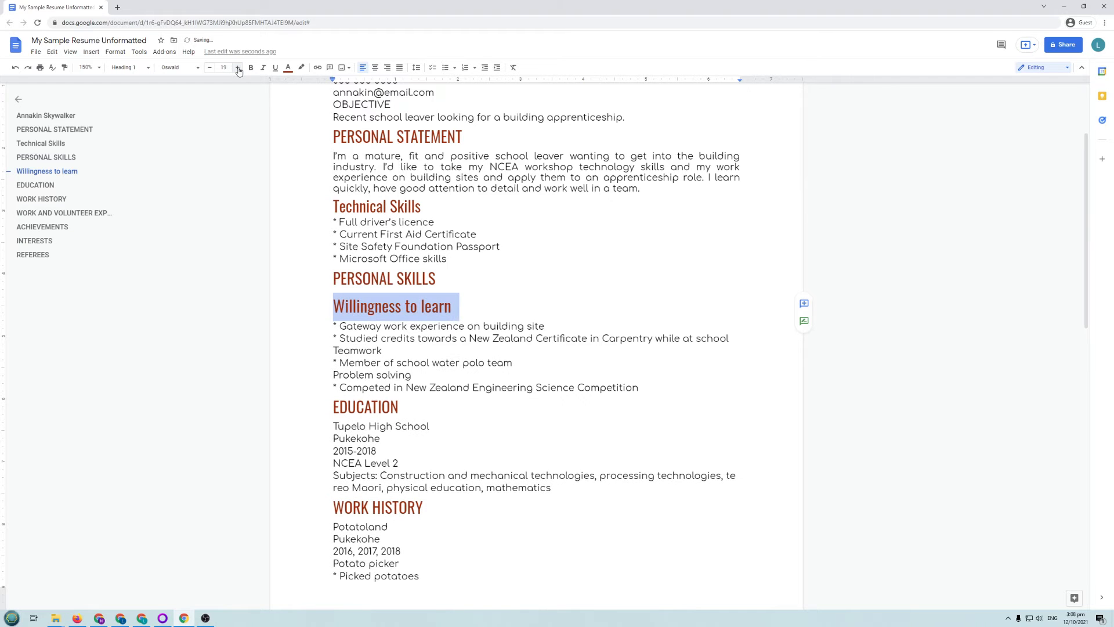
pyautogui.click(223, 68)
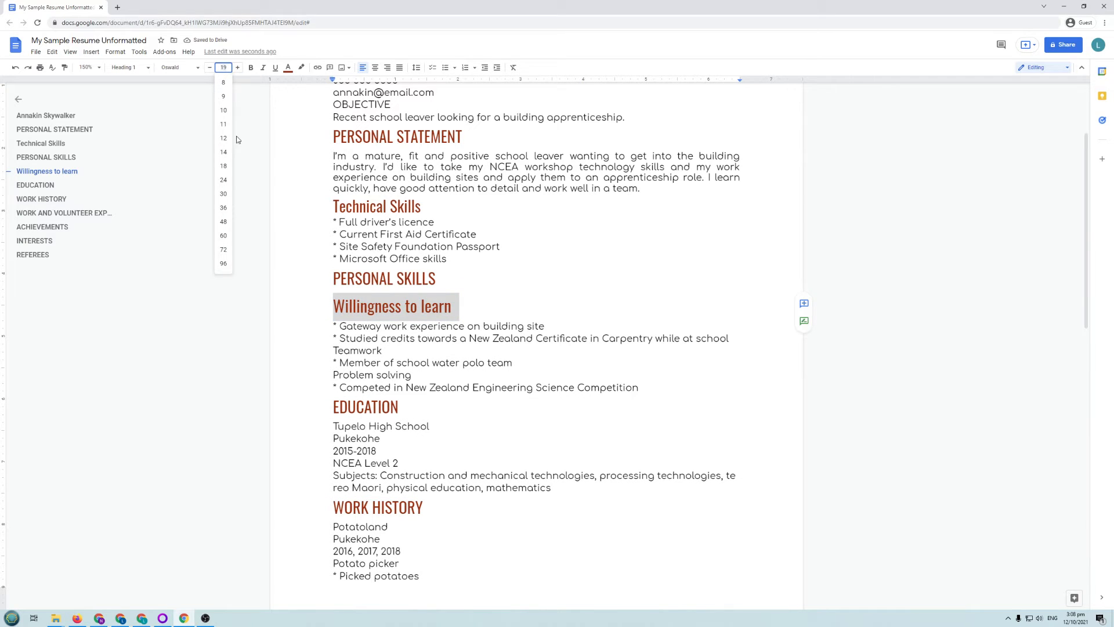
pyautogui.click(229, 154)
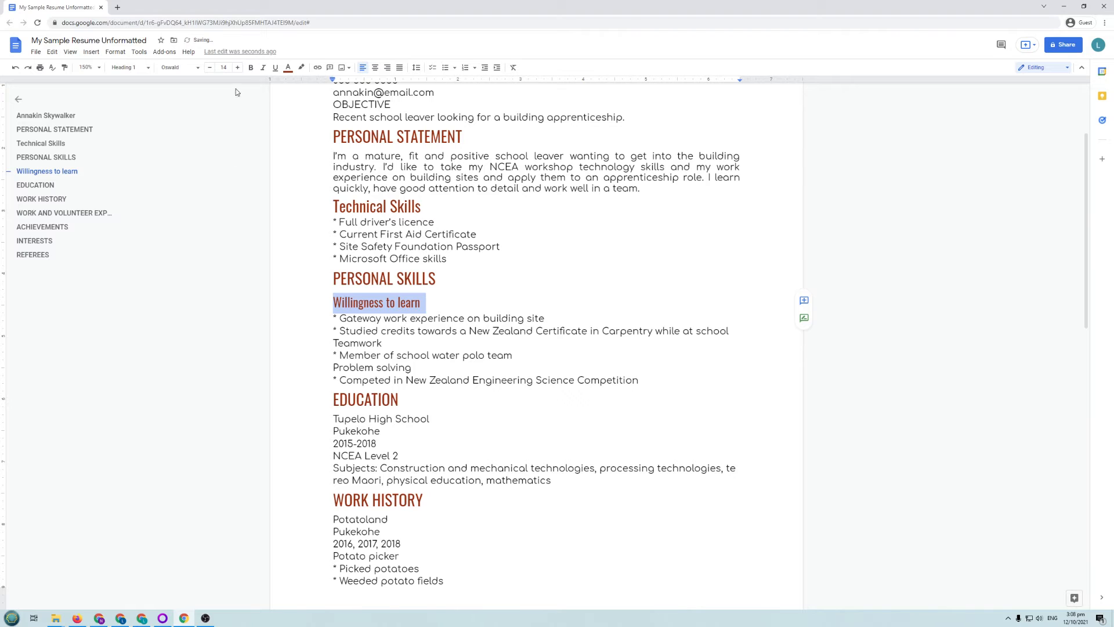
pyautogui.click(288, 71)
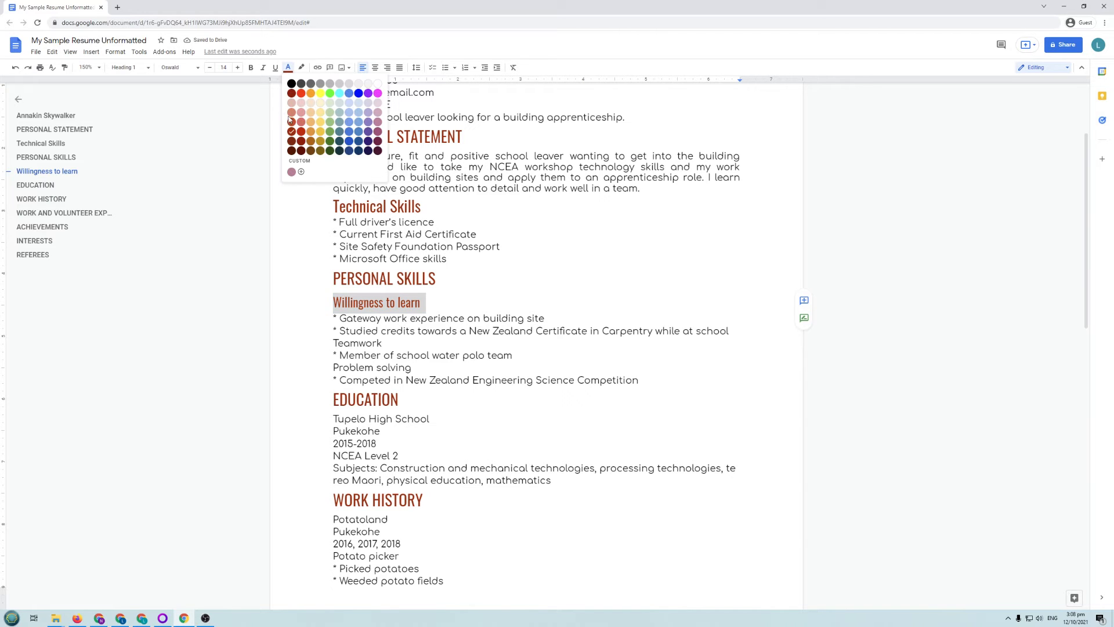
pyautogui.click(359, 123)
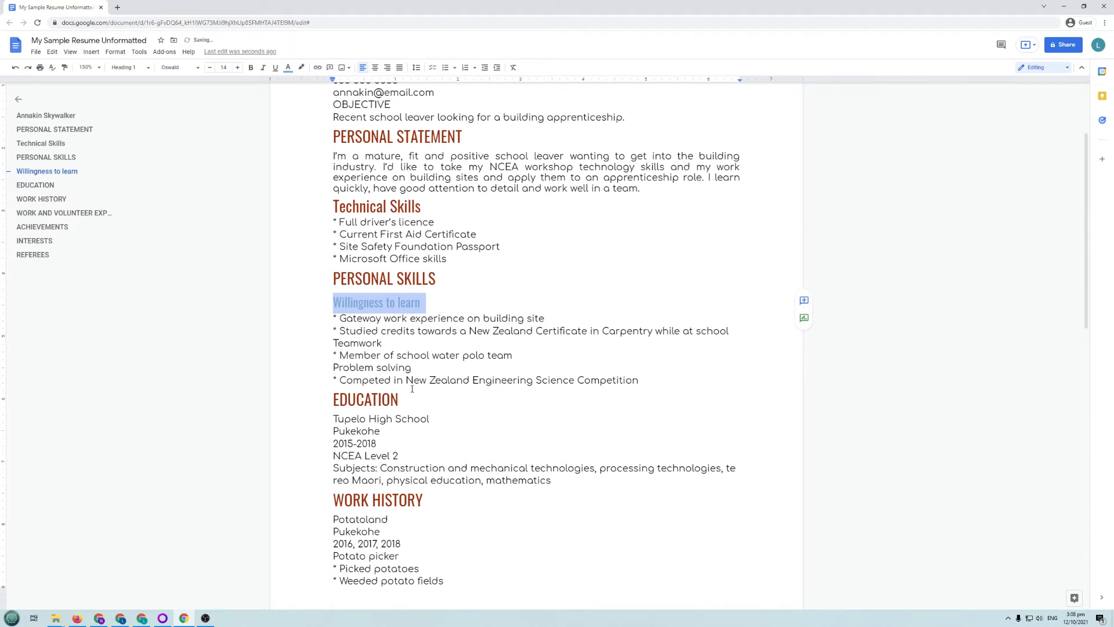
# Update the Heading 2 style to match the formatted "Willingness to learn" subheading.
pyautogui.click(140, 69)
pyautogui.moveTo(154, 214)
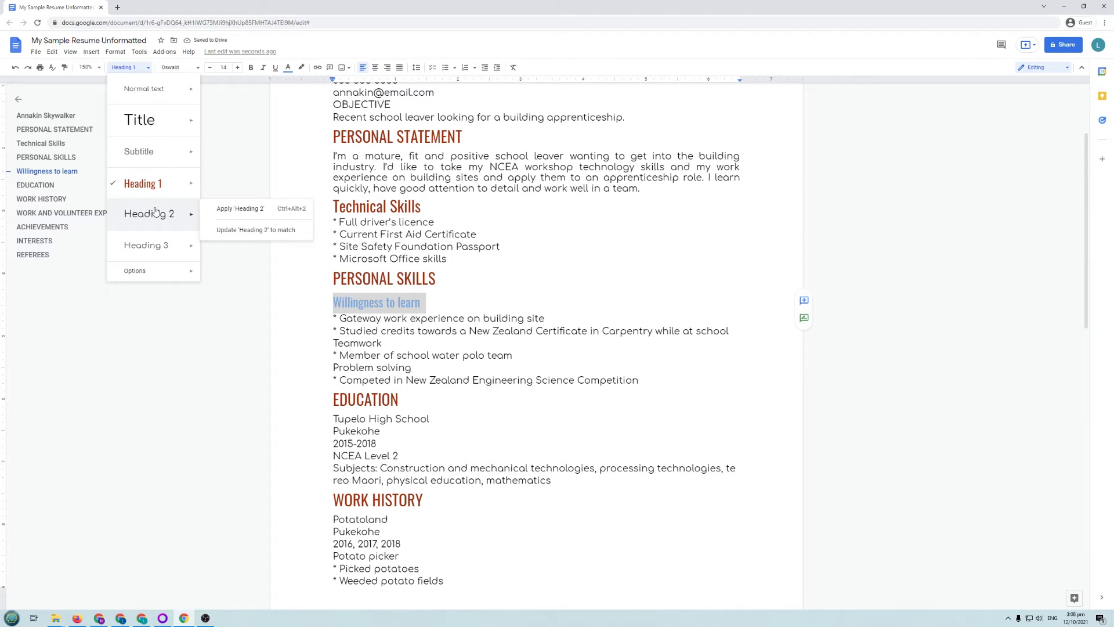
pyautogui.click(242, 230)
# Apply the Heading 2 style to the "Teamwork" and "Problem solving" lines under PERSONAL SKILLS.
pyautogui.click(360, 343)
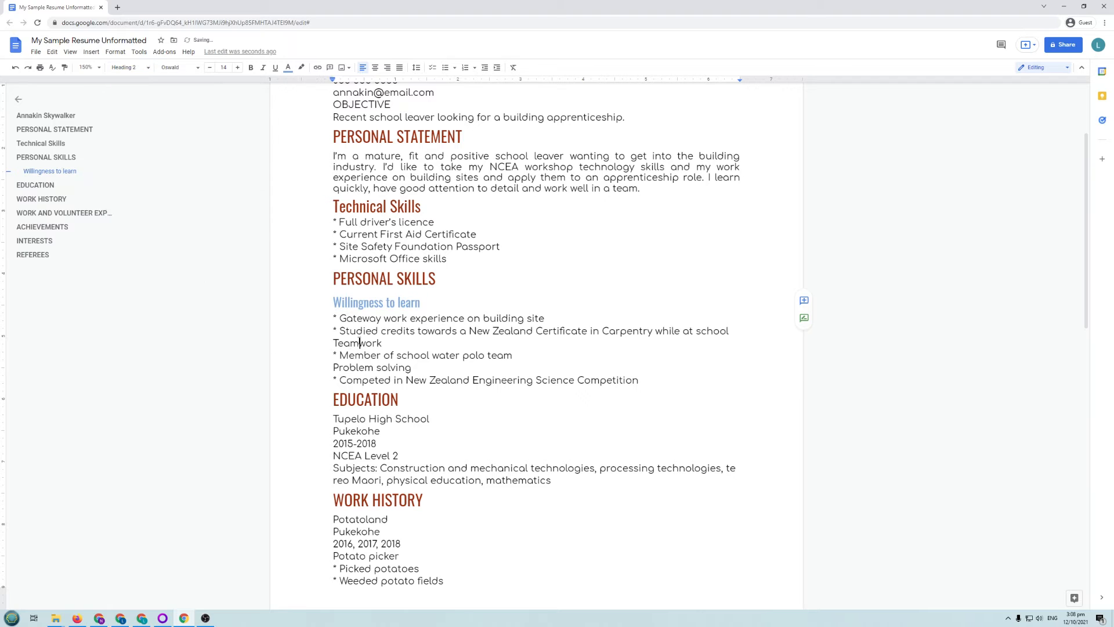
pyautogui.click(144, 68)
pyautogui.click(160, 216)
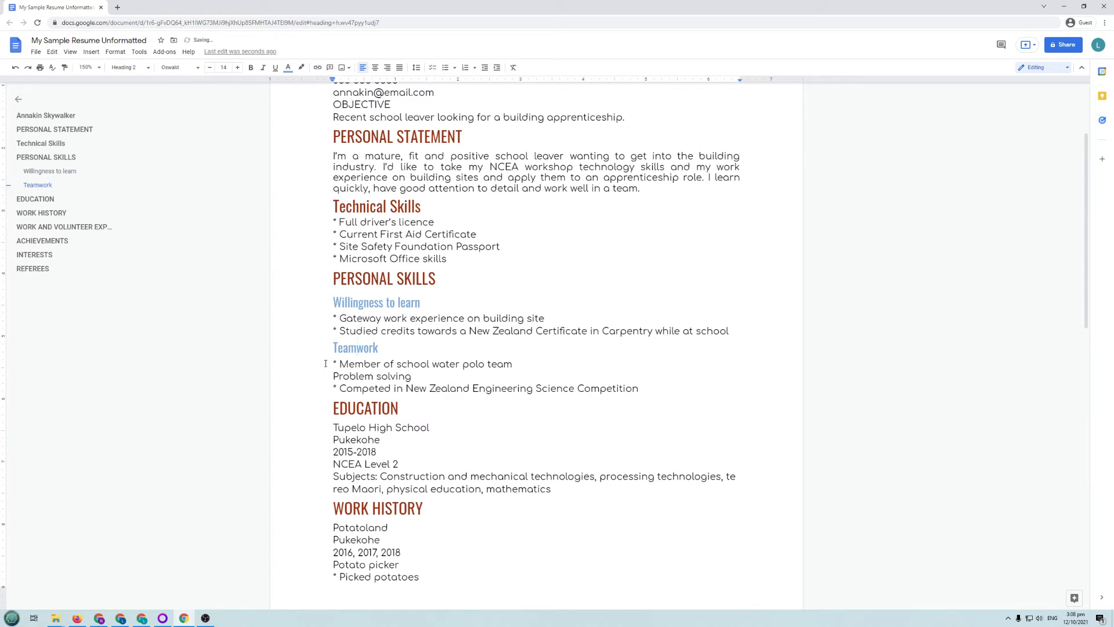
pyautogui.click(351, 376)
pyautogui.click(130, 68)
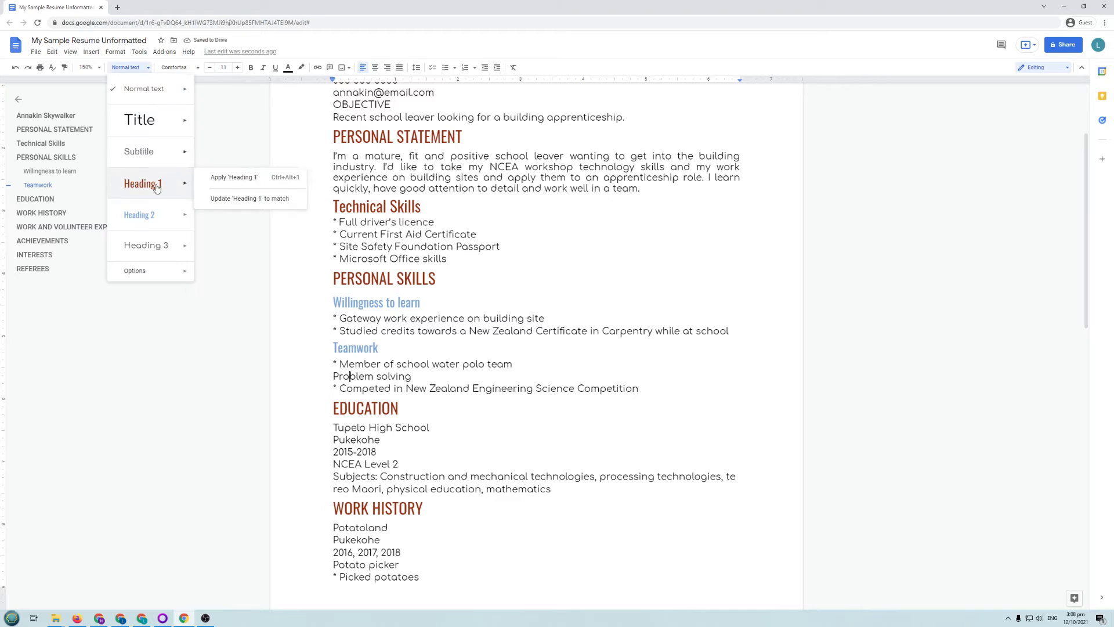
pyautogui.click(154, 216)
pyautogui.click(427, 415)
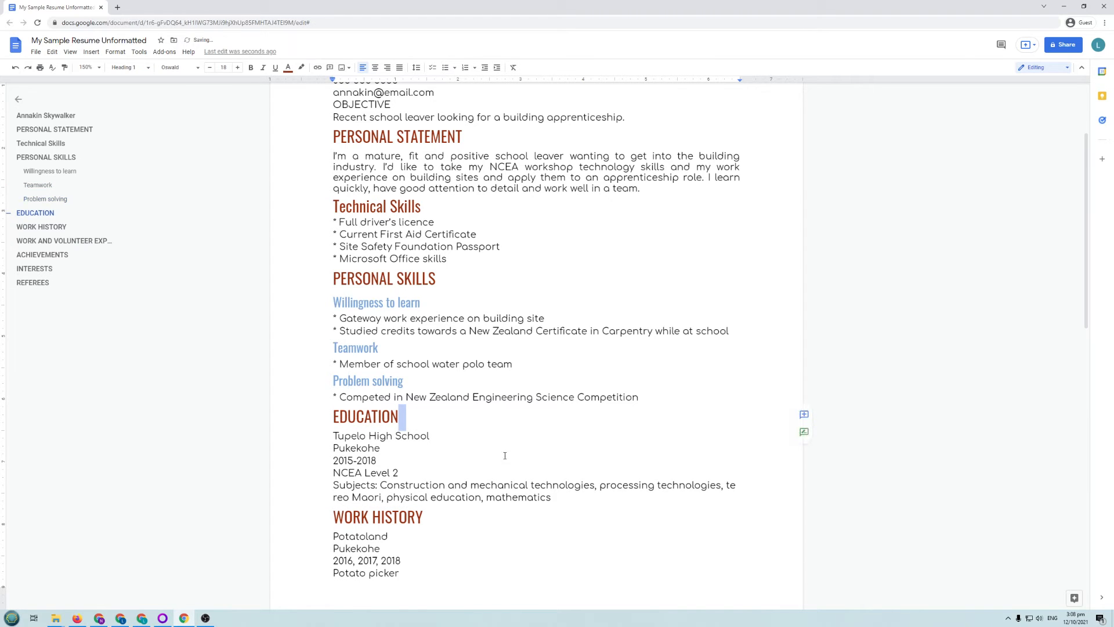
pyautogui.click(520, 395)
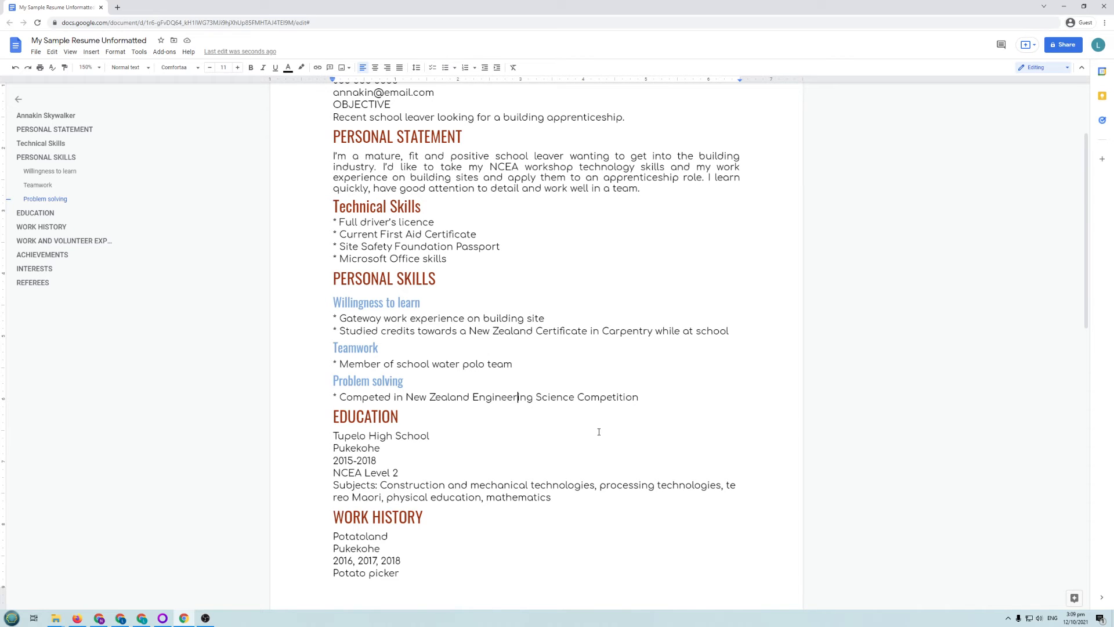
# Set the line spacing of the whole resume to single.
pyautogui.scroll(3, 599, 432)
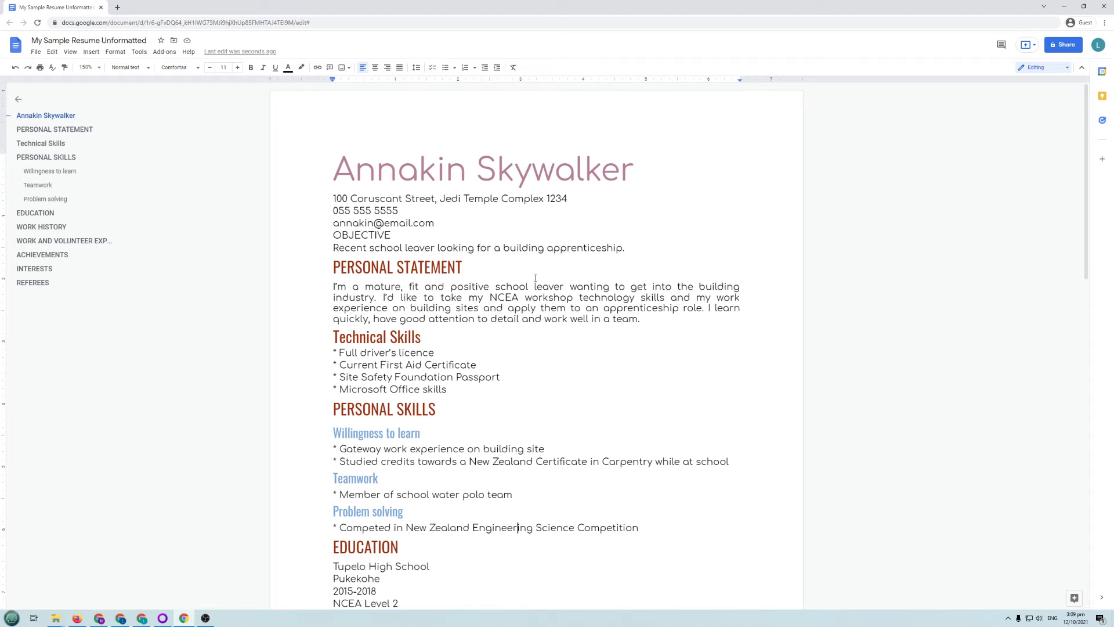
pyautogui.hotkey('ctrl', 'a')
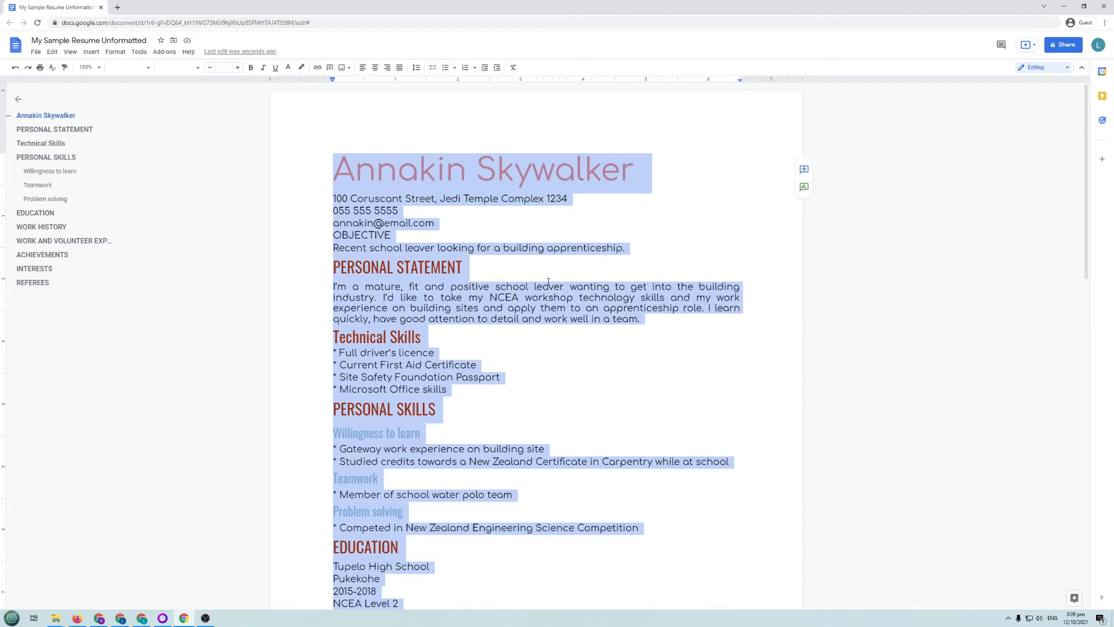
pyautogui.click(417, 68)
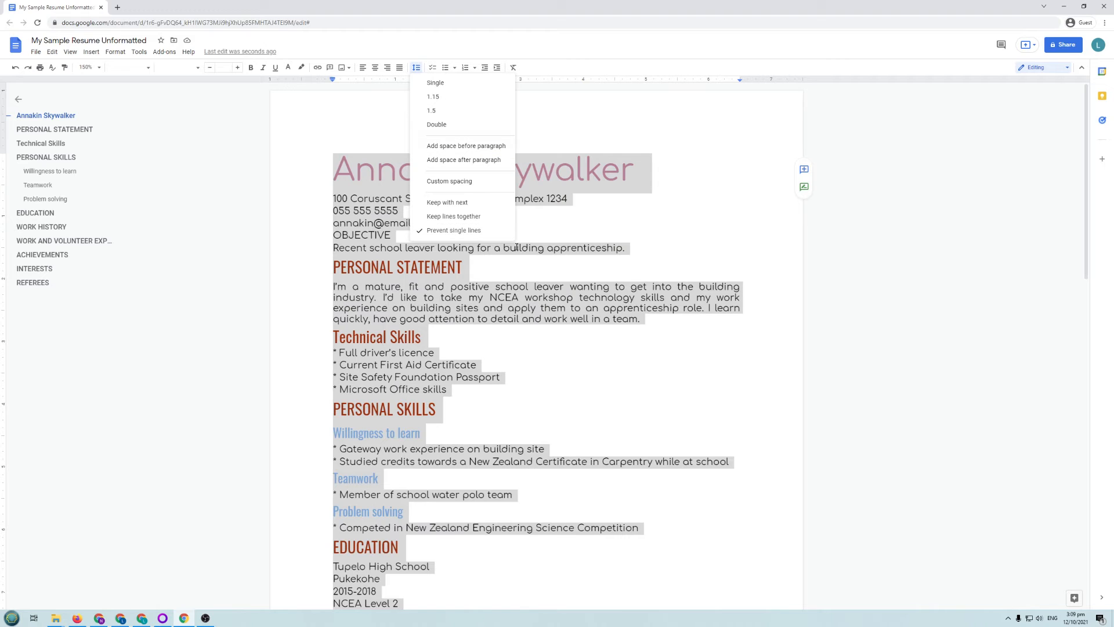
pyautogui.click(458, 87)
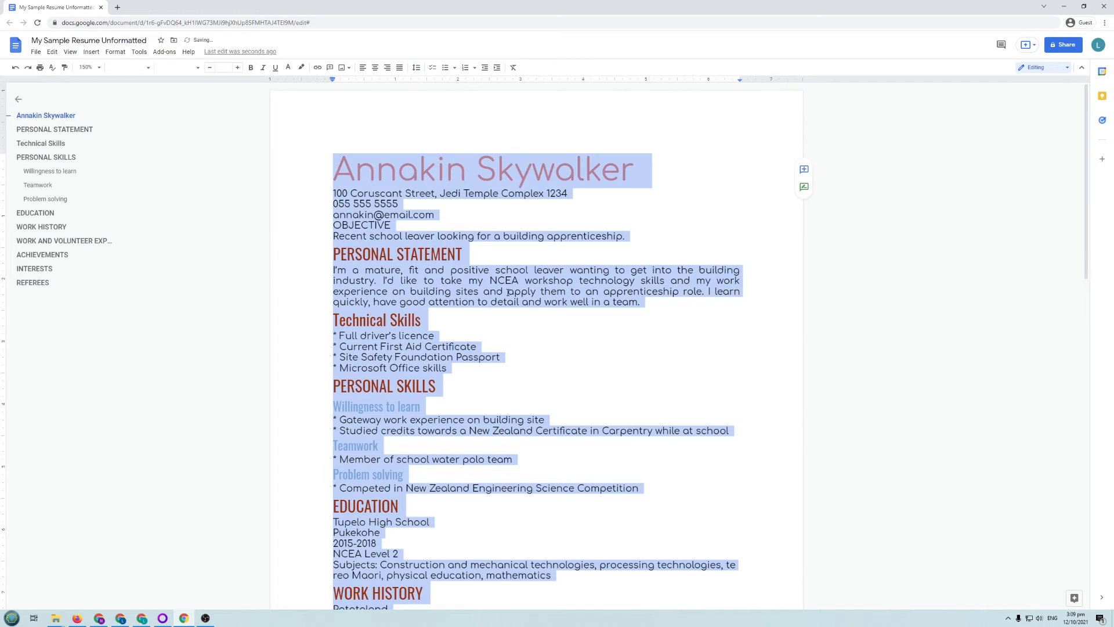
pyautogui.click(498, 304)
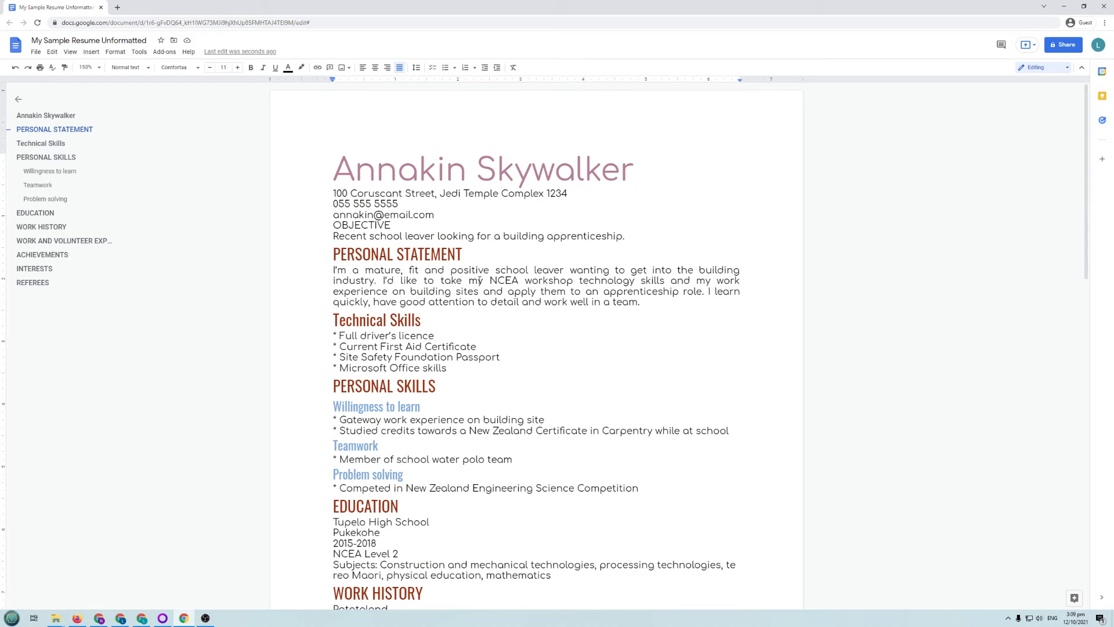
# Set the line spacing of the entire resume to 1.15.
pyautogui.hotkey('ctrl', 'a')
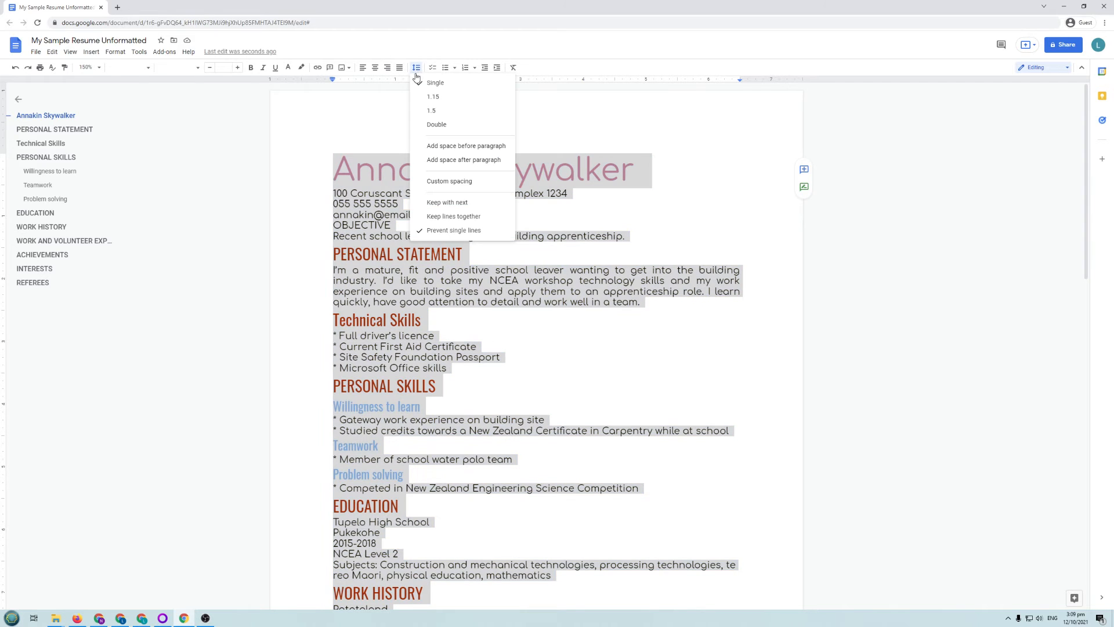
pyautogui.click(442, 102)
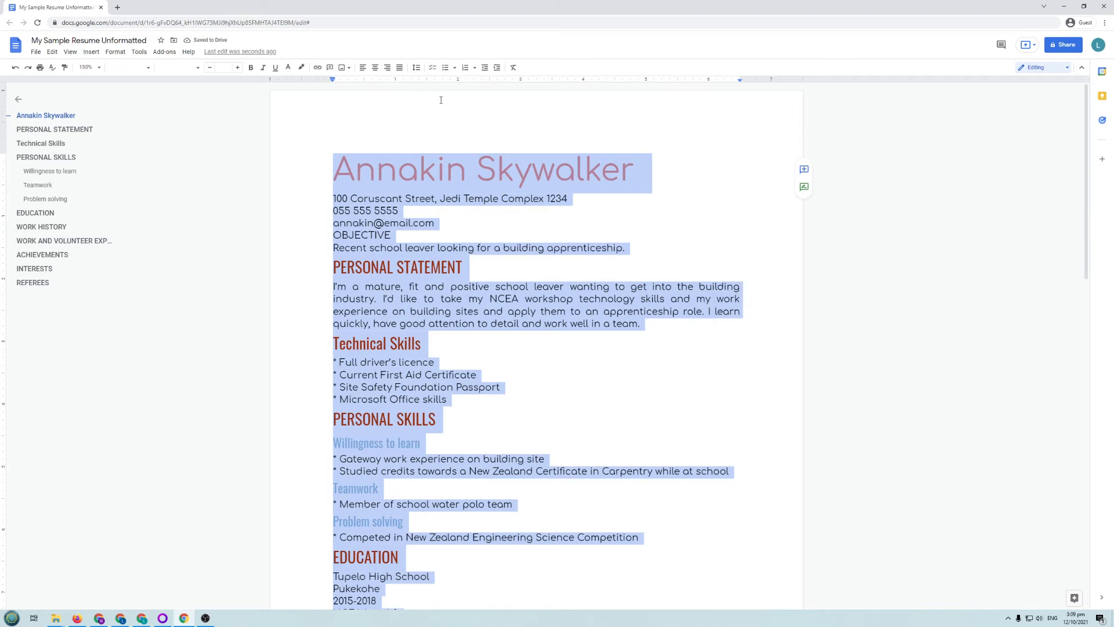
# Try 1.5 and double line spacing on the whole resume.
pyautogui.click(416, 67)
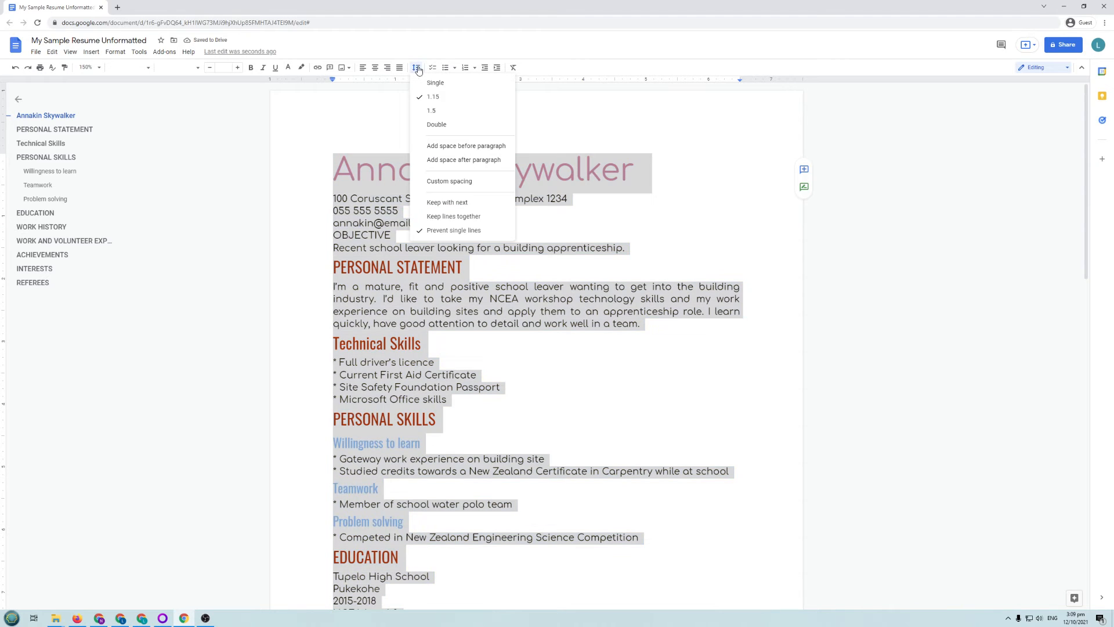
pyautogui.click(430, 110)
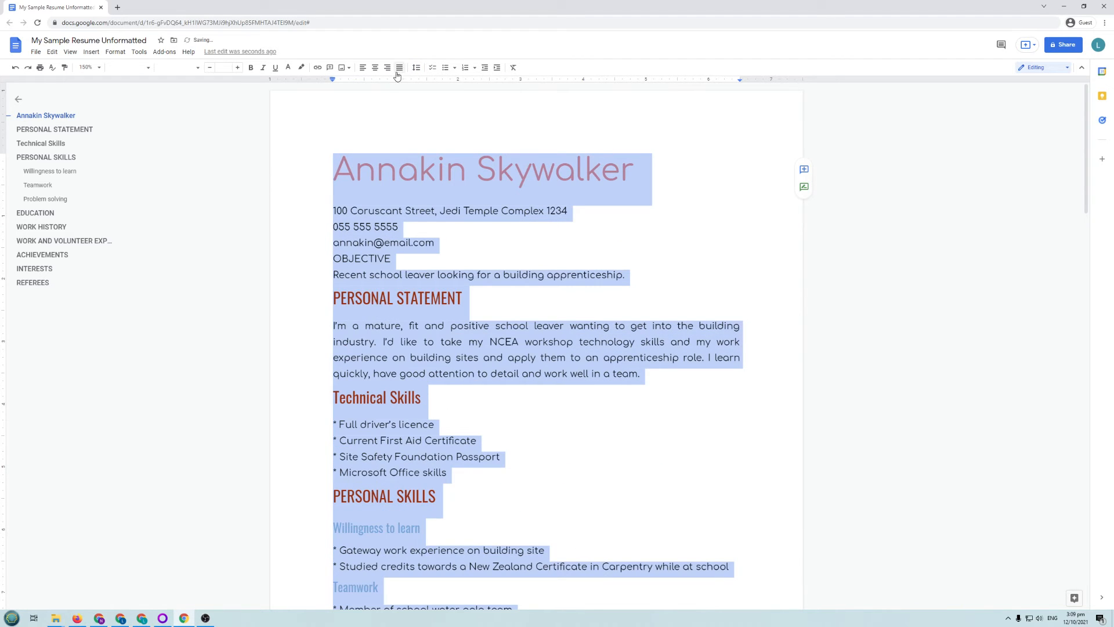
pyautogui.click(416, 68)
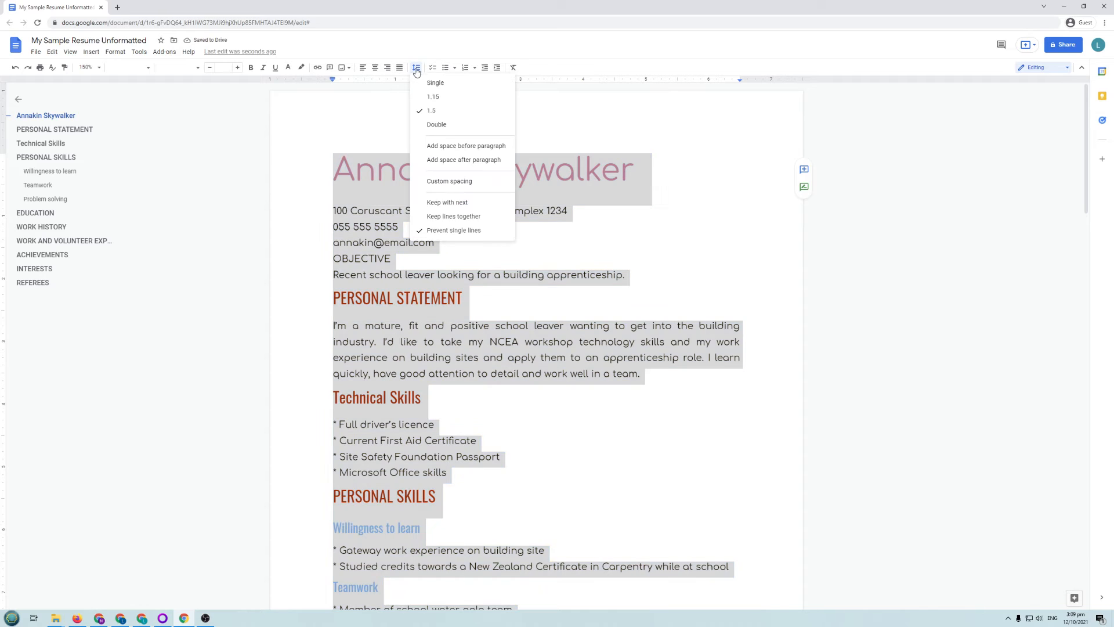
pyautogui.click(443, 124)
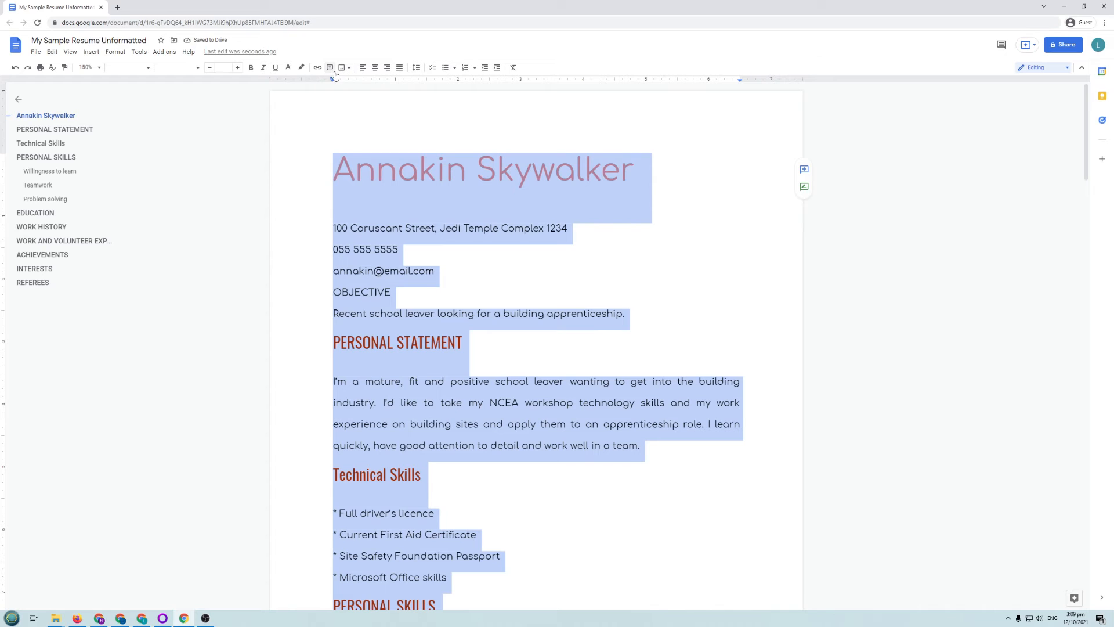
# Apply a custom line spacing of 5 to the whole resume and look over the pages.
pyautogui.click(417, 67)
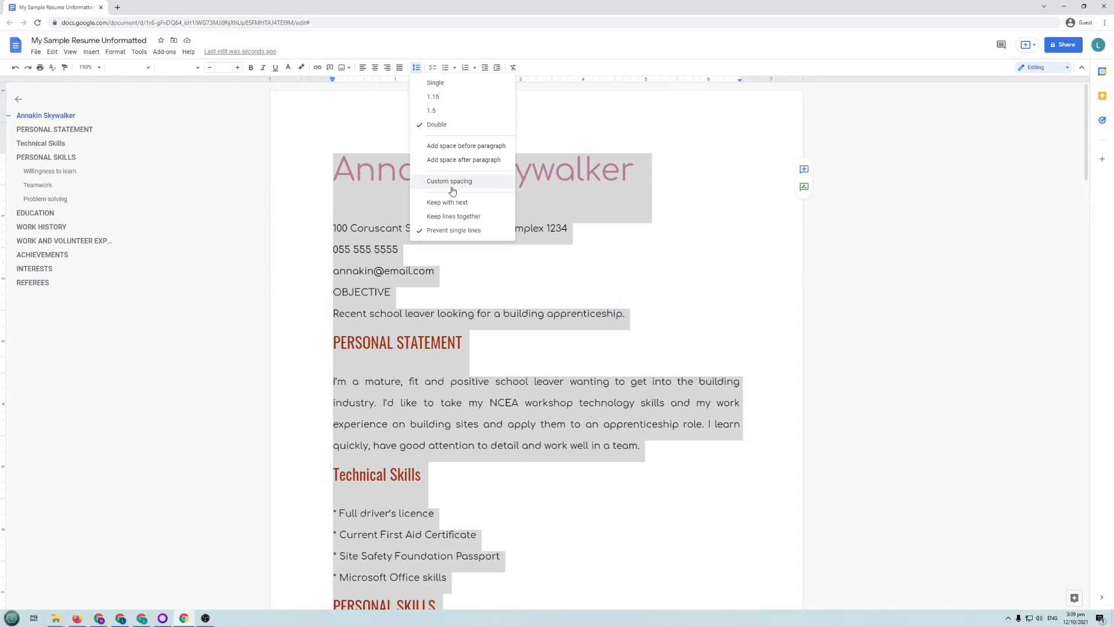
pyautogui.click(452, 182)
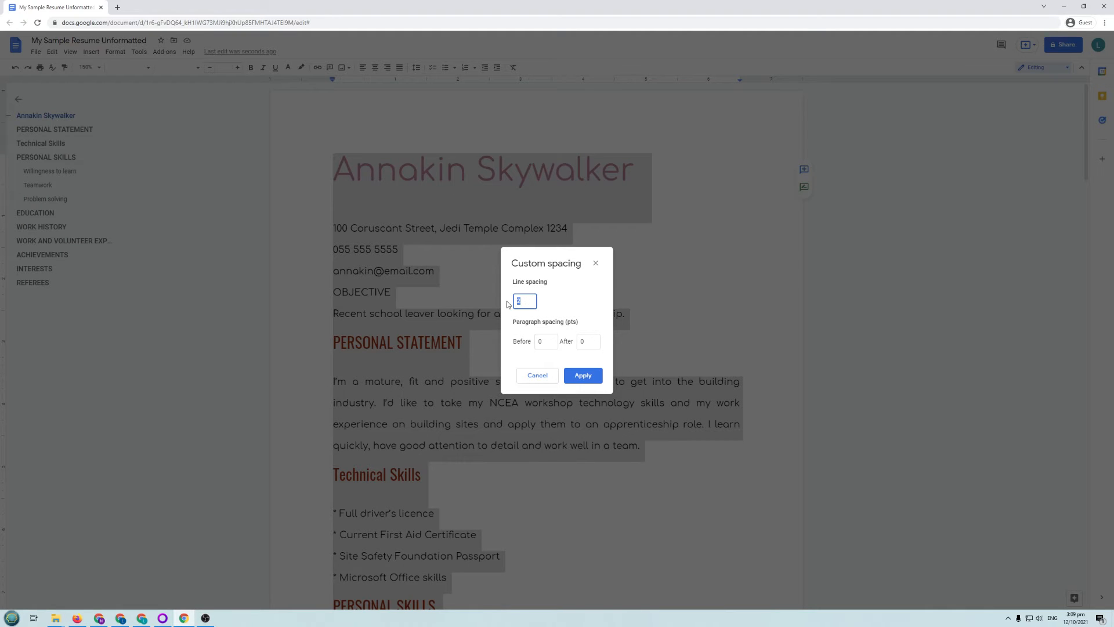
pyautogui.click(583, 375)
pyautogui.scroll(-2, 542, 423)
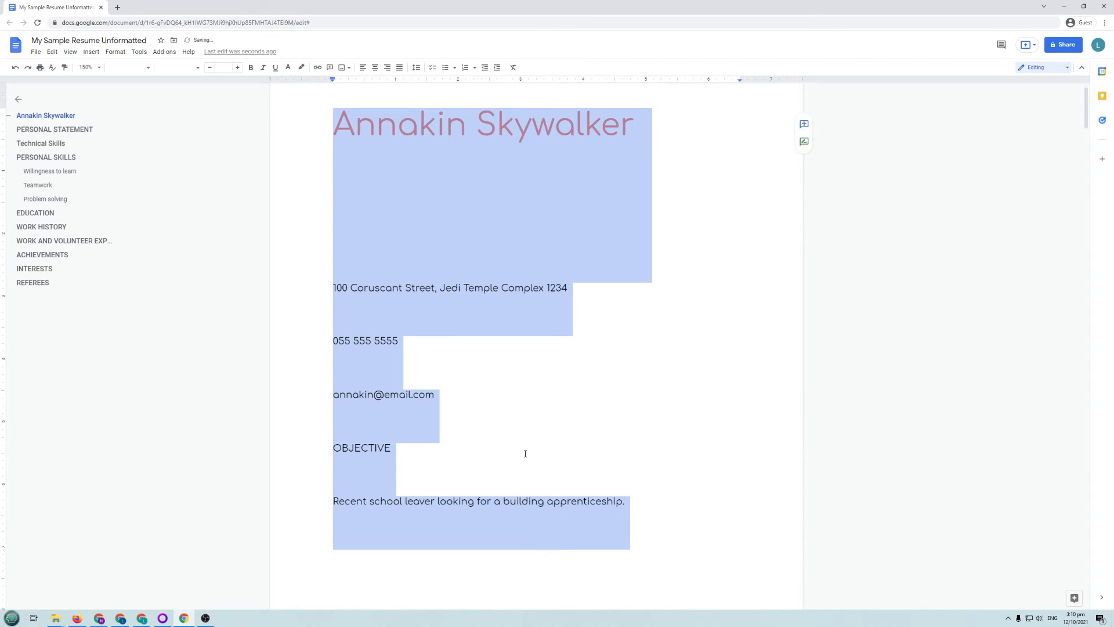
pyautogui.scroll(-6, 426, 441)
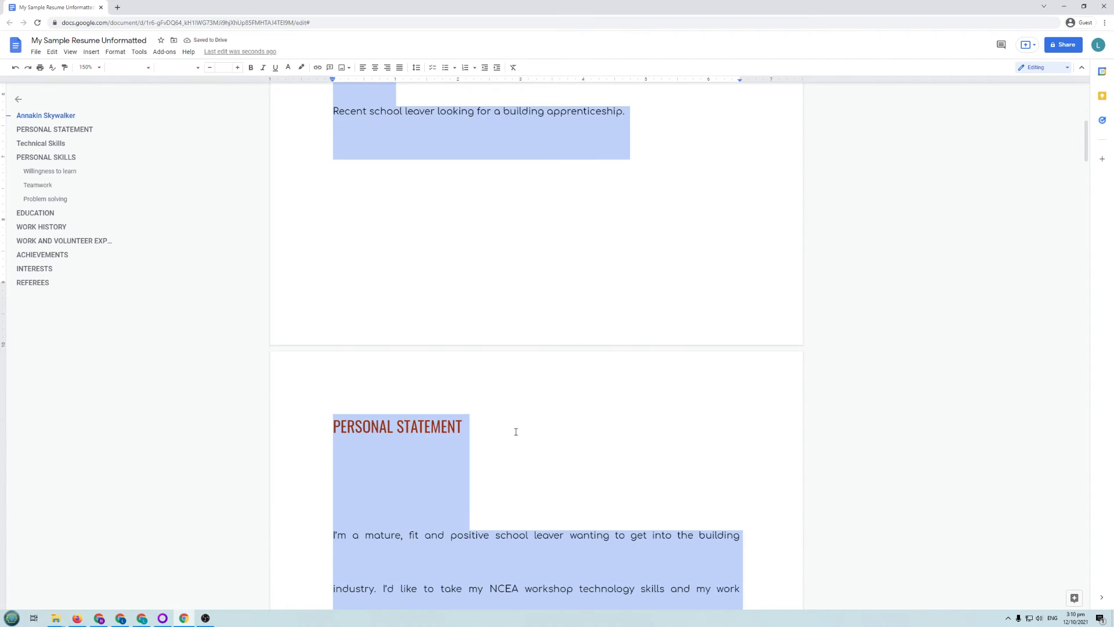
pyautogui.scroll(7, 513, 432)
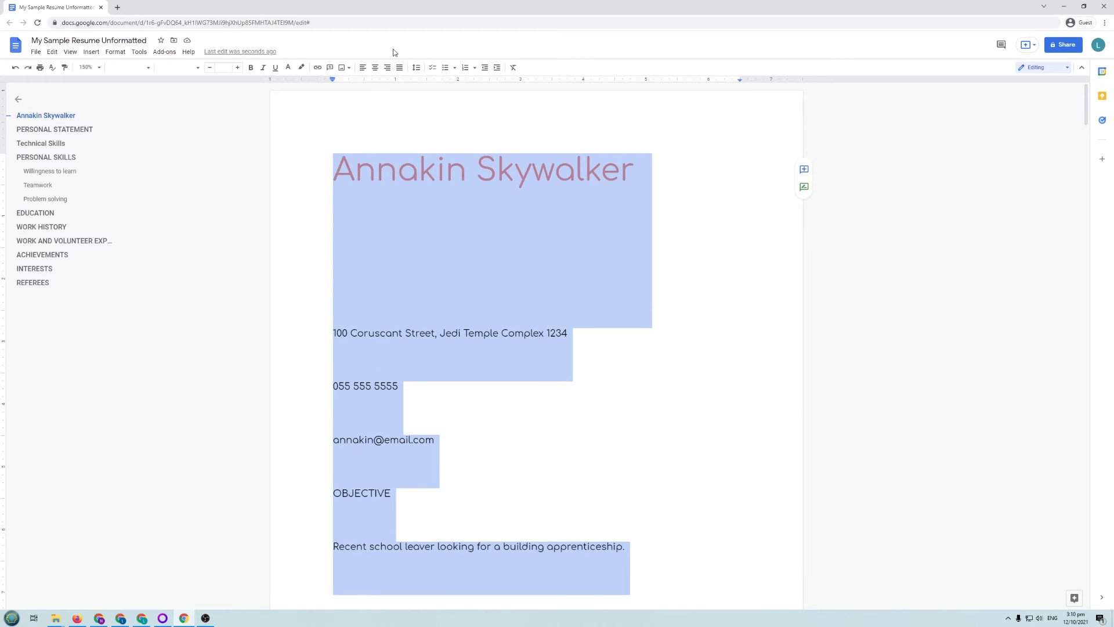
# Try double, single and 1.5 line spacing in turn on the whole resume.
pyautogui.click(418, 68)
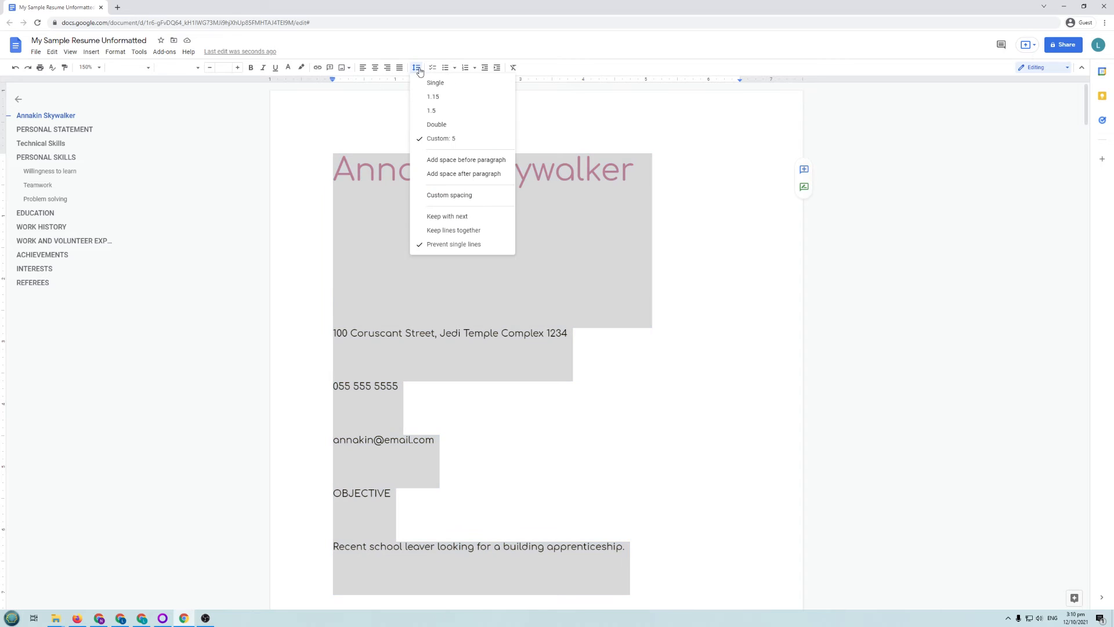
pyautogui.click(427, 121)
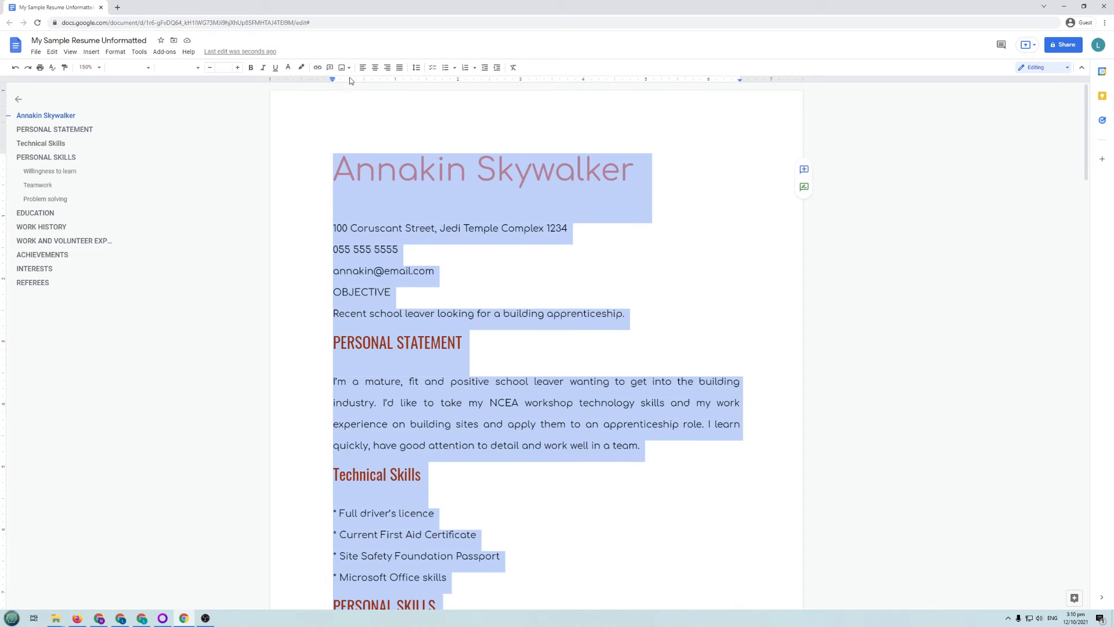
pyautogui.click(416, 68)
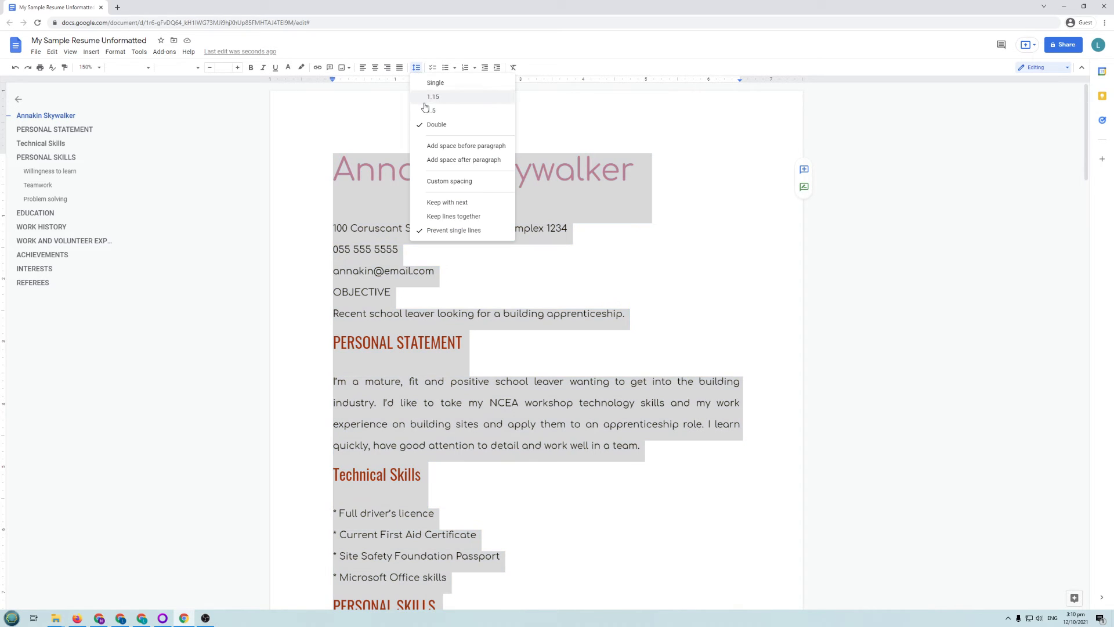
pyautogui.click(442, 84)
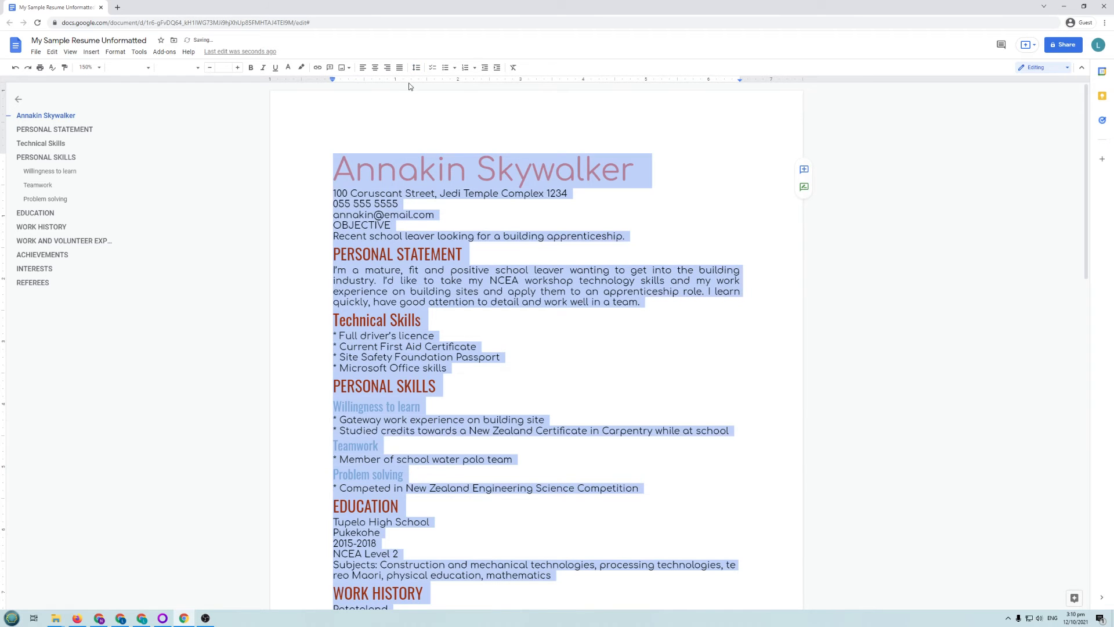
pyautogui.click(416, 68)
pyautogui.click(431, 110)
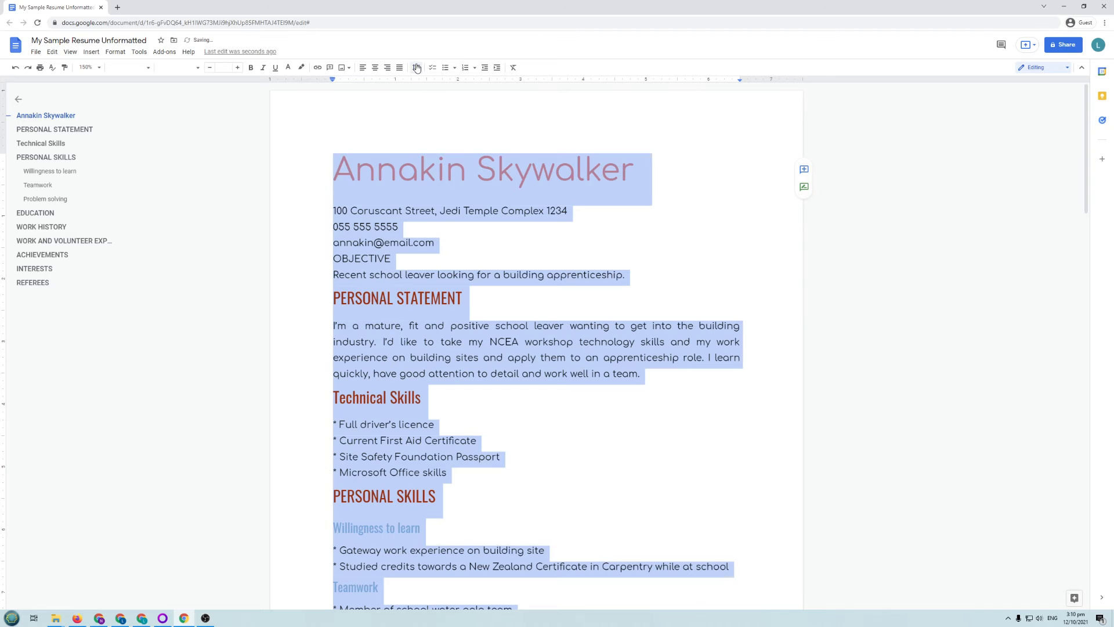
# Return the whole resume's line spacing to 1.15 and deselect the text.
pyautogui.click(416, 68)
pyautogui.click(435, 97)
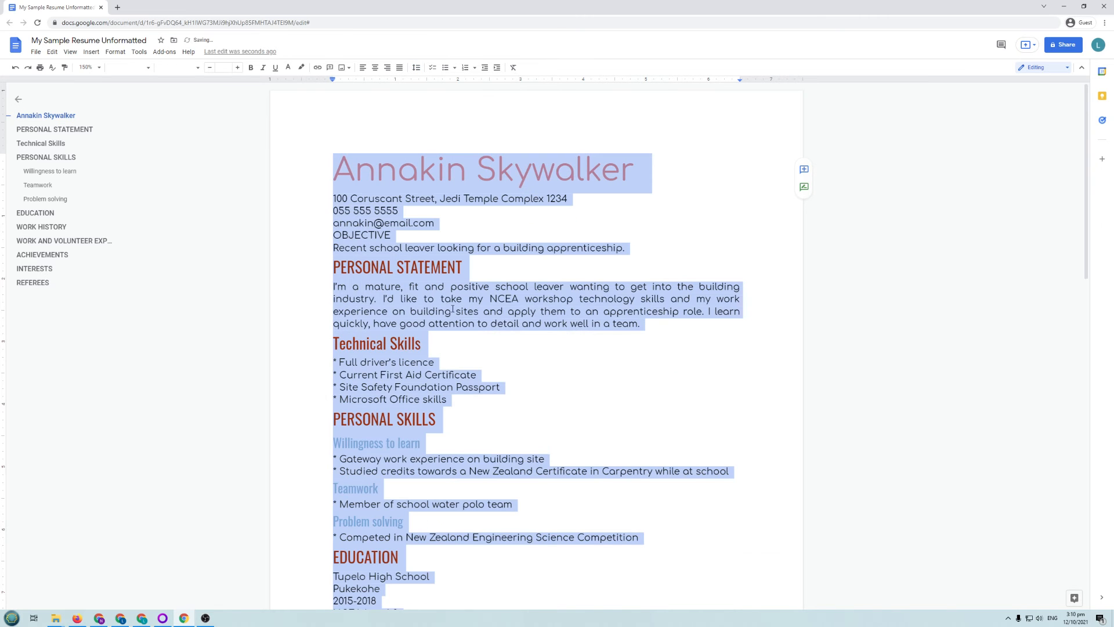
pyautogui.click(416, 68)
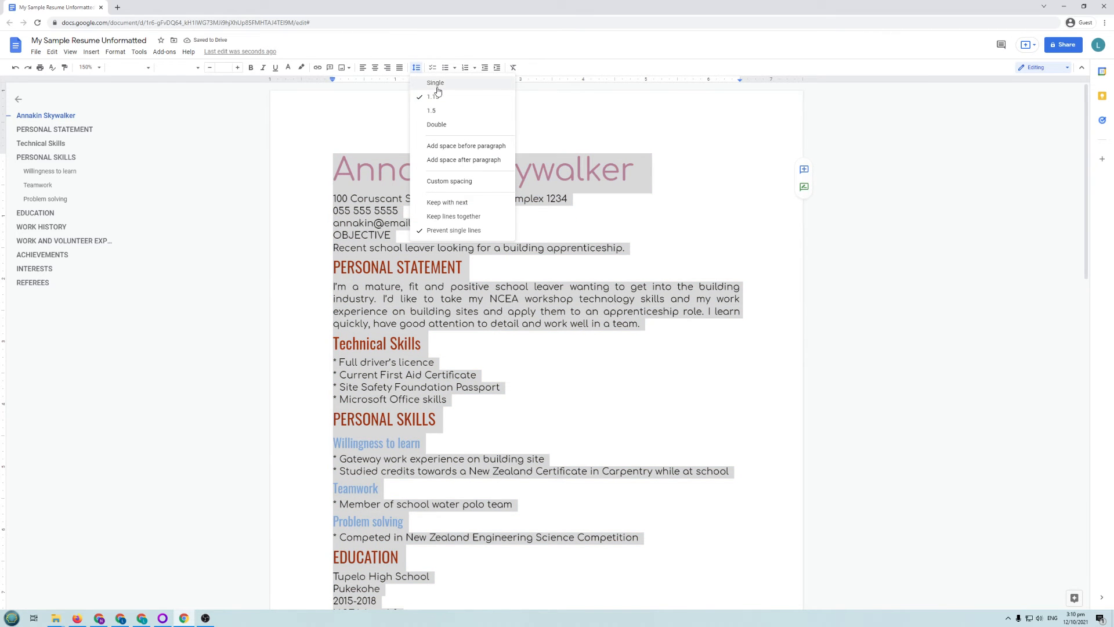
pyautogui.click(546, 392)
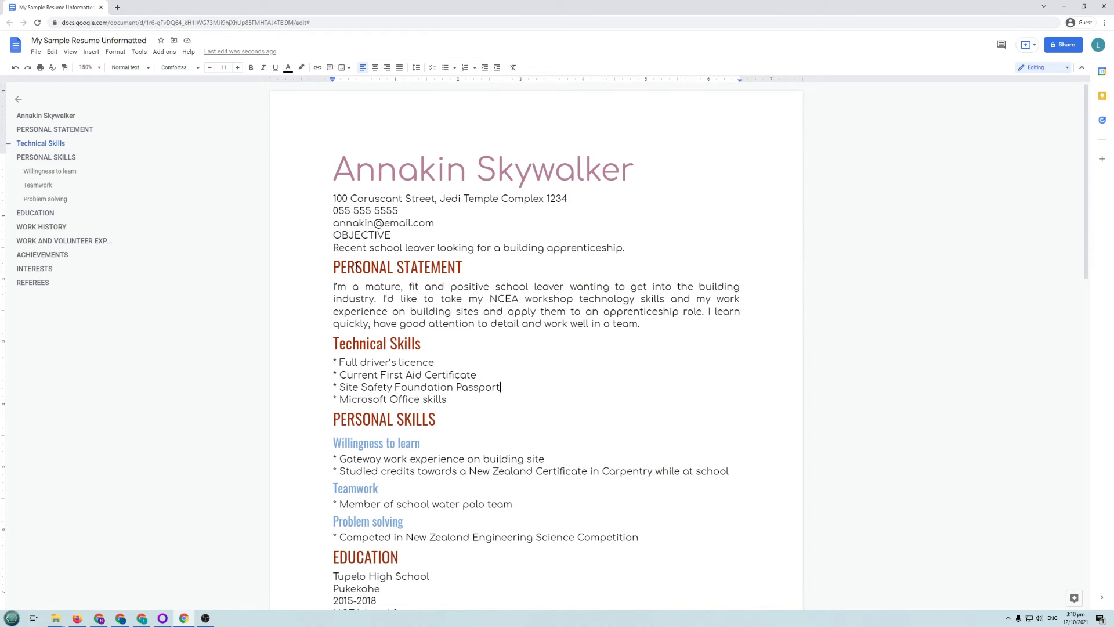
# Insert a blank line above each of the PERSONAL STATEMENT, Technical Skills and PERSONAL SKILLS headings.
pyautogui.click(632, 247)
pyautogui.press('Return')
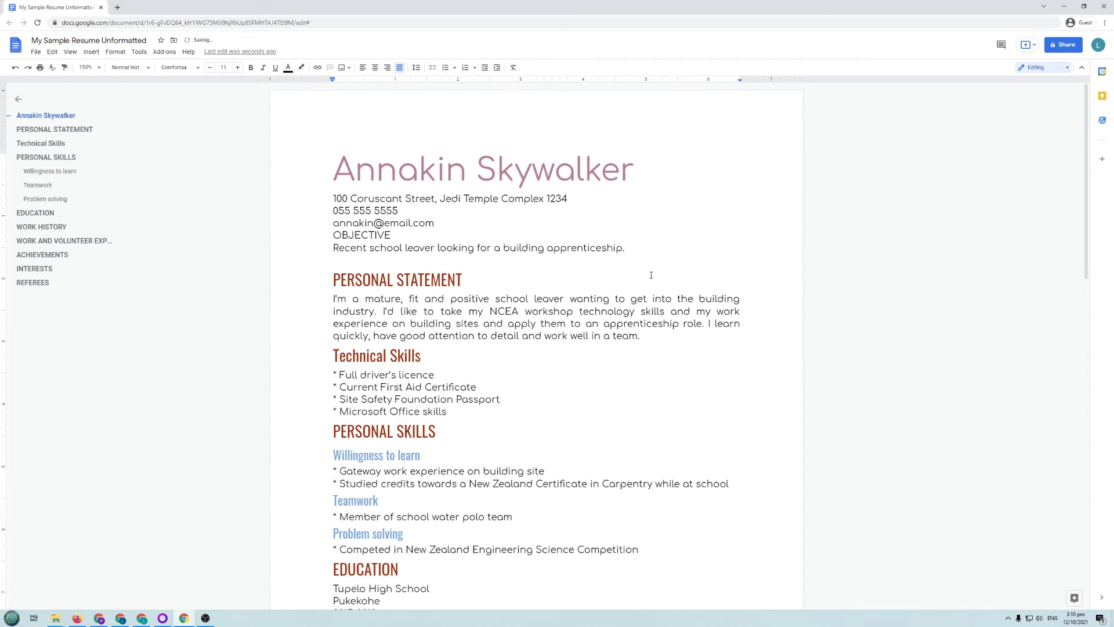
pyautogui.click(641, 339)
pyautogui.press('Return')
pyautogui.click(459, 424)
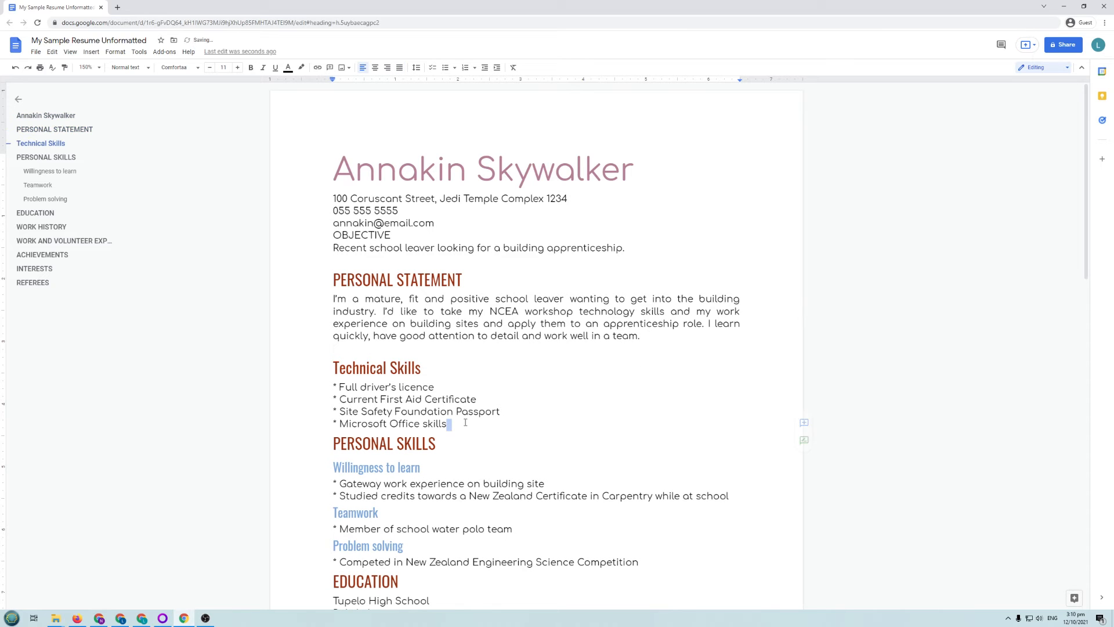
pyautogui.press('Return')
# Insert a blank line above each of the EDUCATION, WORK HISTORY and WORK AND VOLUNTEER EXPERIENCE headings.
pyautogui.scroll(-3, 516, 395)
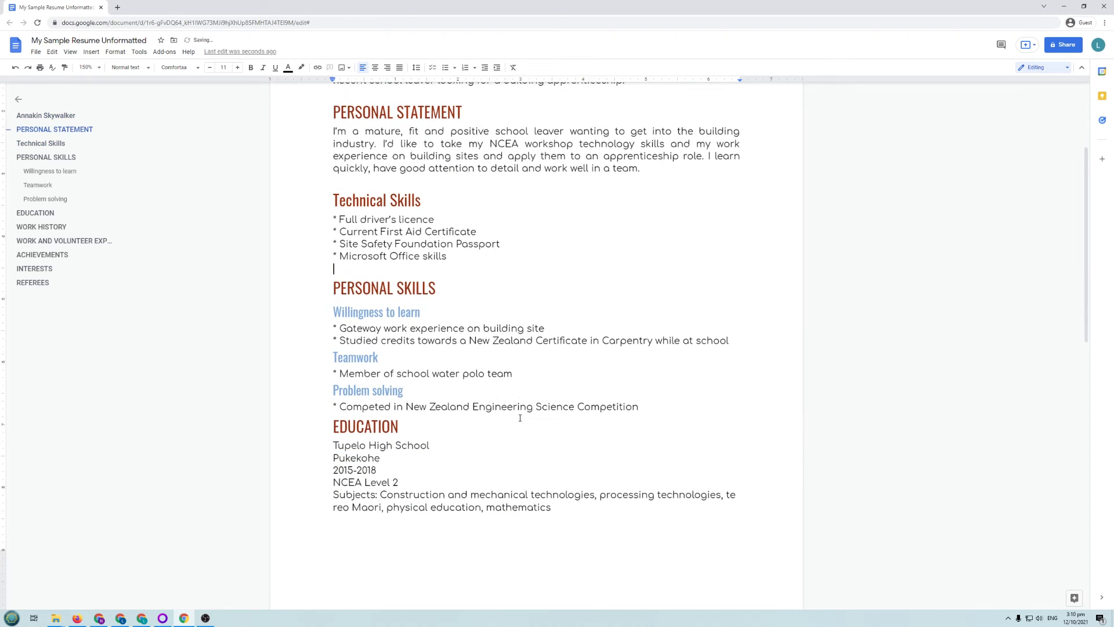
pyautogui.click(654, 399)
pyautogui.press('Return')
pyautogui.scroll(-6, 465, 441)
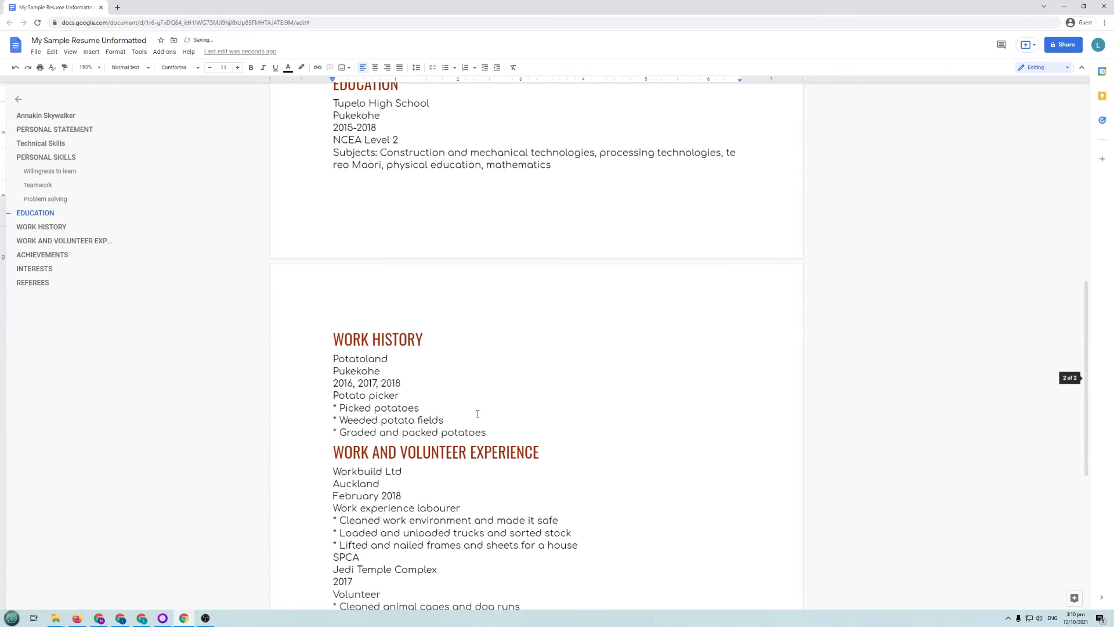
pyautogui.click(572, 166)
pyautogui.press('Return')
pyautogui.scroll(-2, 547, 388)
pyautogui.click(516, 352)
pyautogui.press('Return')
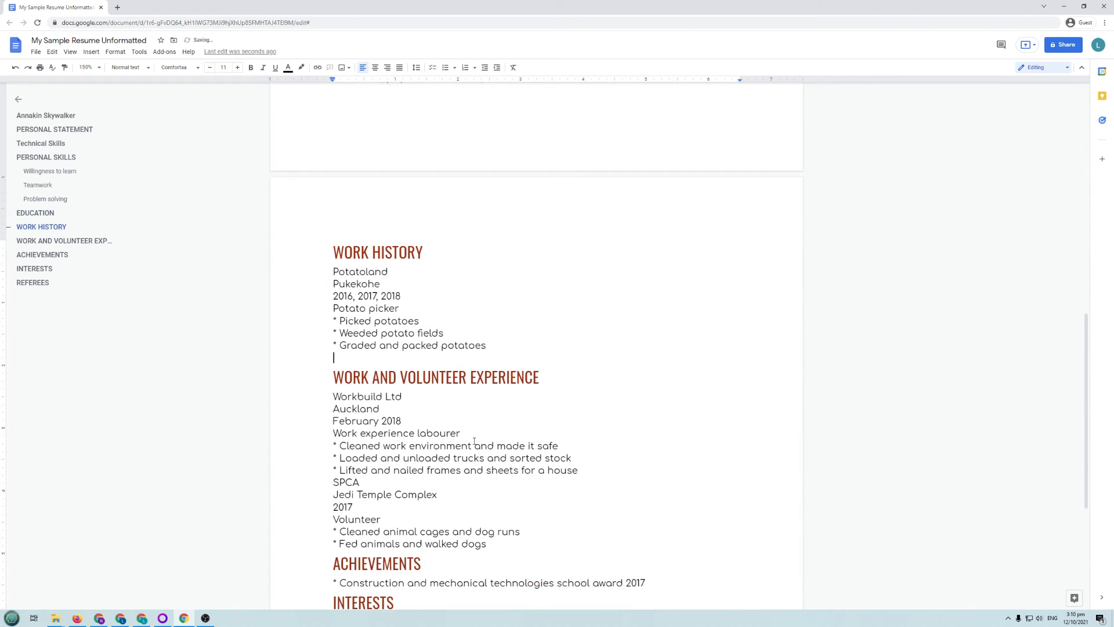
# Insert a blank line above each of the ACHIEVEMENTS, INTERESTS and REFEREES headings.
pyautogui.scroll(-3, 470, 441)
pyautogui.click(490, 417)
pyautogui.press('Return')
pyautogui.scroll(-2, 540, 388)
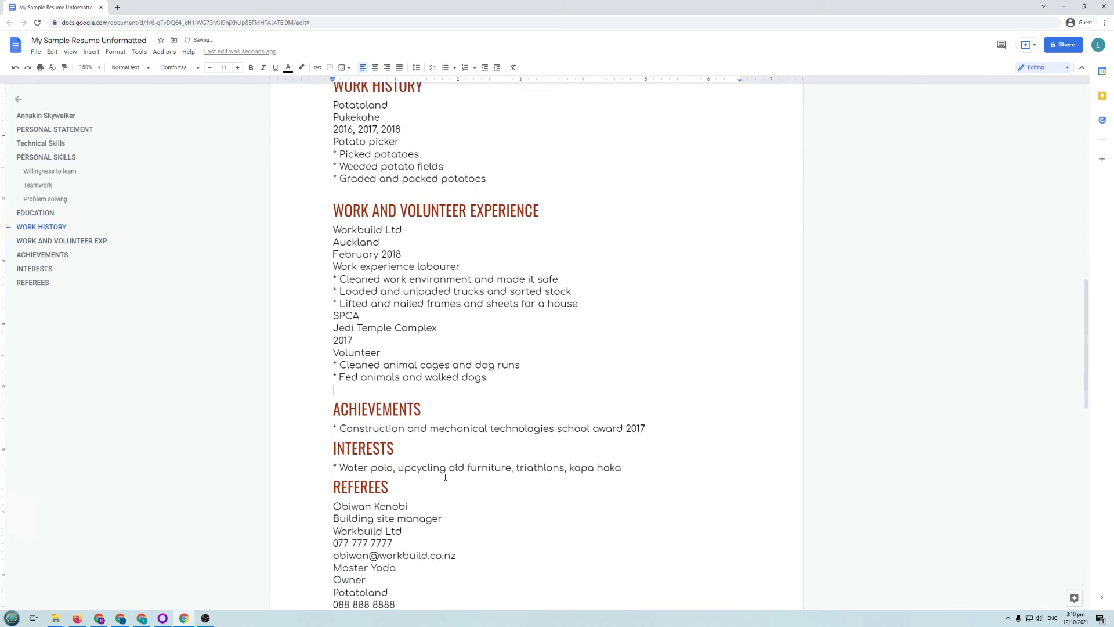
pyautogui.click(665, 380)
pyautogui.press('Return')
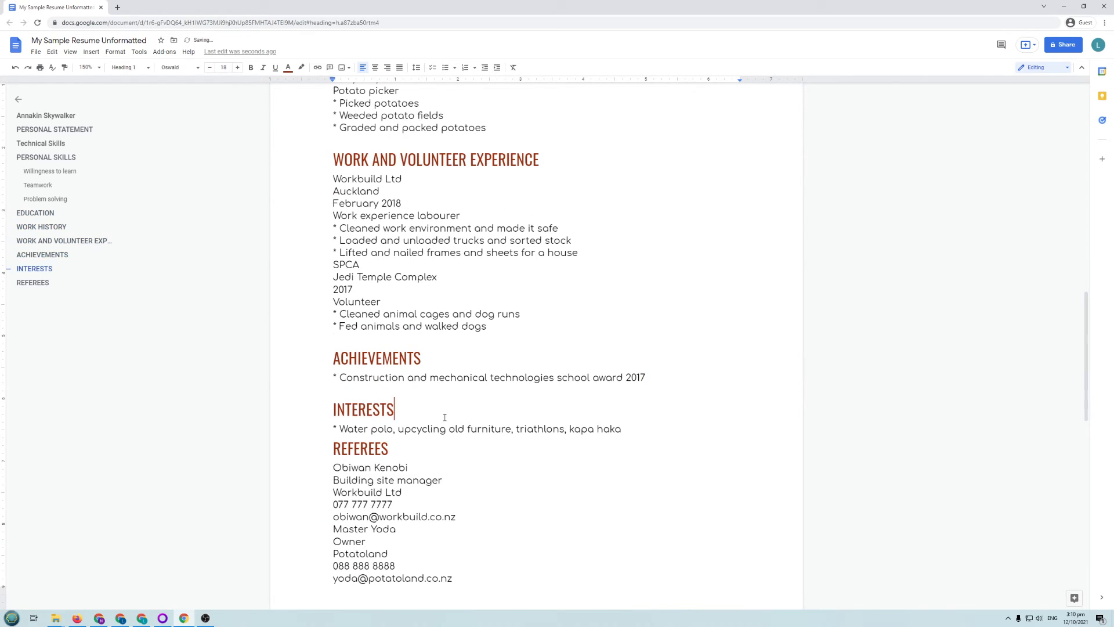
pyautogui.click(636, 430)
pyautogui.press('Return')
pyautogui.scroll(-4, 456, 469)
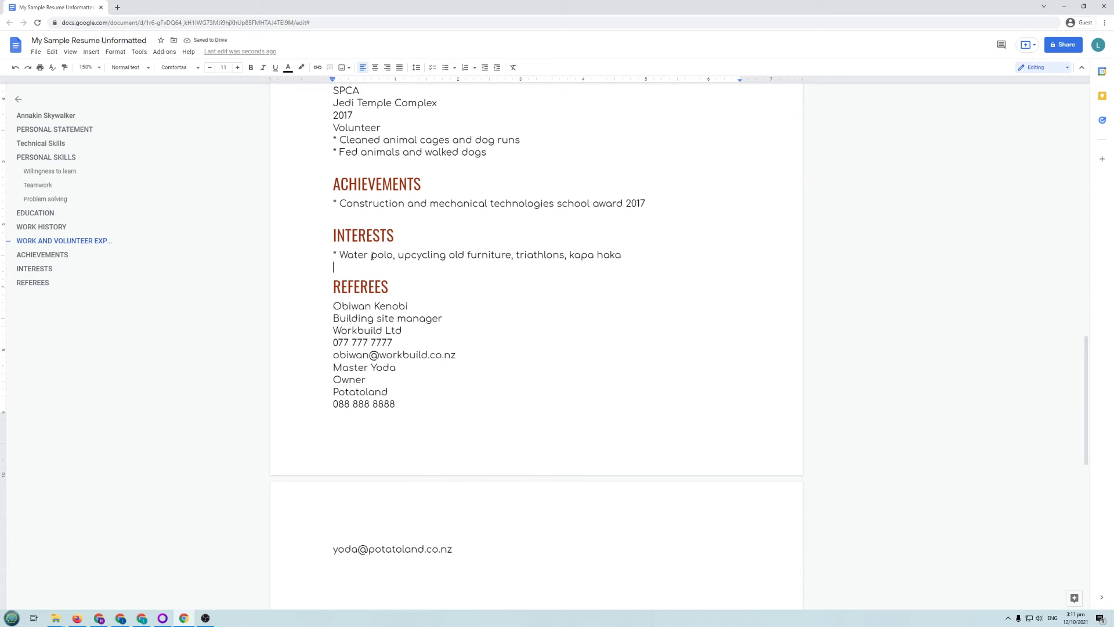
pyautogui.scroll(5, 437, 292)
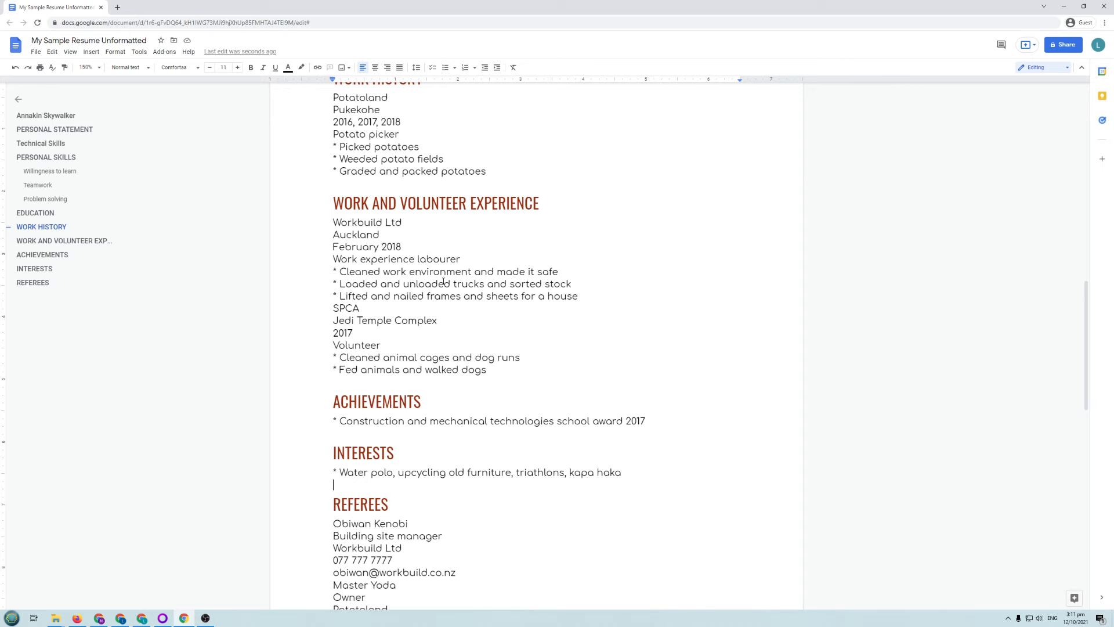
pyautogui.press('Return')
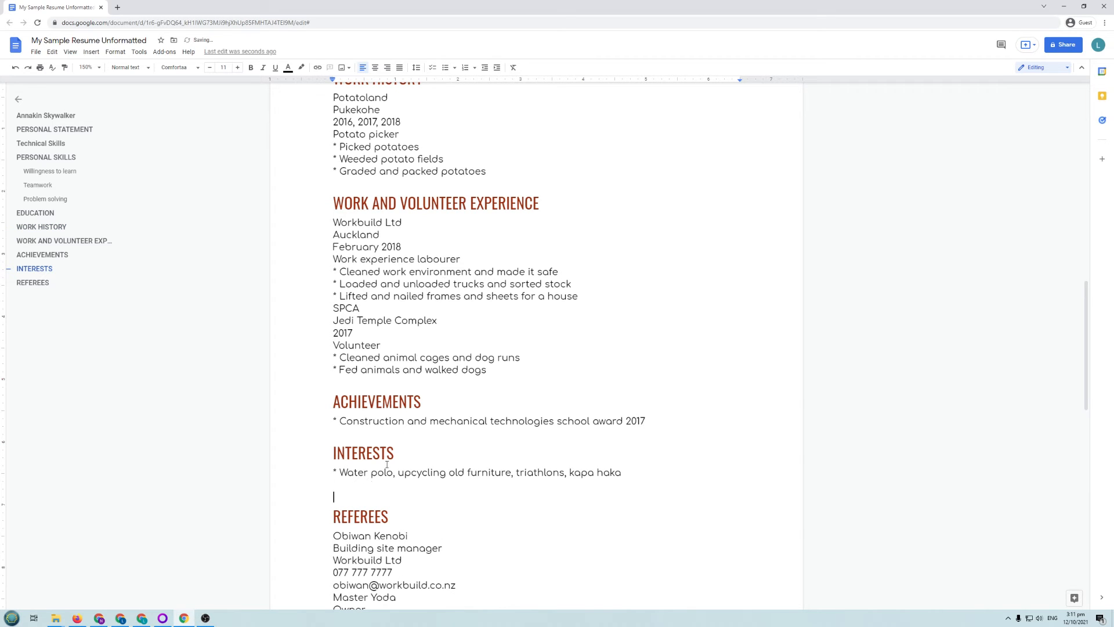
pyautogui.press('BackSpace')
# Remove the blank lines above the REFEREES, INTERESTS and ACHIEVEMENTS headings.
pyautogui.press('BackSpace')
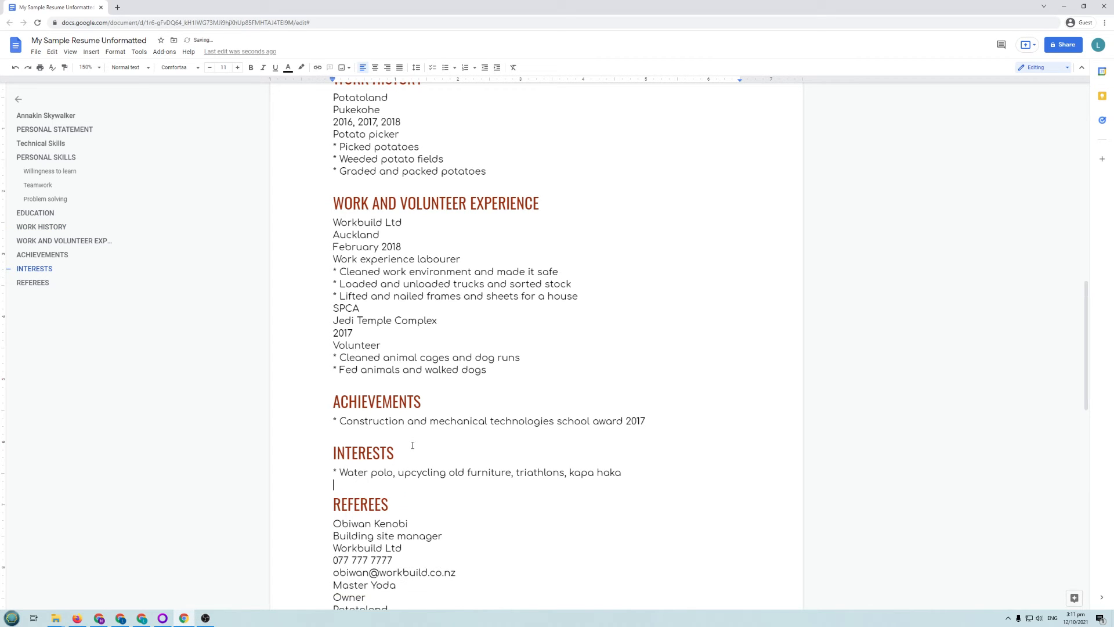
pyautogui.click(387, 438)
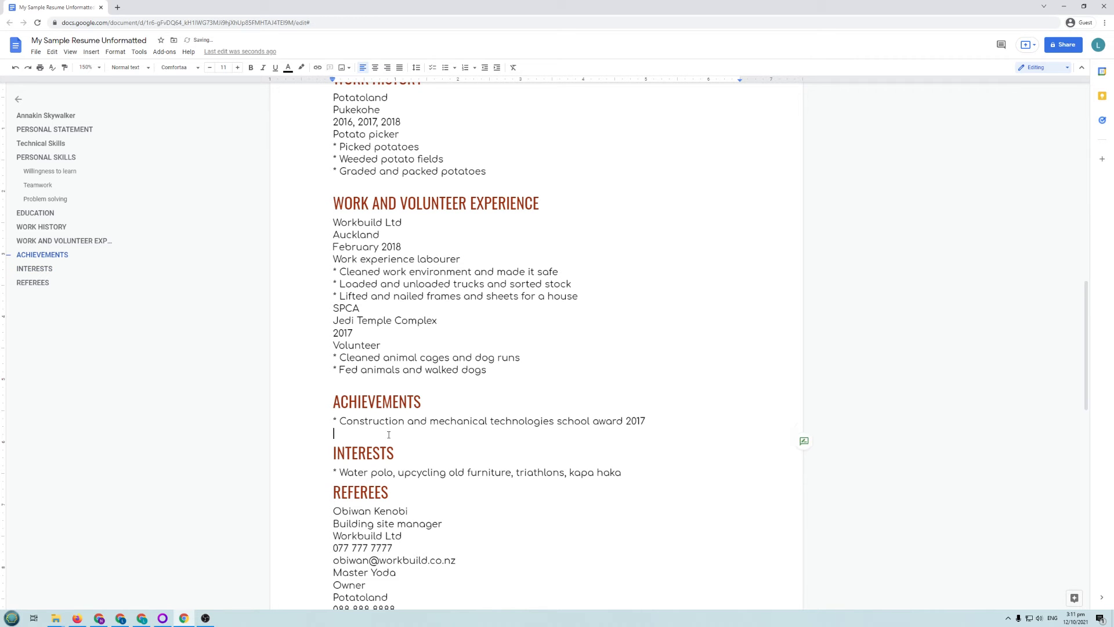
pyautogui.press('BackSpace')
pyautogui.click(372, 381)
pyautogui.press('BackSpace')
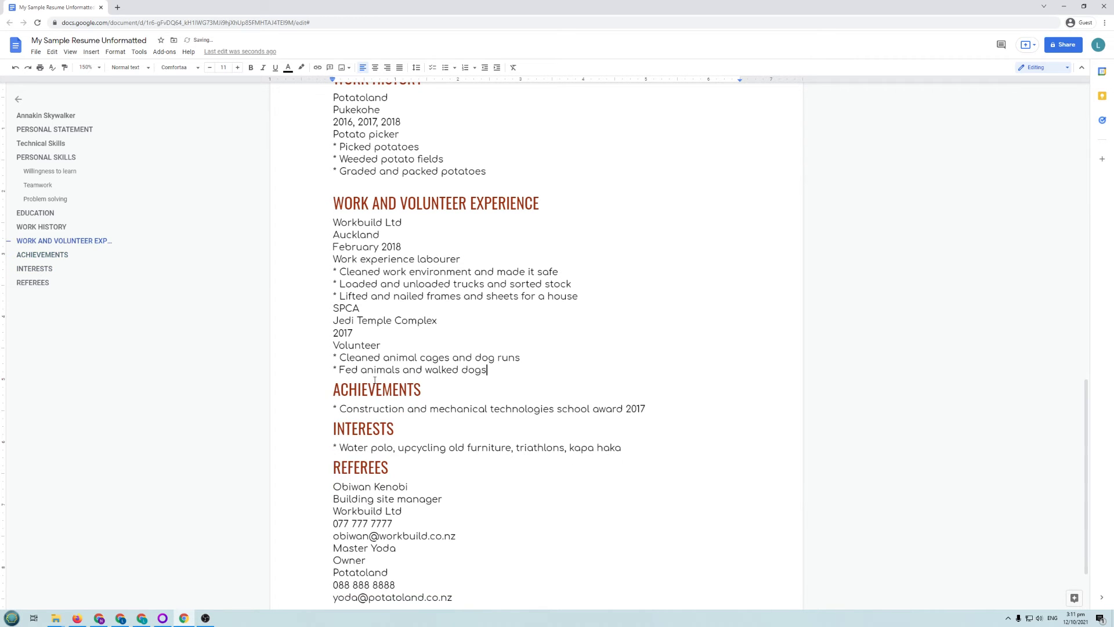
# Remove the blank lines above the WORK AND VOLUNTEER EXPERIENCE and EDUCATION headings.
pyautogui.scroll(2, 380, 349)
pyautogui.click(389, 313)
pyautogui.press('BackSpace')
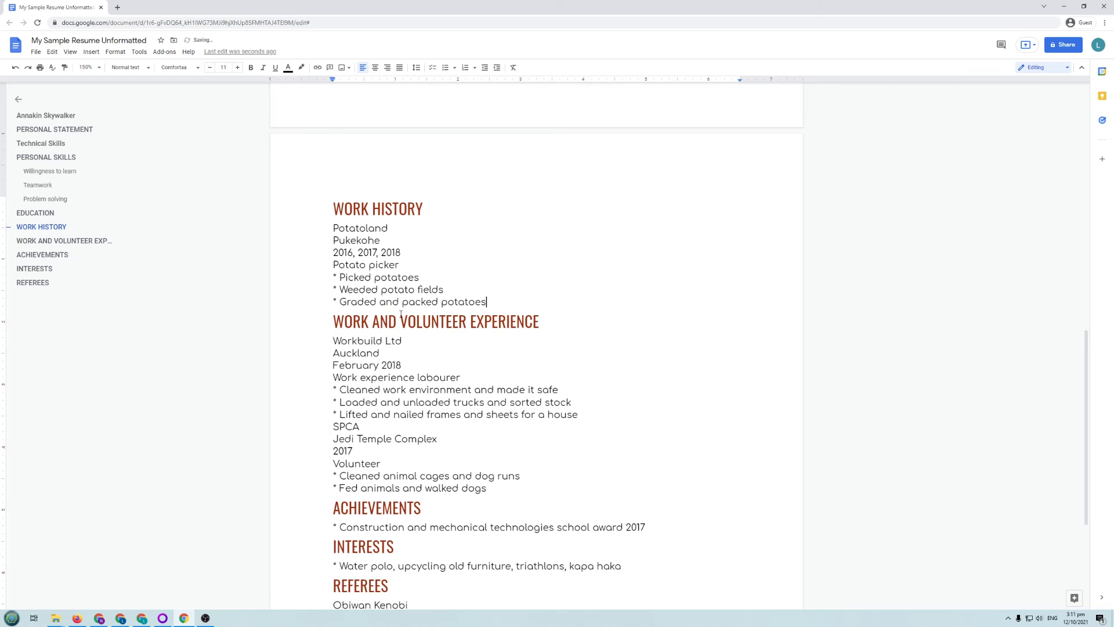
pyautogui.scroll(5, 453, 288)
pyautogui.scroll(2, 426, 295)
pyautogui.click(365, 326)
pyautogui.press('BackSpace')
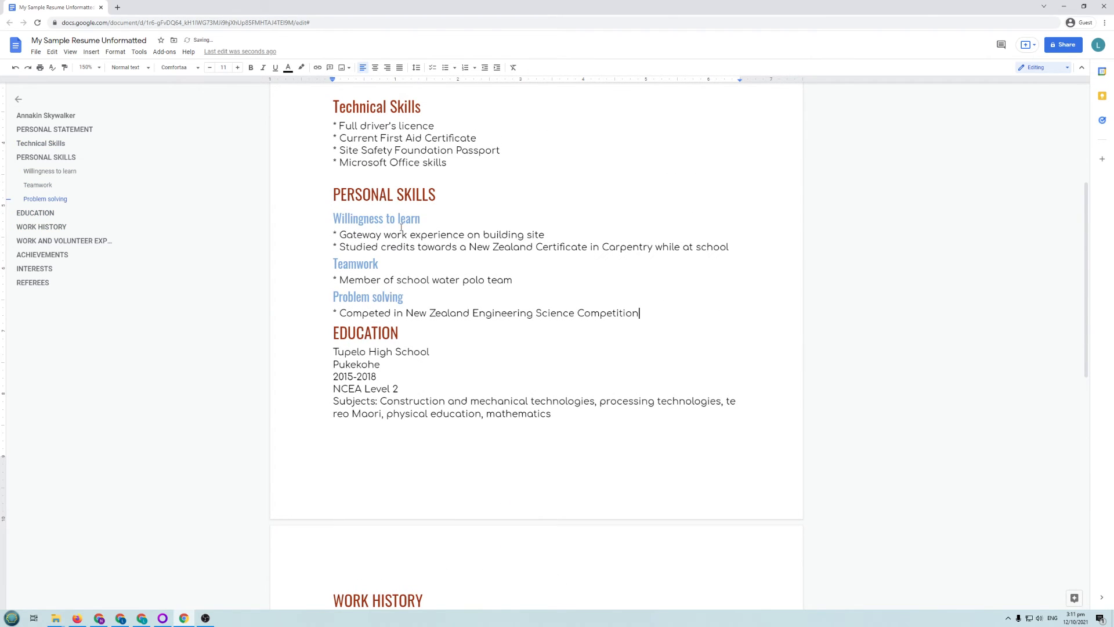
# Remove the blank lines above the PERSONAL SKILLS and Technical Skills headings.
pyautogui.scroll(2, 401, 227)
pyautogui.click(375, 260)
pyautogui.press('BackSpace')
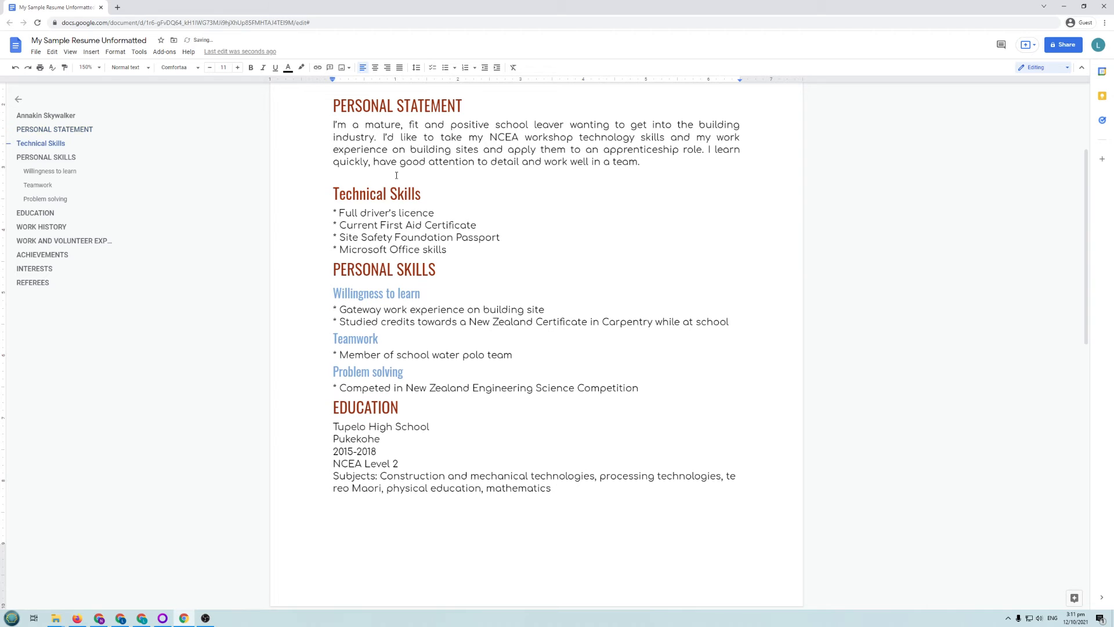
pyautogui.click(397, 175)
pyautogui.press('BackSpace')
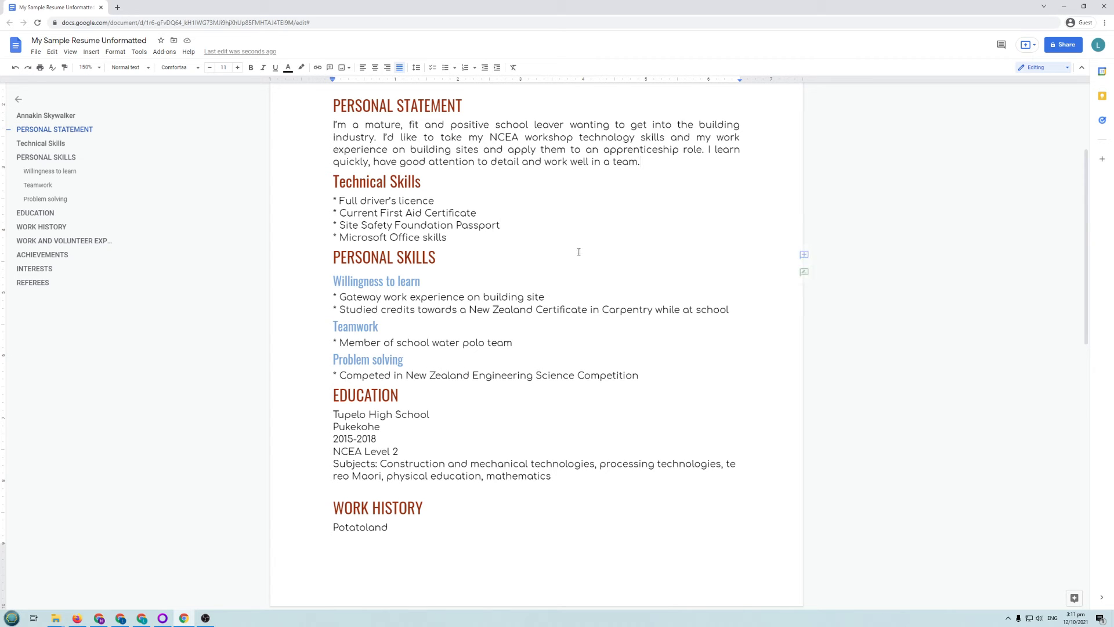
pyautogui.click(532, 393)
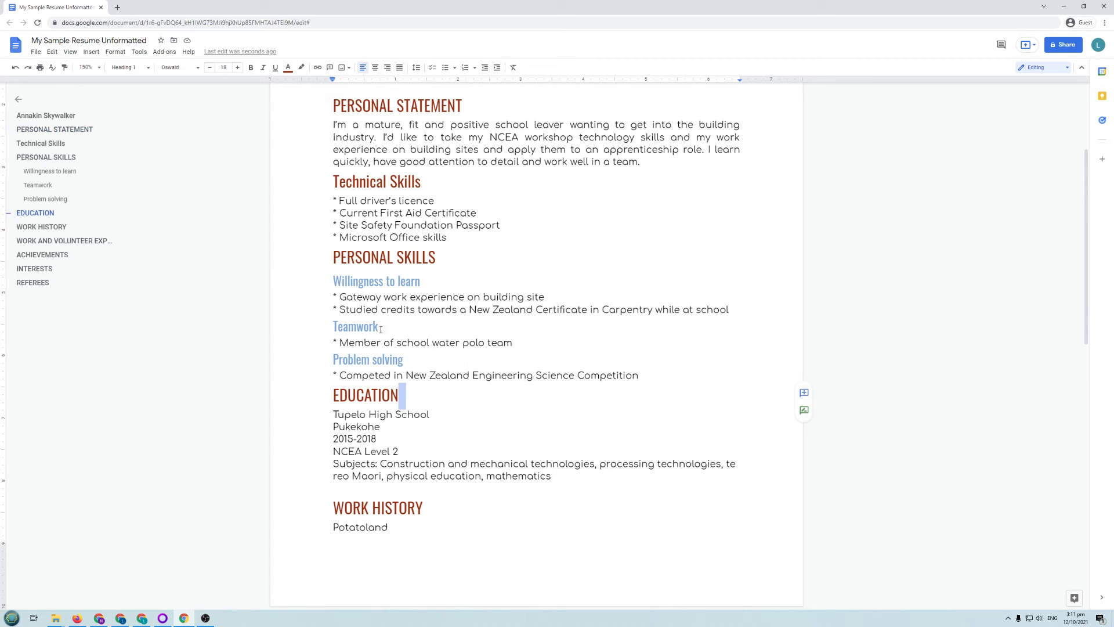
pyautogui.moveTo(340, 344); pyautogui.dragTo(409, 361)
pyautogui.click(549, 342)
pyautogui.scroll(3, 506, 293)
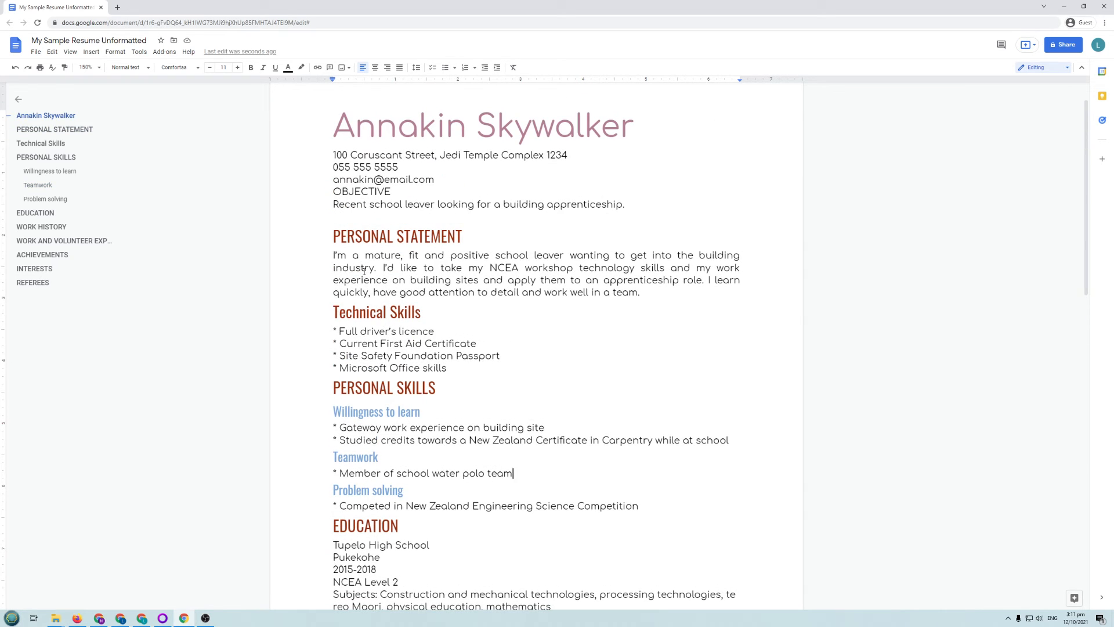
pyautogui.moveTo(333, 254); pyautogui.dragTo(644, 294)
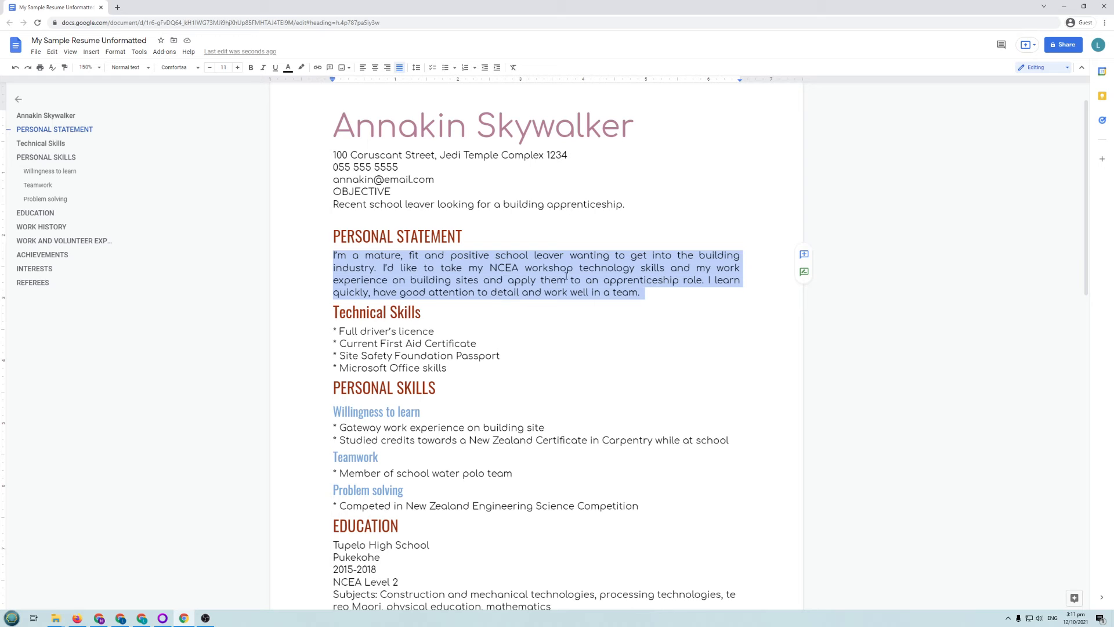
pyautogui.click(653, 297)
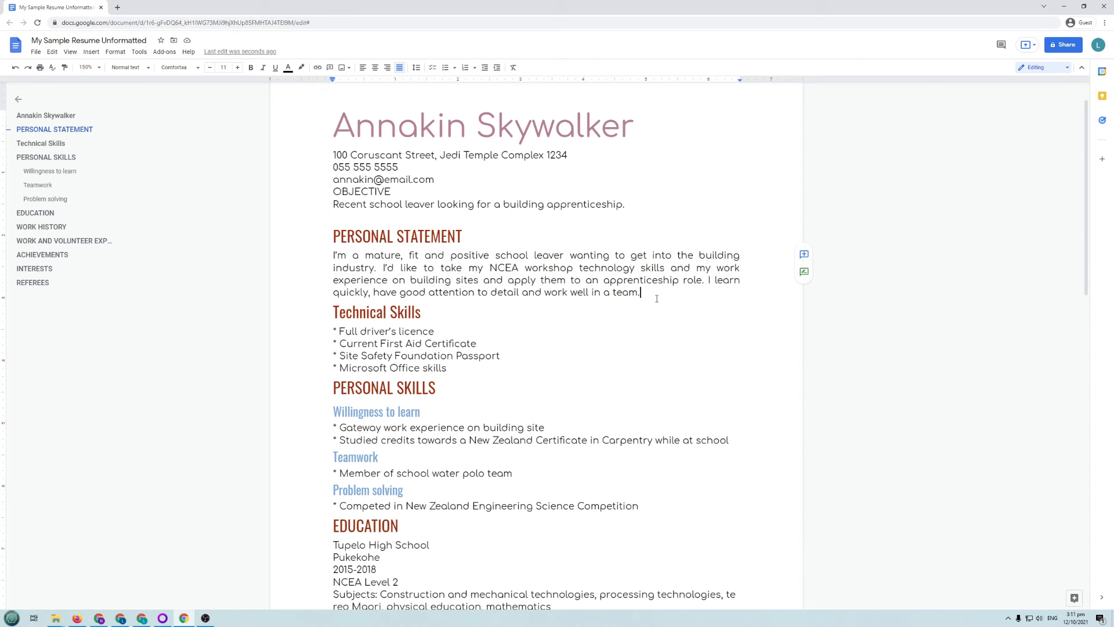
pyautogui.press('Return')
pyautogui.press('BackSpace')
# Add space before the paragraph under PERSONAL STATEMENT.
pyautogui.moveTo(320, 255); pyautogui.dragTo(655, 290)
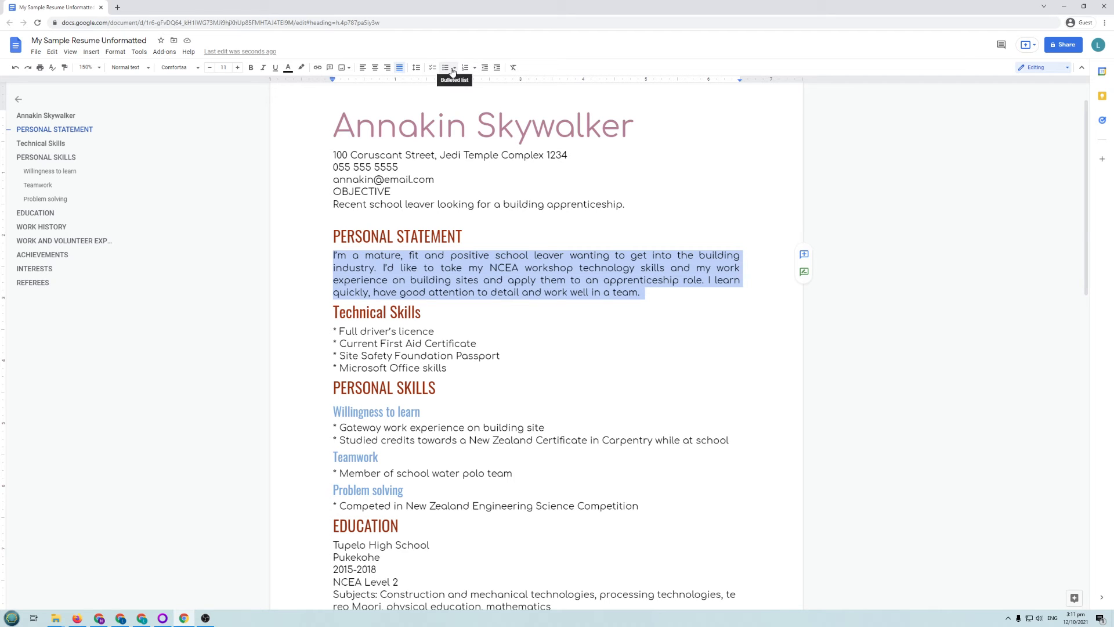
pyautogui.click(417, 69)
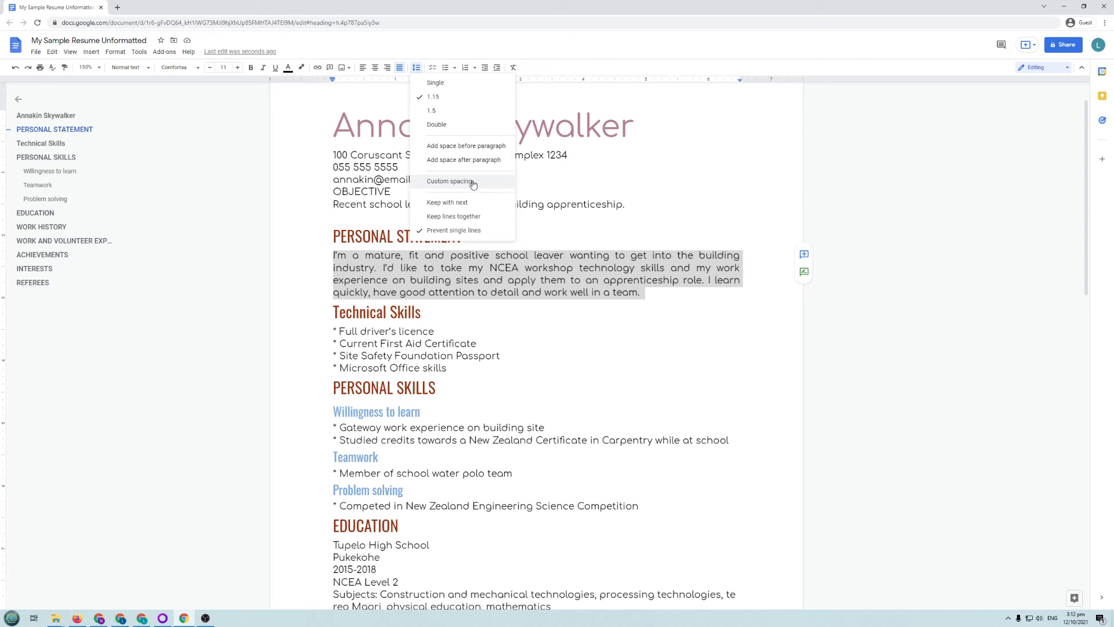
pyautogui.click(462, 148)
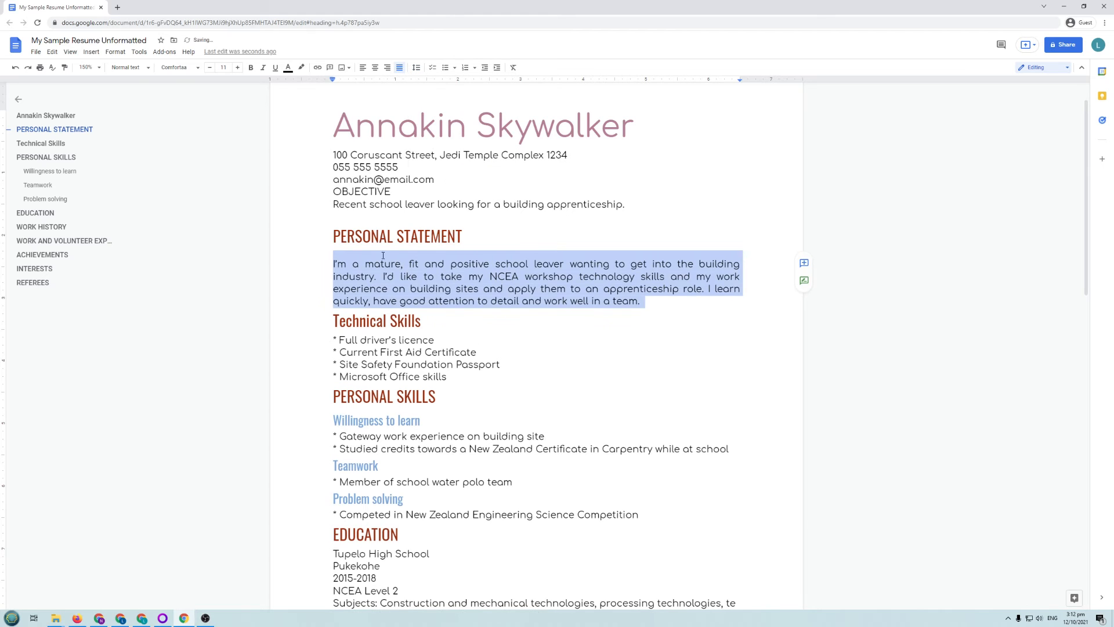
# Remove the space before the paragraph under PERSONAL STATEMENT.
pyautogui.click(348, 264)
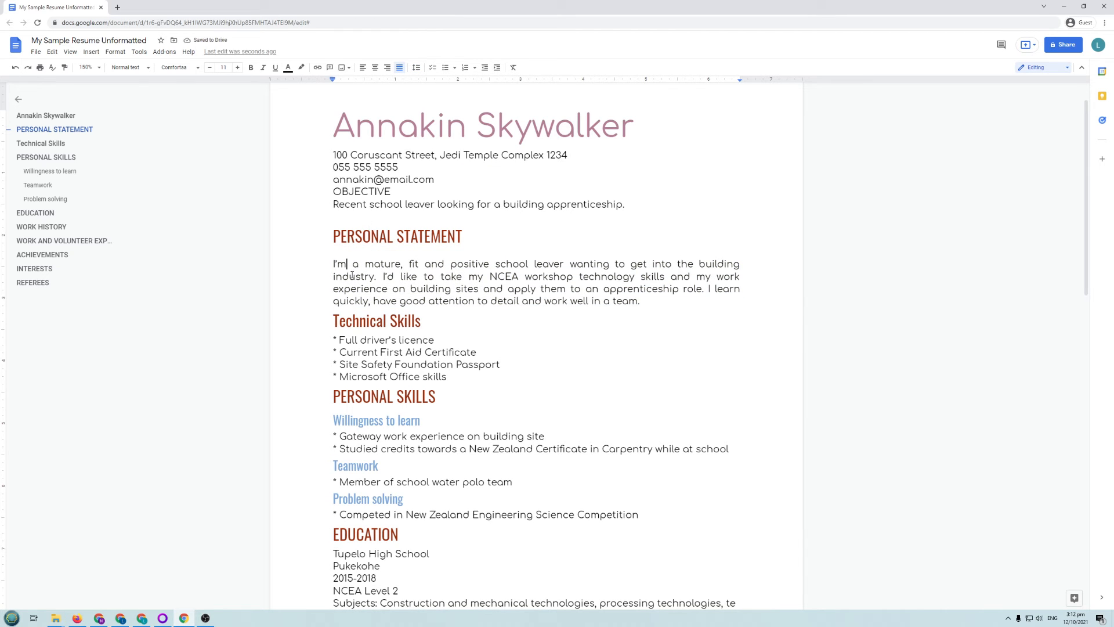
pyautogui.moveTo(331, 261); pyautogui.dragTo(631, 295)
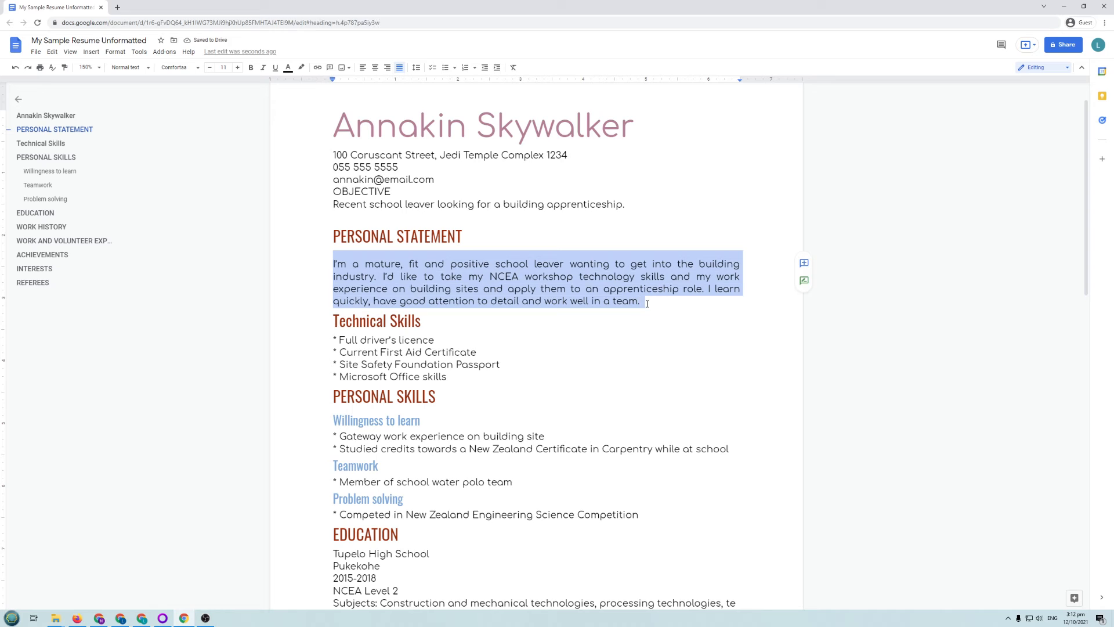
pyautogui.click(363, 254)
pyautogui.moveTo(325, 261); pyautogui.dragTo(646, 302)
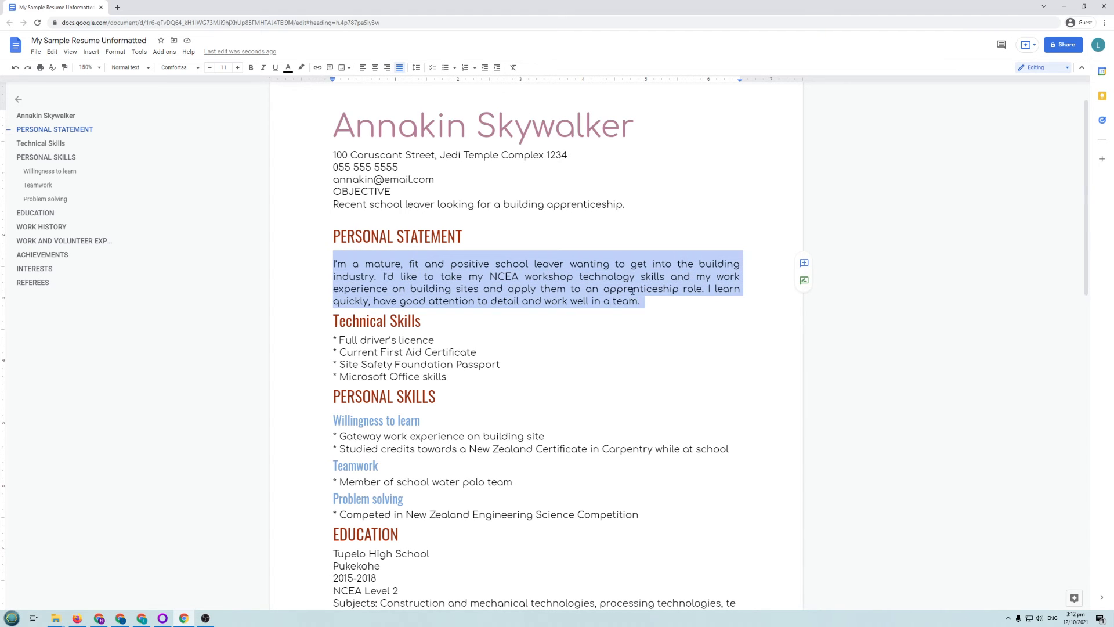
pyautogui.click(416, 67)
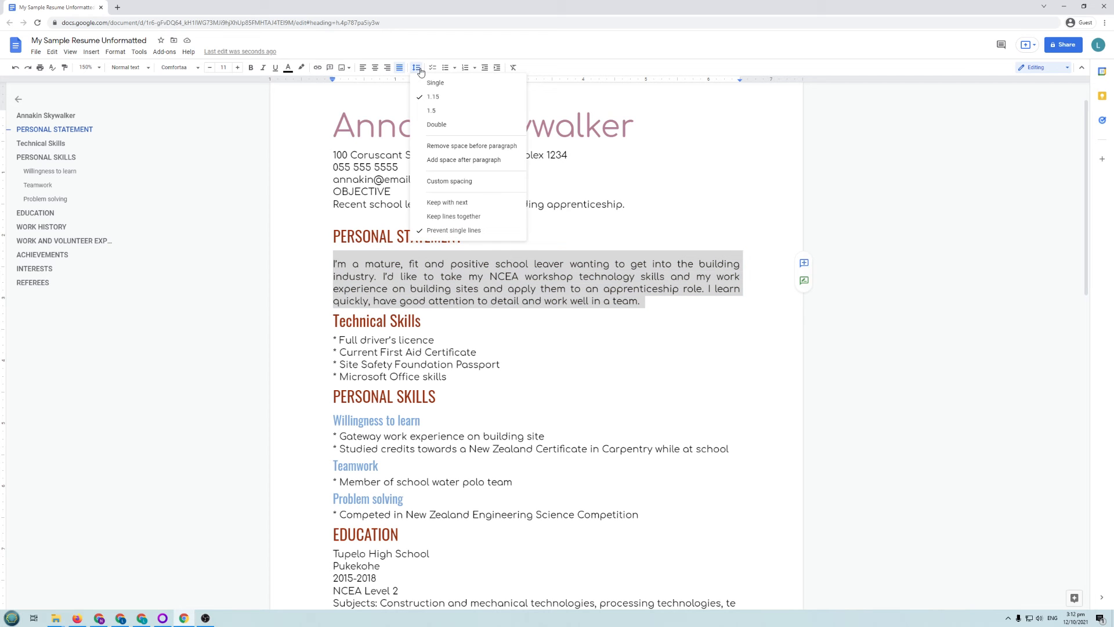
pyautogui.click(484, 146)
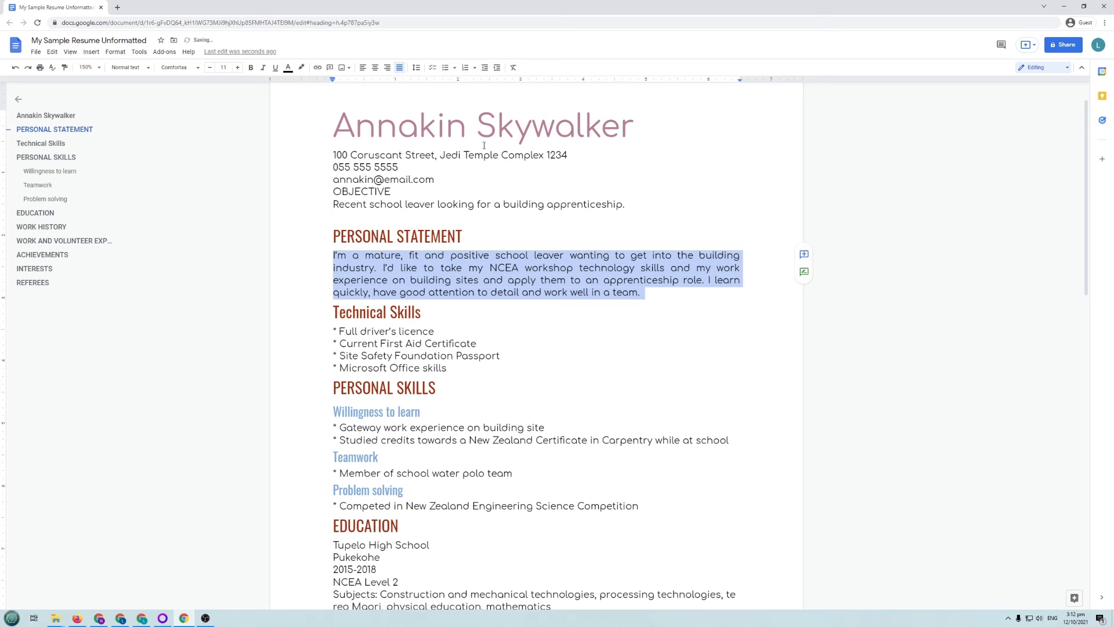
# Add space after the paragraph under PERSONAL STATEMENT.
pyautogui.click(416, 67)
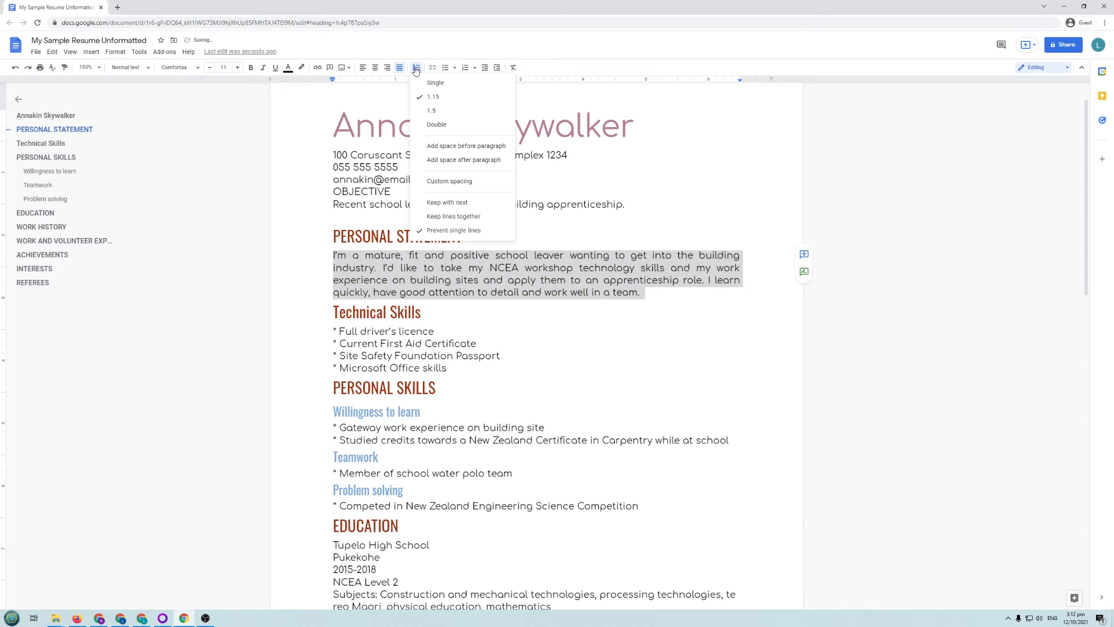
pyautogui.click(454, 161)
pyautogui.click(414, 300)
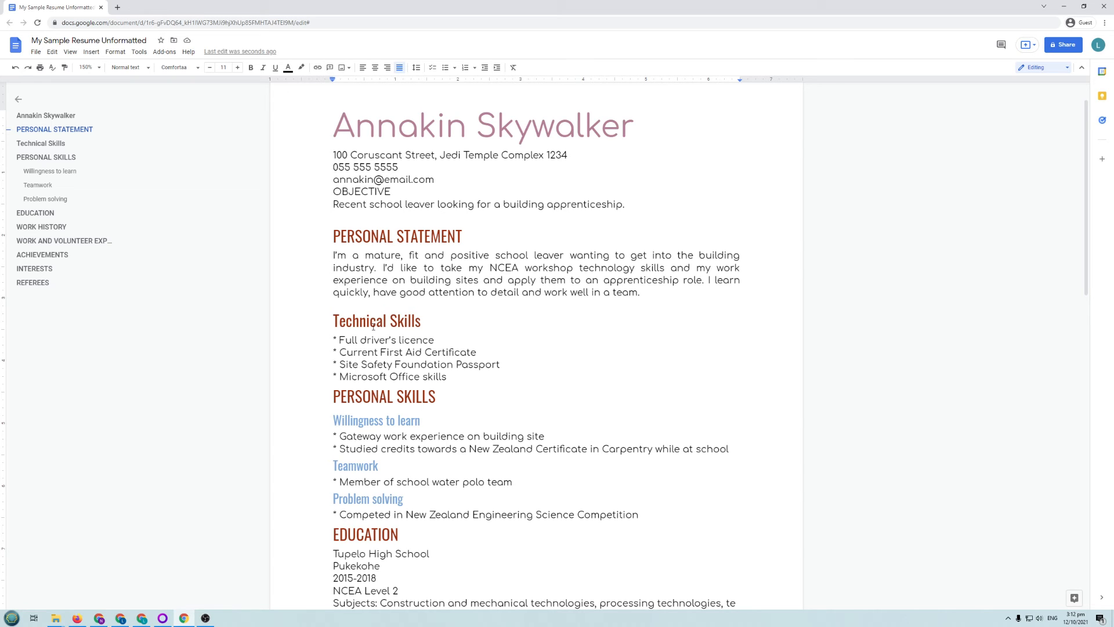
# Apply custom spacing of 4 pt before and 15 pt after the paragraph under PERSONAL STATEMENT.
pyautogui.moveTo(335, 256); pyautogui.dragTo(667, 301)
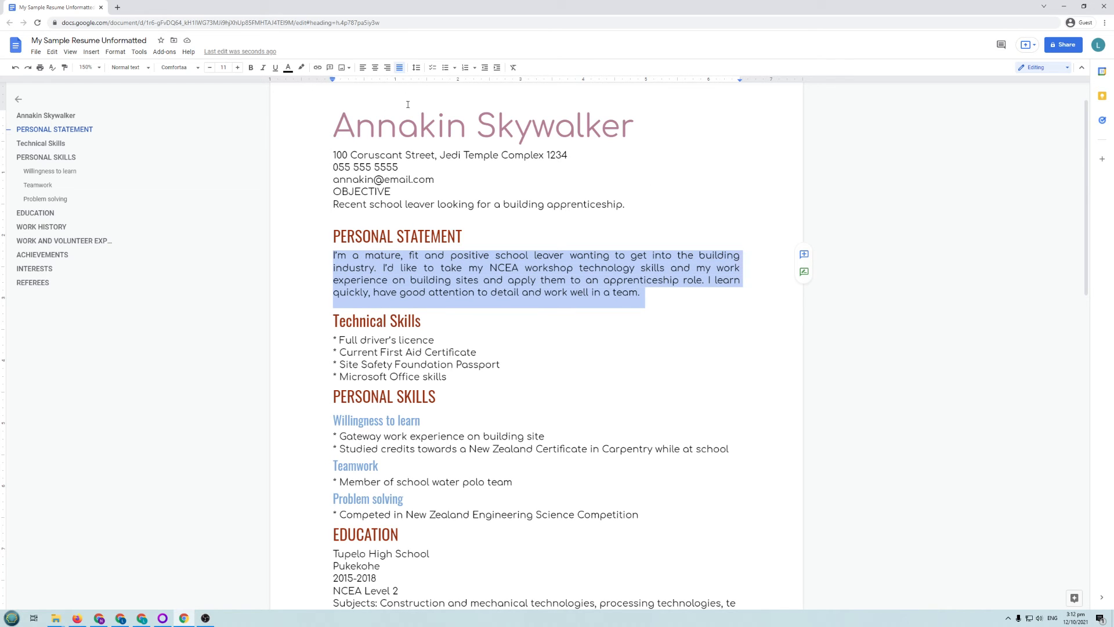
pyautogui.click(417, 68)
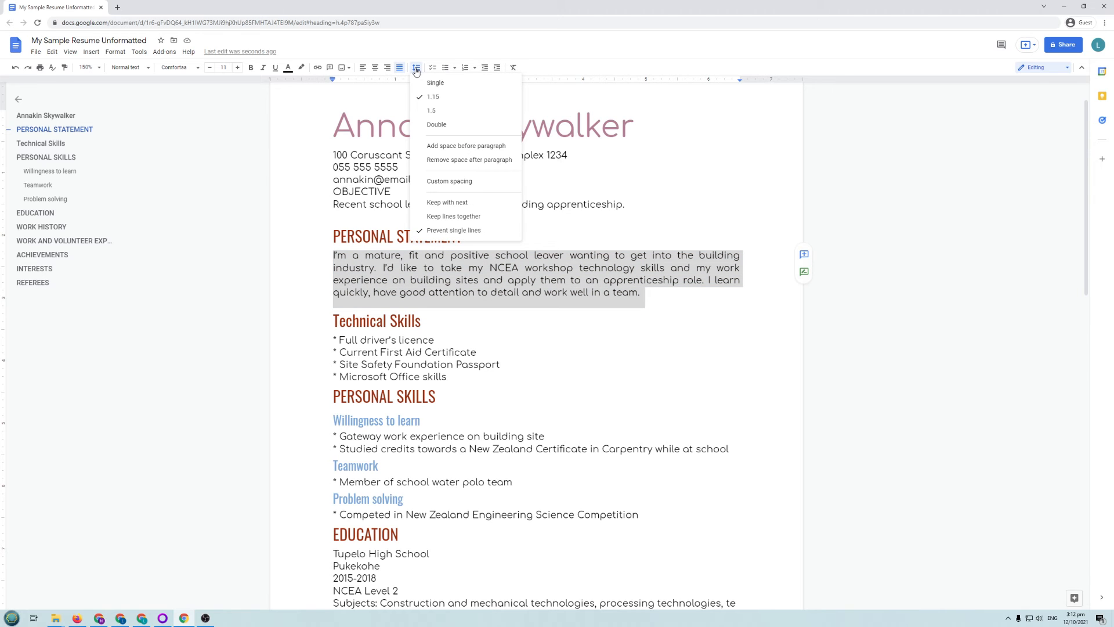
pyautogui.click(445, 182)
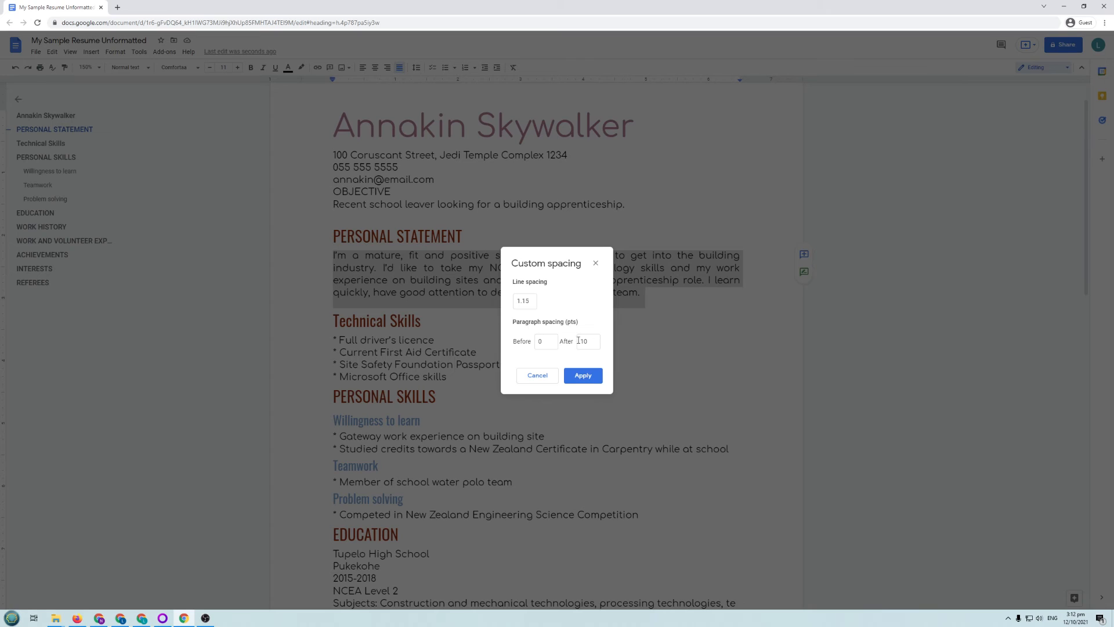
pyautogui.click(530, 343)
pyautogui.write('1')
pyautogui.write('15')
pyautogui.click(582, 376)
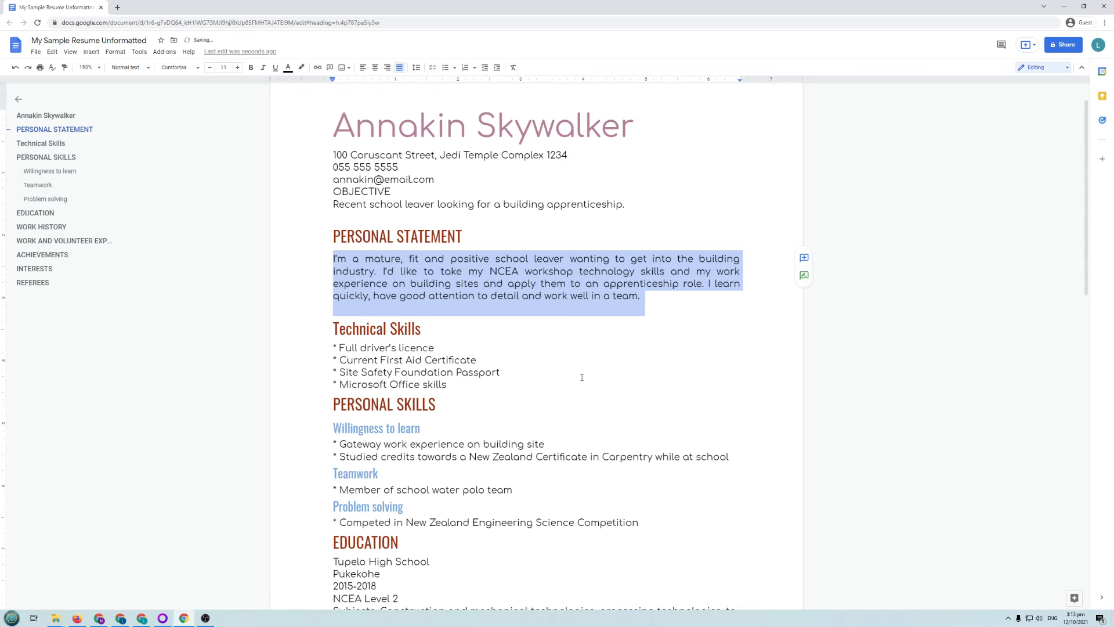
pyautogui.click(547, 371)
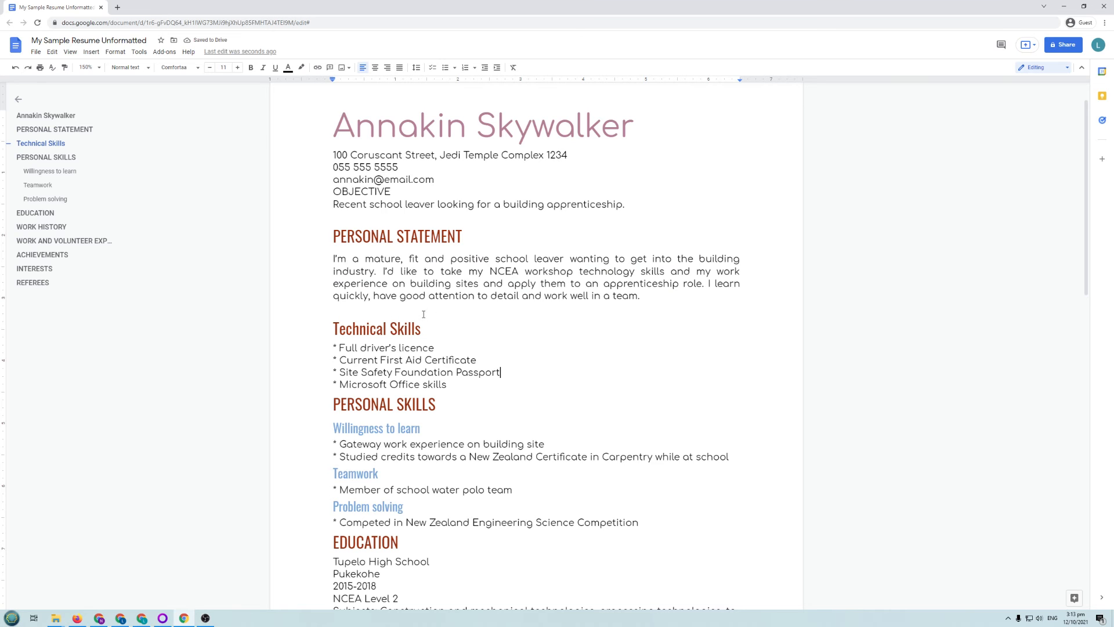
# Set the custom spacing after the paragraph under PERSONAL STATEMENT to 25 pt.
pyautogui.tripleClick(330, 255)
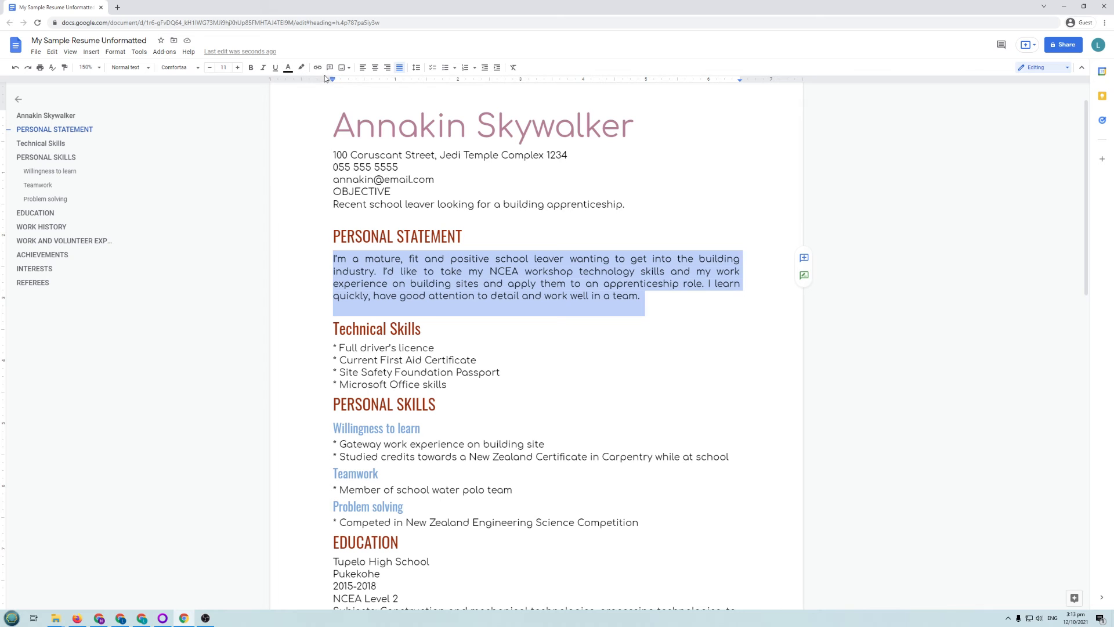
pyautogui.click(416, 67)
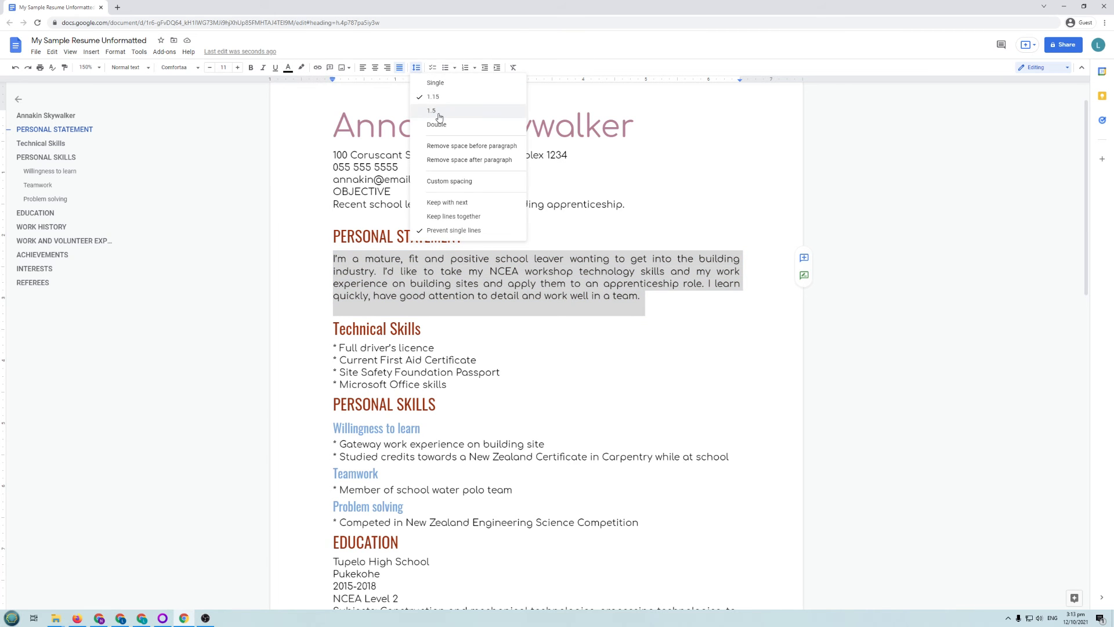
pyautogui.click(459, 183)
pyautogui.moveTo(594, 342); pyautogui.dragTo(571, 341)
pyautogui.write('25')
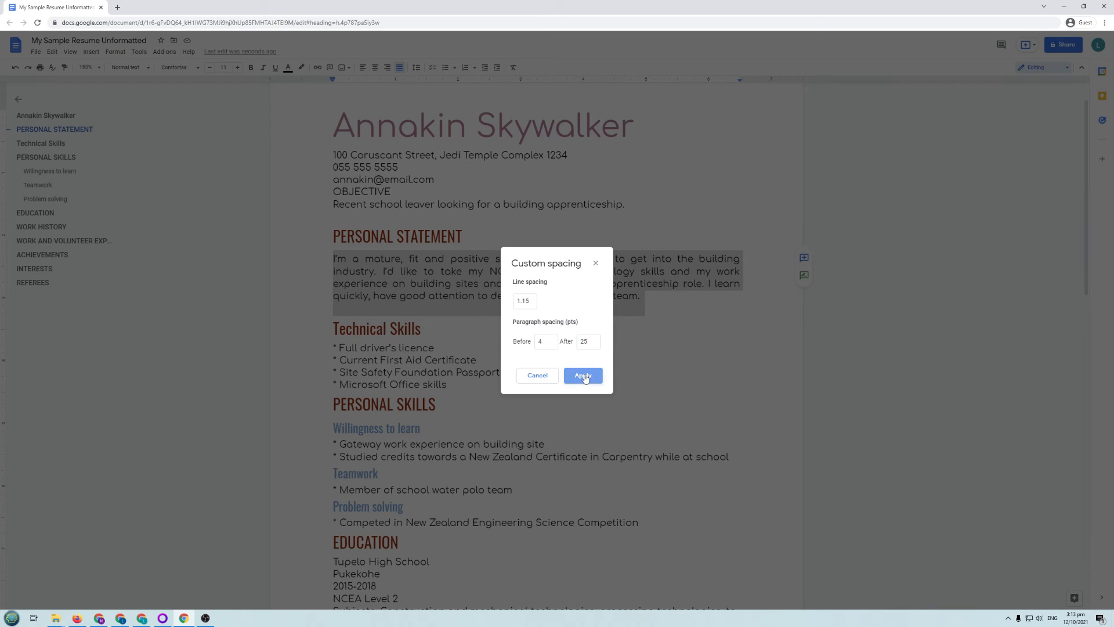
pyautogui.click(583, 375)
pyautogui.click(502, 380)
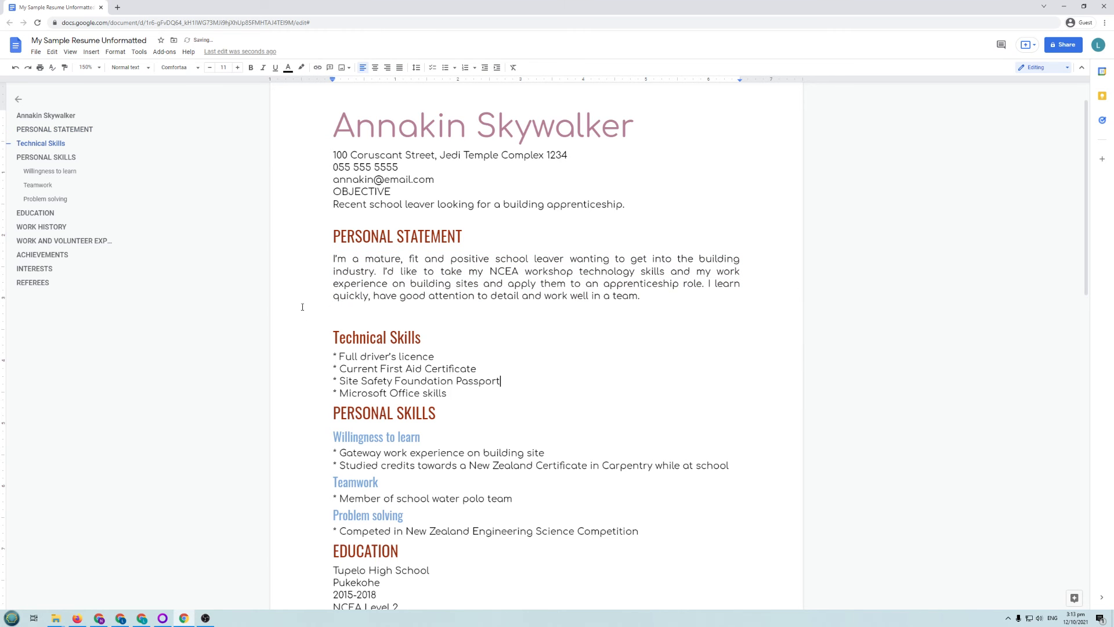
# Update the Heading 3 style to match the paragraph under PERSONAL STATEMENT.
pyautogui.moveTo(329, 256); pyautogui.dragTo(656, 313)
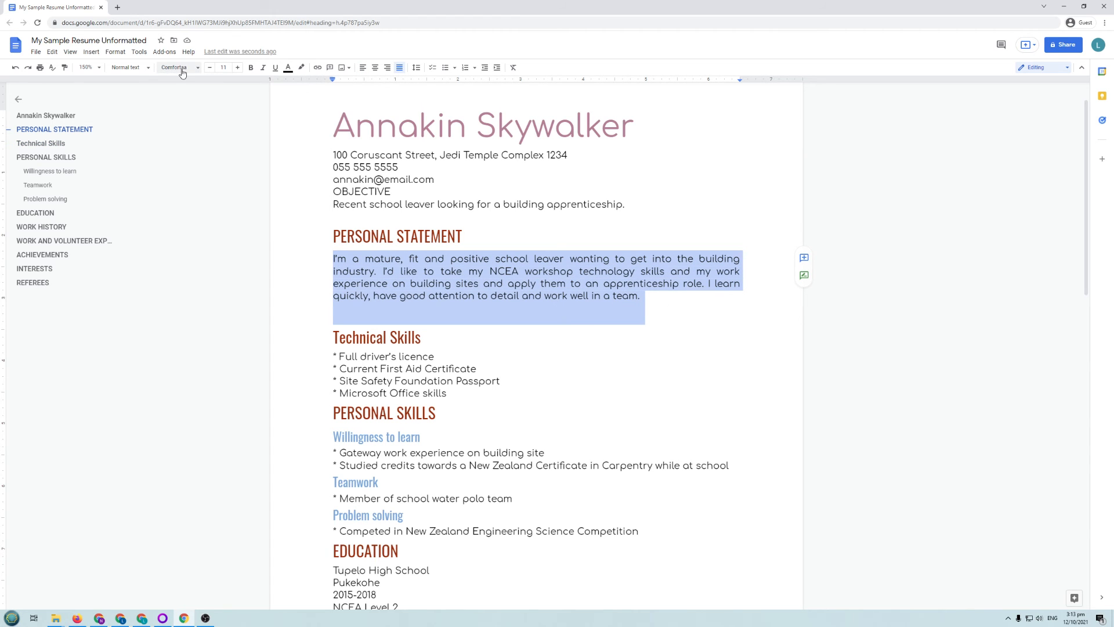
pyautogui.click(143, 71)
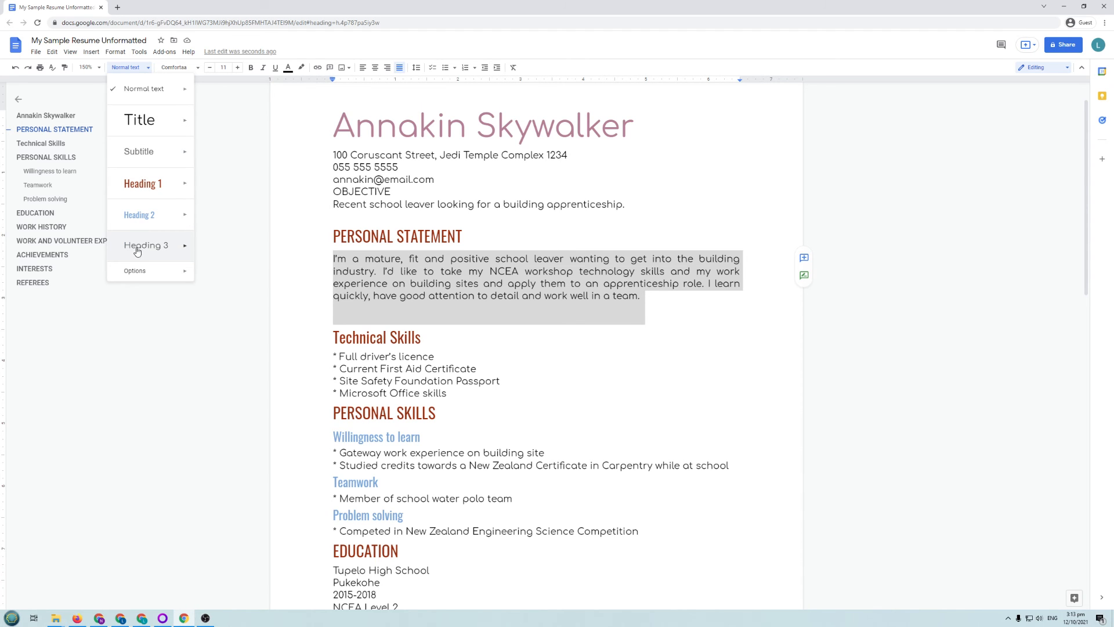
pyautogui.moveTo(146, 251)
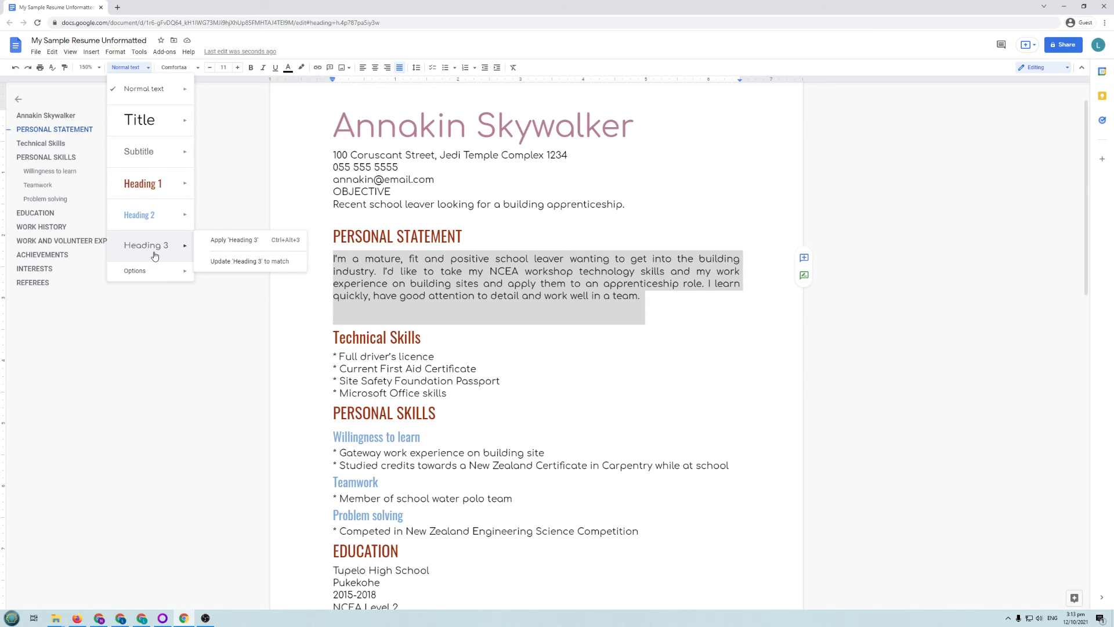
pyautogui.moveTo(158, 277)
pyautogui.click(226, 262)
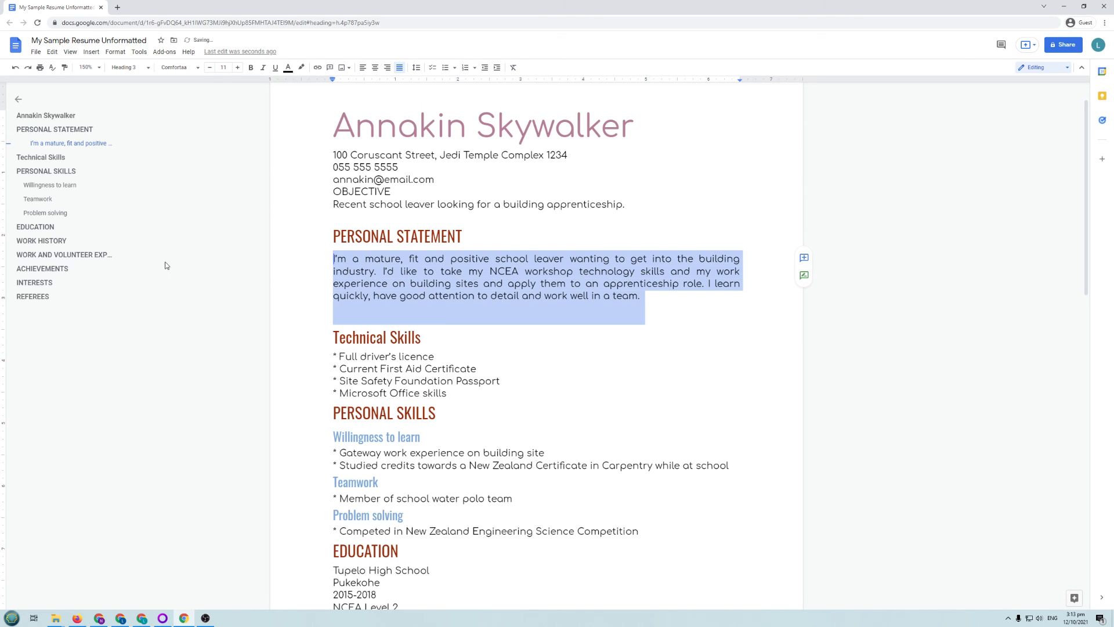
pyautogui.press('Left')
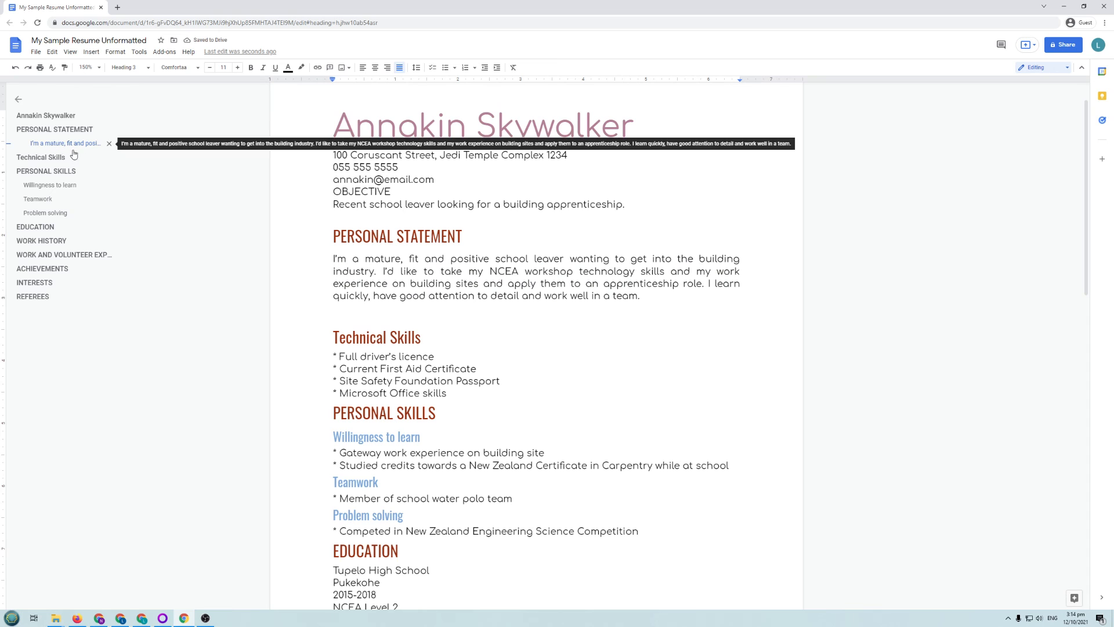
# Look through the resume down to REFEREES for other body paragraphs that could take the Heading 3 style.
pyautogui.click(501, 347)
pyautogui.scroll(-6, 539, 344)
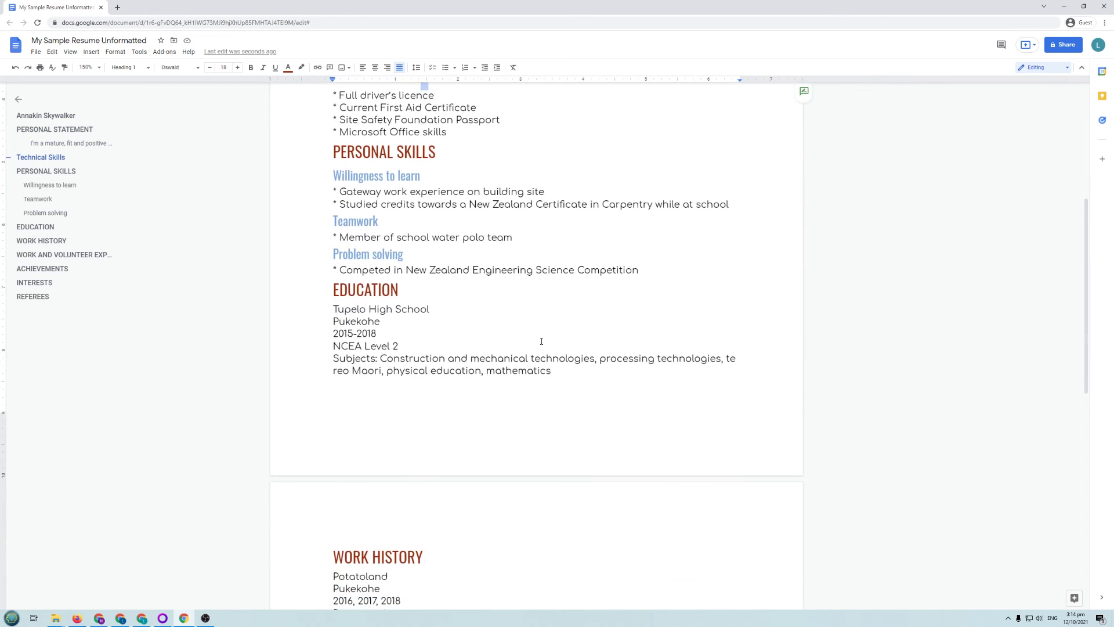
pyautogui.scroll(-7, 543, 337)
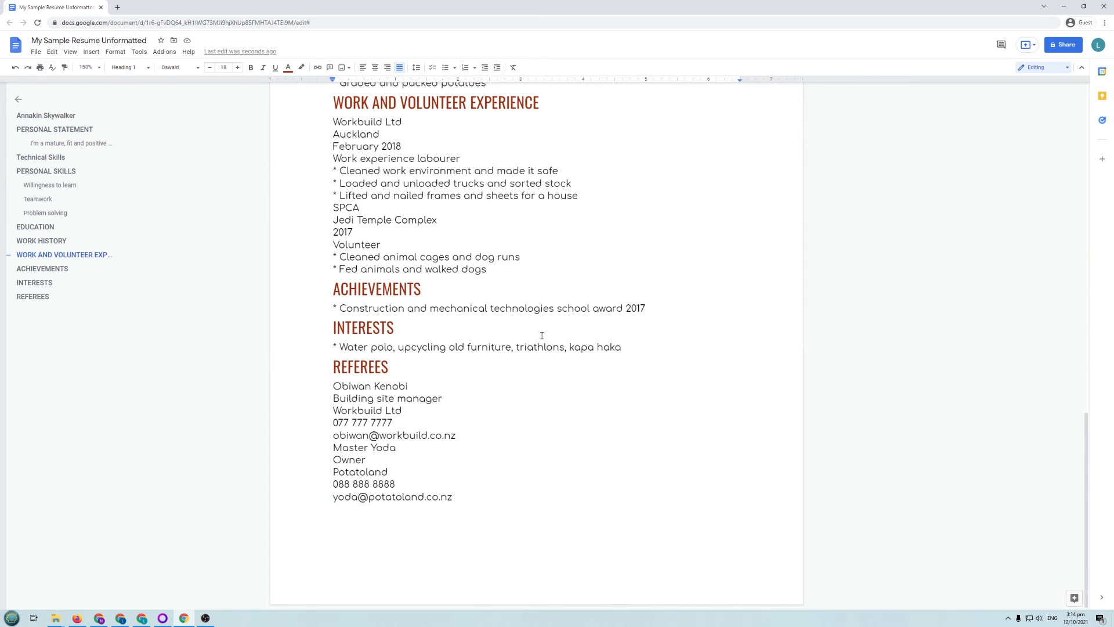
pyautogui.scroll(9, 543, 337)
pyautogui.scroll(4, 541, 335)
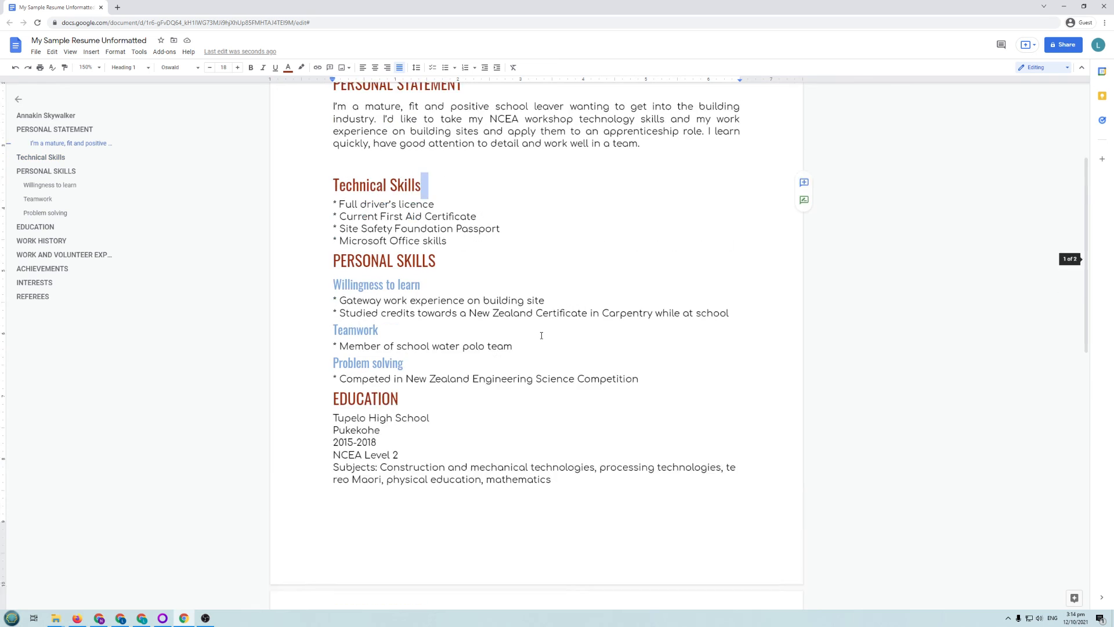
pyautogui.scroll(-1, 541, 336)
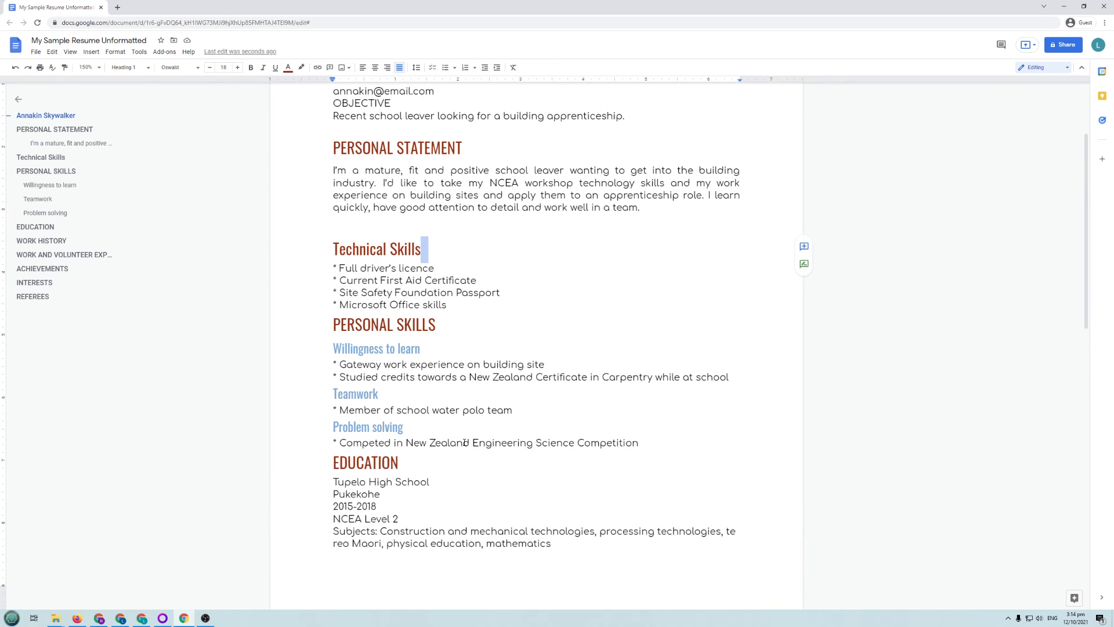
pyautogui.scroll(-1, 480, 383)
# Add a two-sentence paragraph above EDUCATION, after a blank line, beginning "I have trained under master yoda" and ending "great battles in the clone wars.".
pyautogui.click(687, 403)
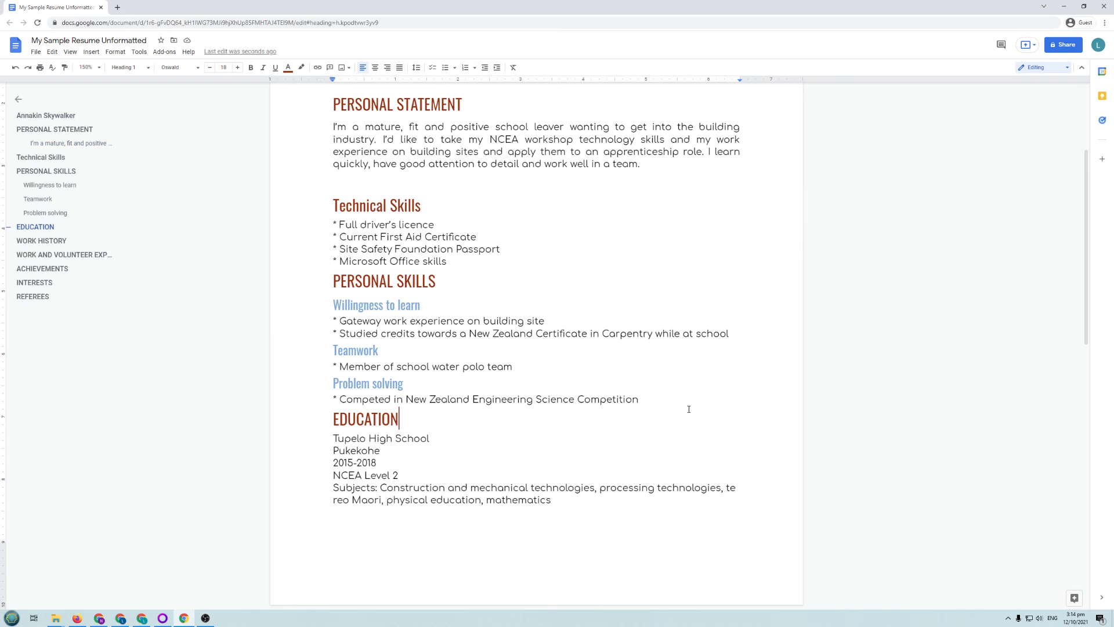
pyautogui.press('Return')
pyautogui.press('Return')
pyautogui.write('I have traine')
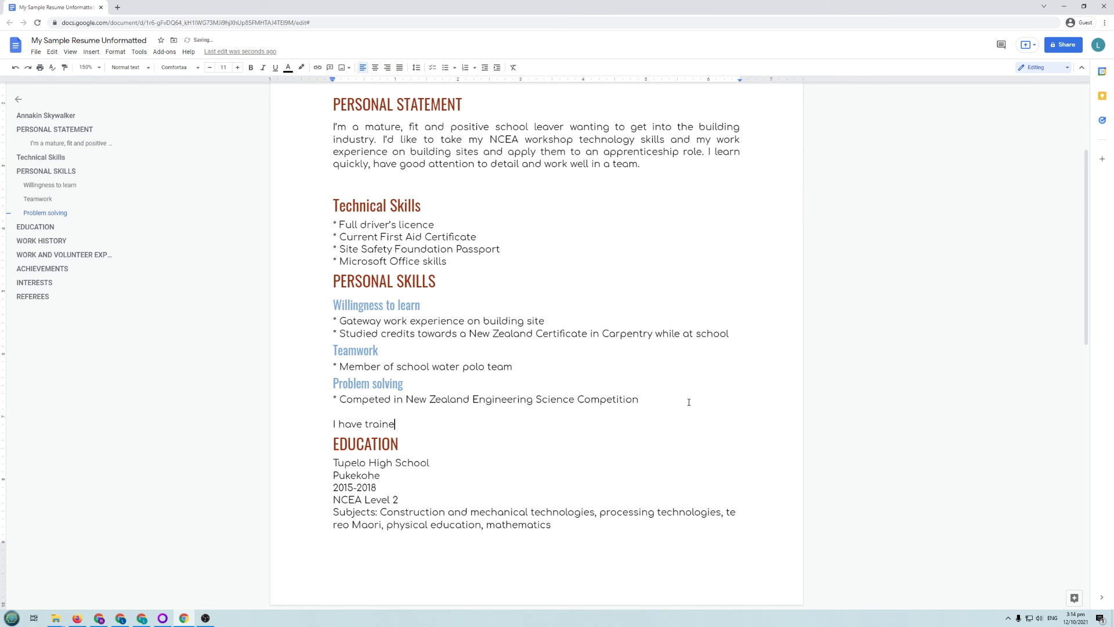
pyautogui.write('d under master yoda and co')
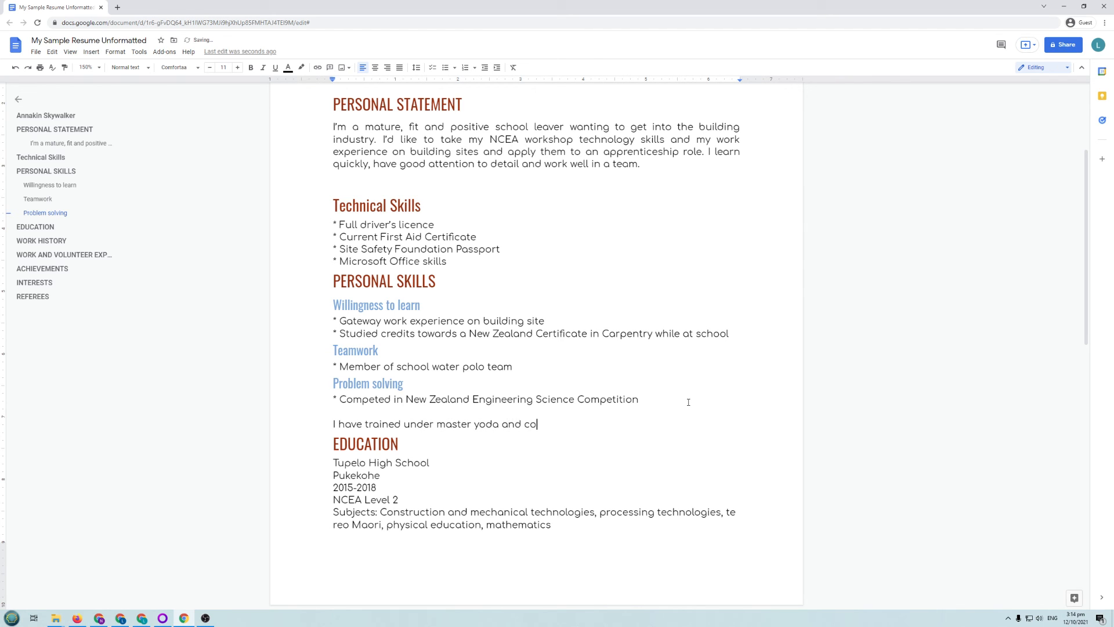
pyautogui.write('mplete the trials and have become')
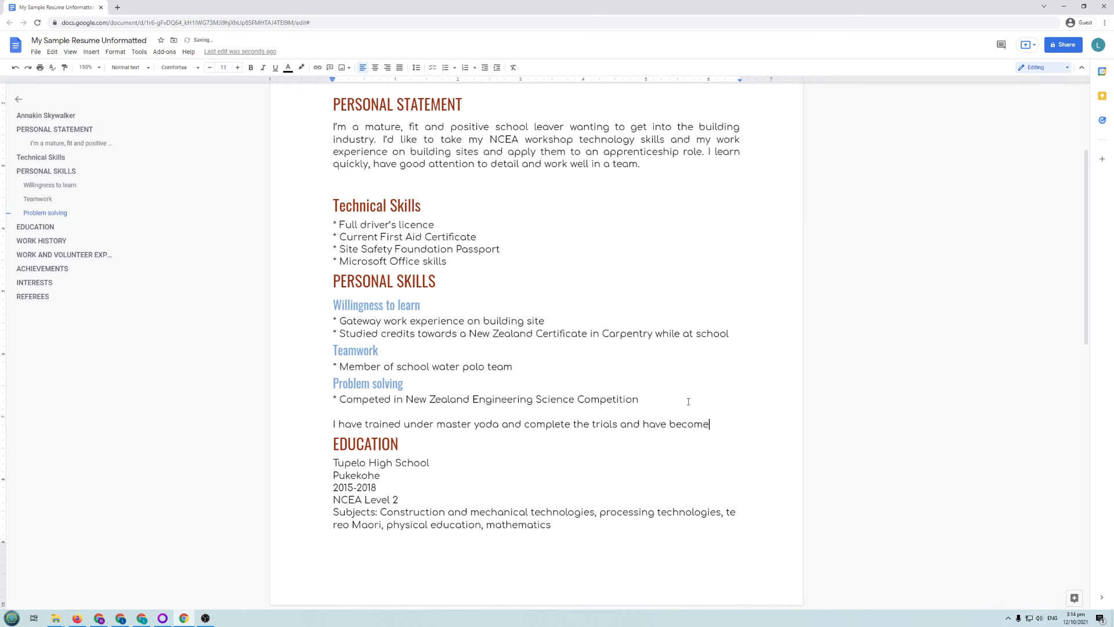
pyautogui.write(' a great master')
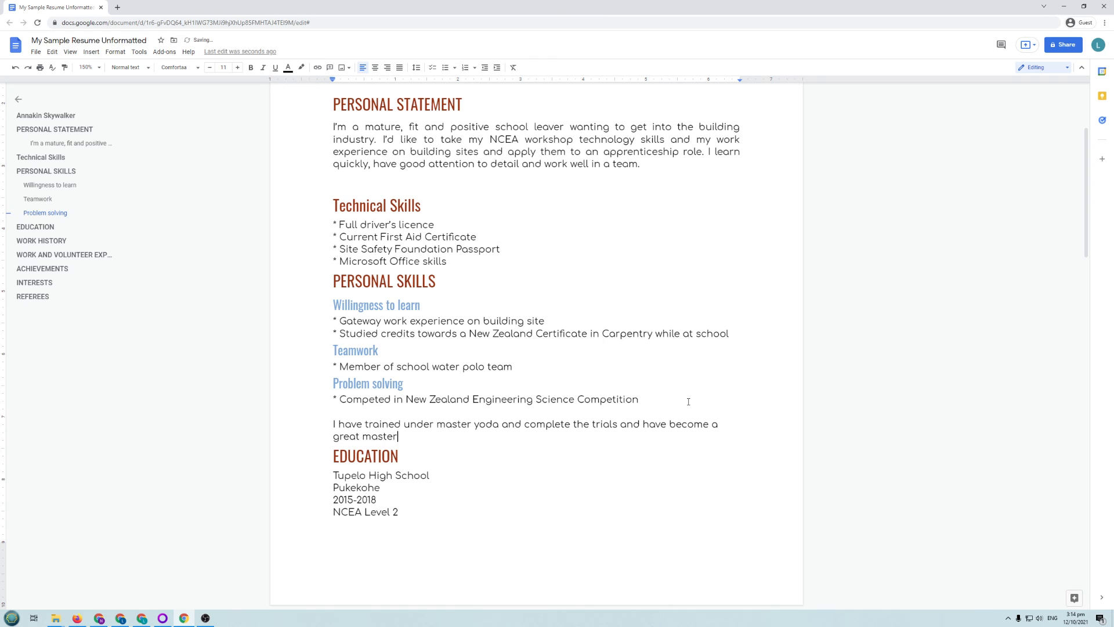
pyautogui.write('.  I will lead the jedi to great ba')
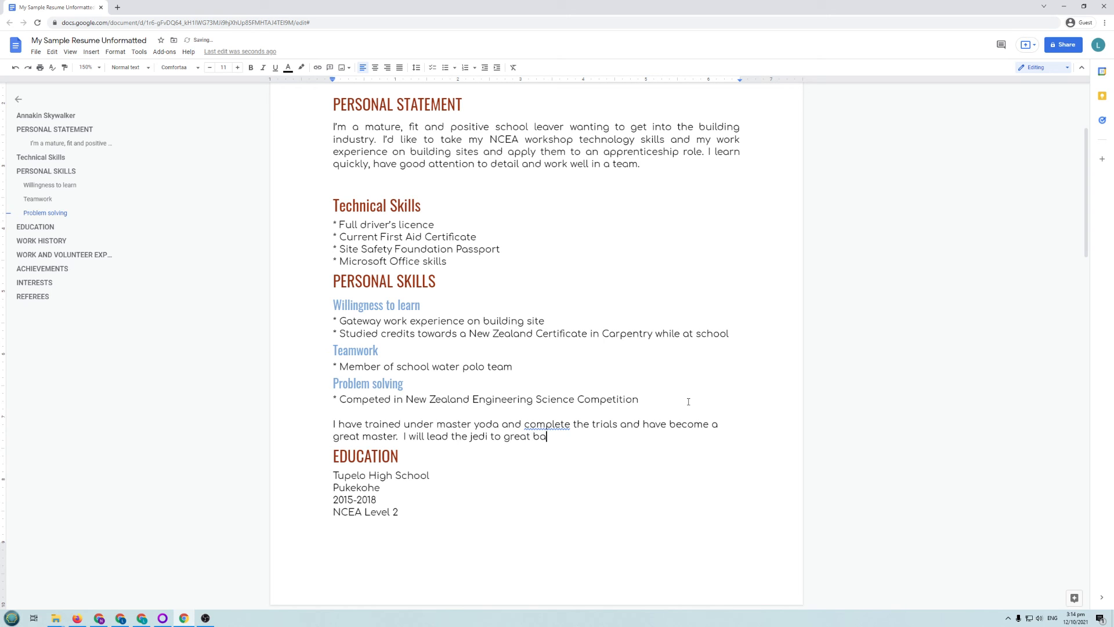
pyautogui.write('ttles in the clone wars.')
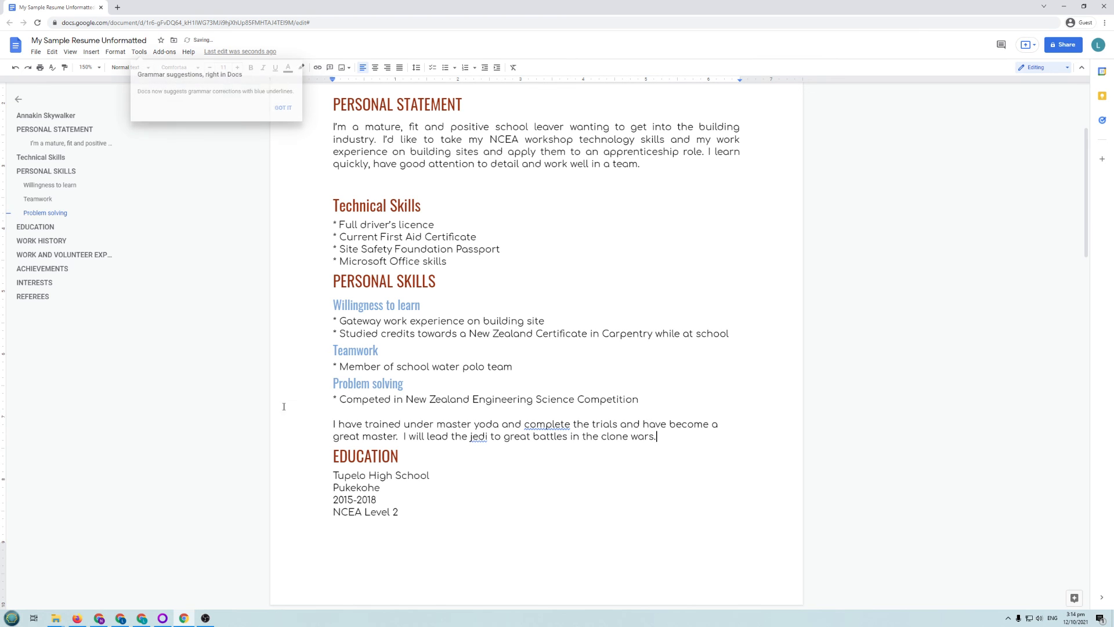
# Apply the Heading 3 style to the sample paragraph above EDUCATION and dismiss the grammar suggestions notice.
pyautogui.moveTo(338, 422); pyautogui.dragTo(710, 438)
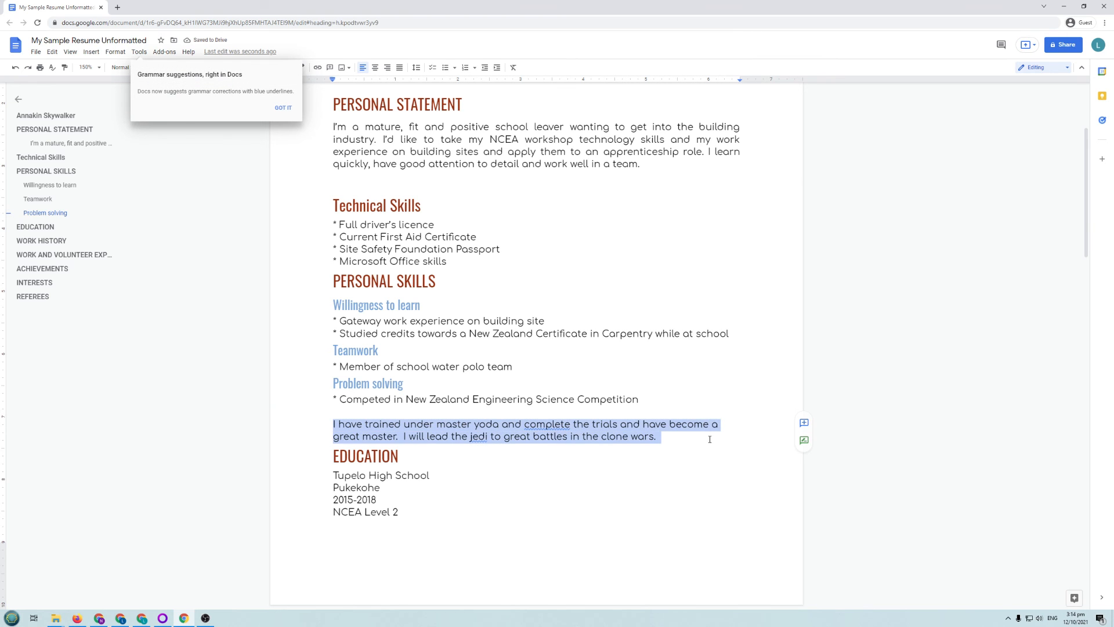
pyautogui.click(121, 67)
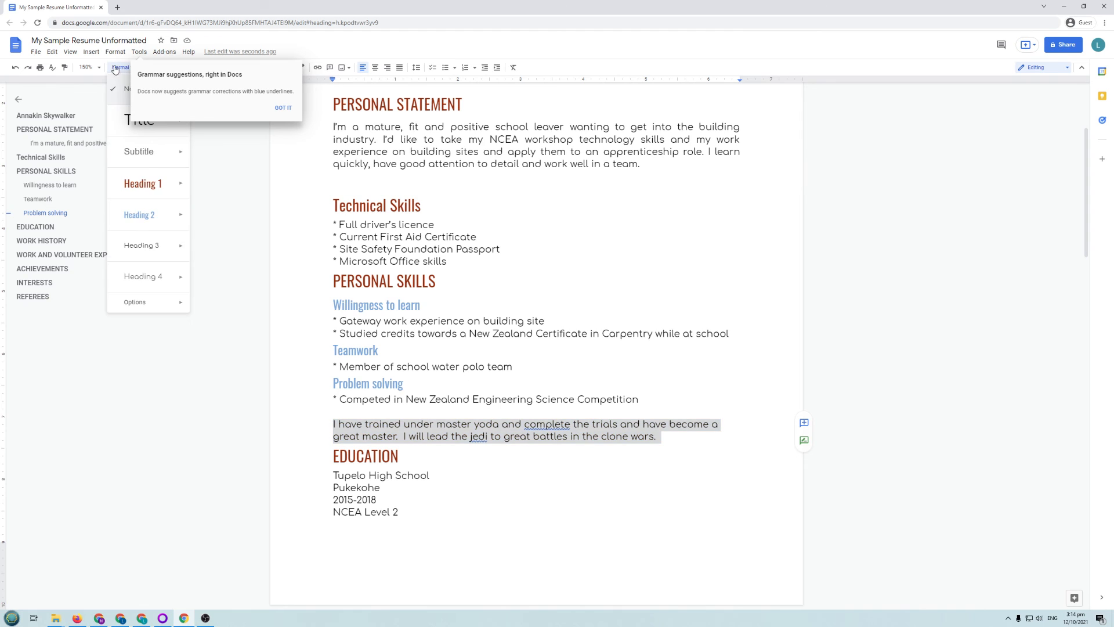
pyautogui.click(151, 219)
pyautogui.click(449, 439)
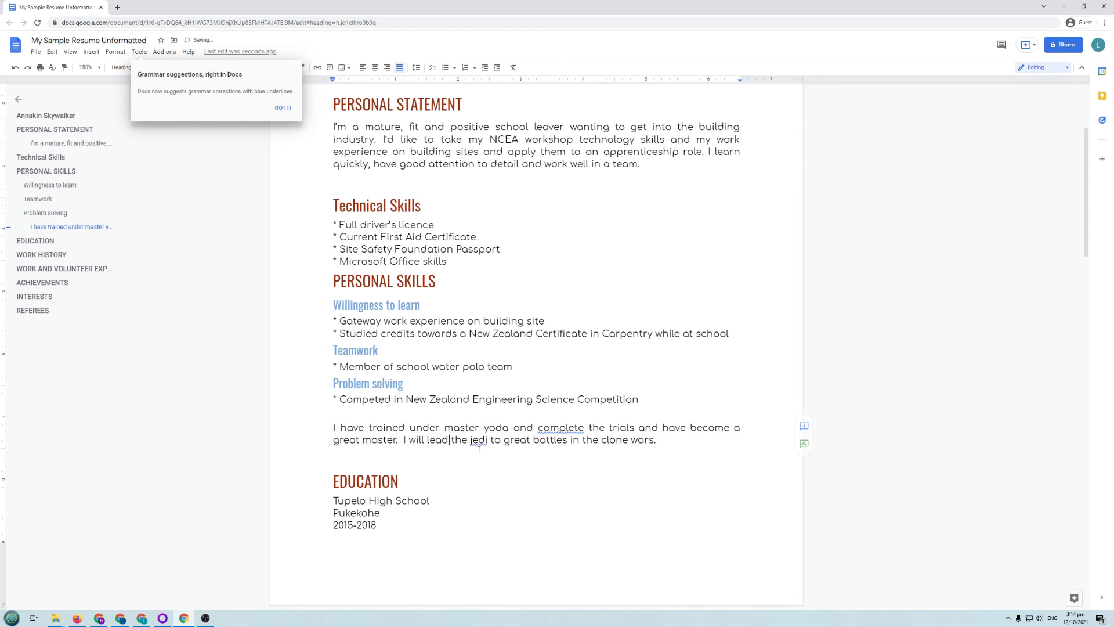
pyautogui.click(283, 107)
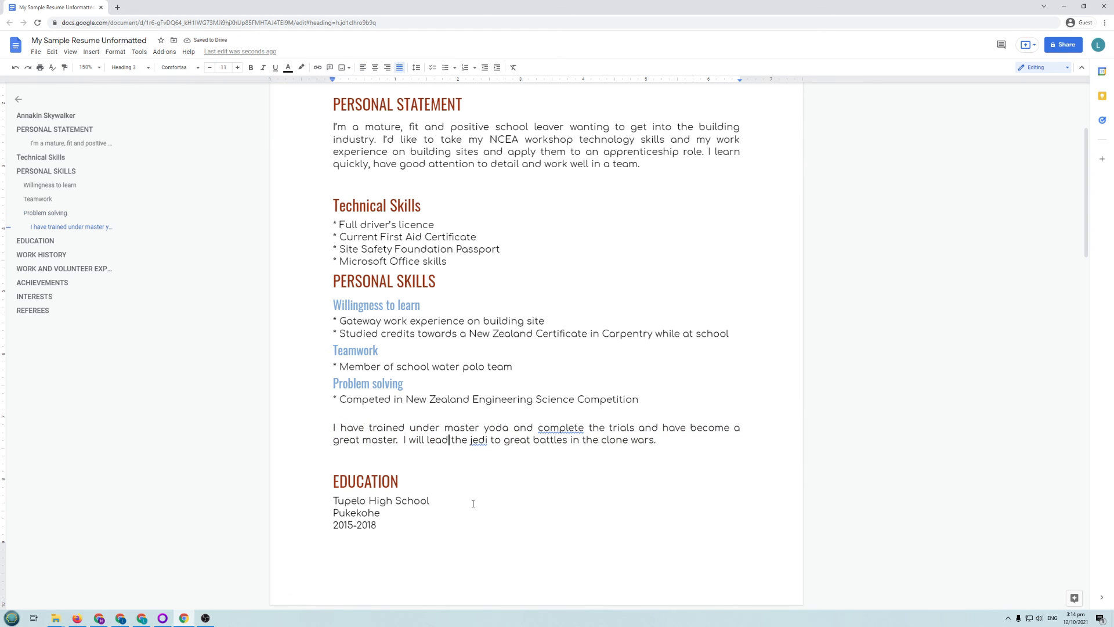
# Delete the two-sentence sample paragraph between the Problem solving bullet and the EDUCATION heading.
pyautogui.moveTo(333, 303); pyautogui.dragTo(741, 334)
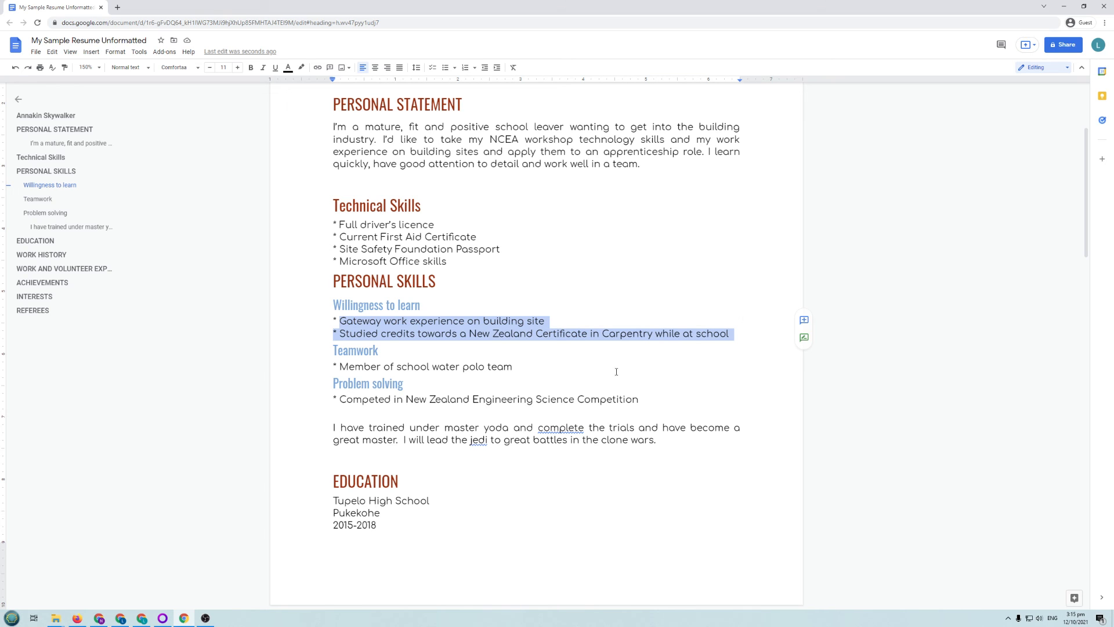
pyautogui.click(334, 428)
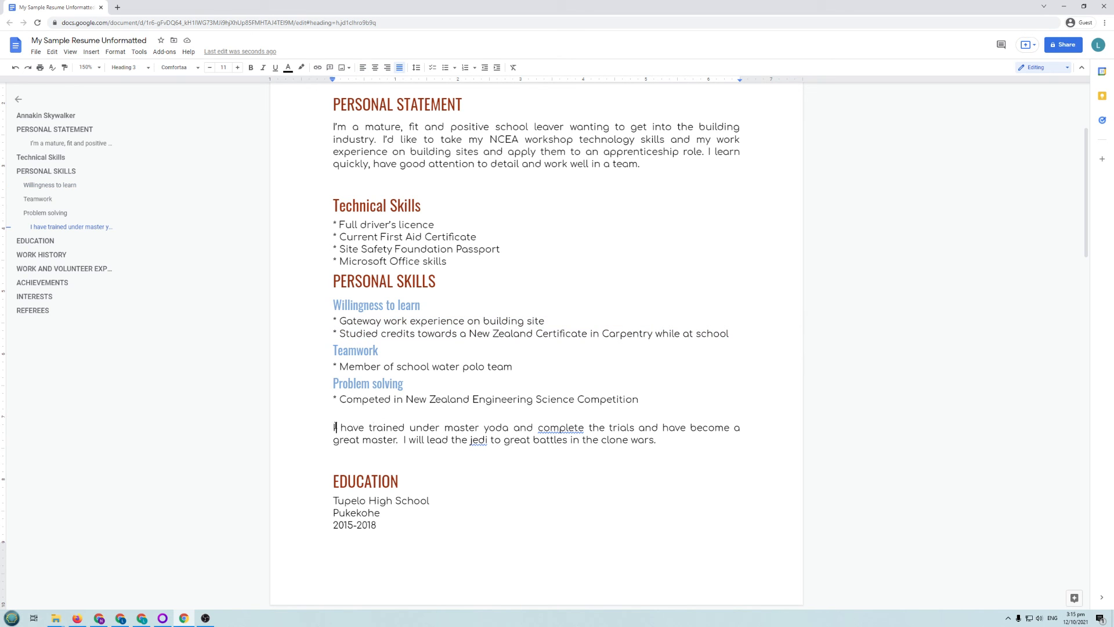
pyautogui.moveTo(333, 428); pyautogui.dragTo(713, 462)
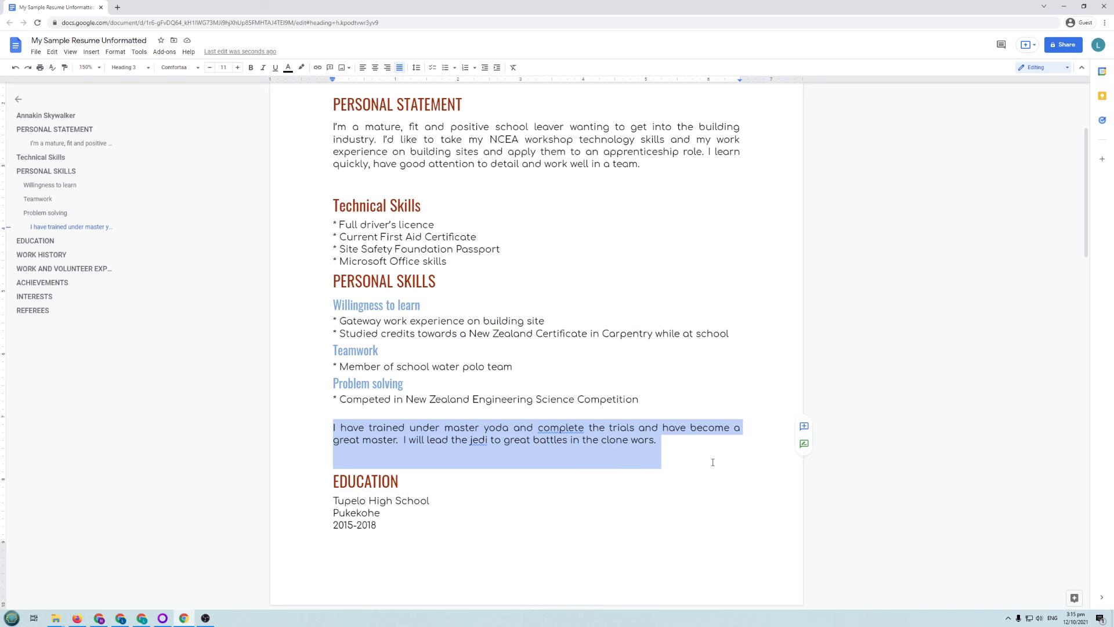
pyautogui.press('BackSpace')
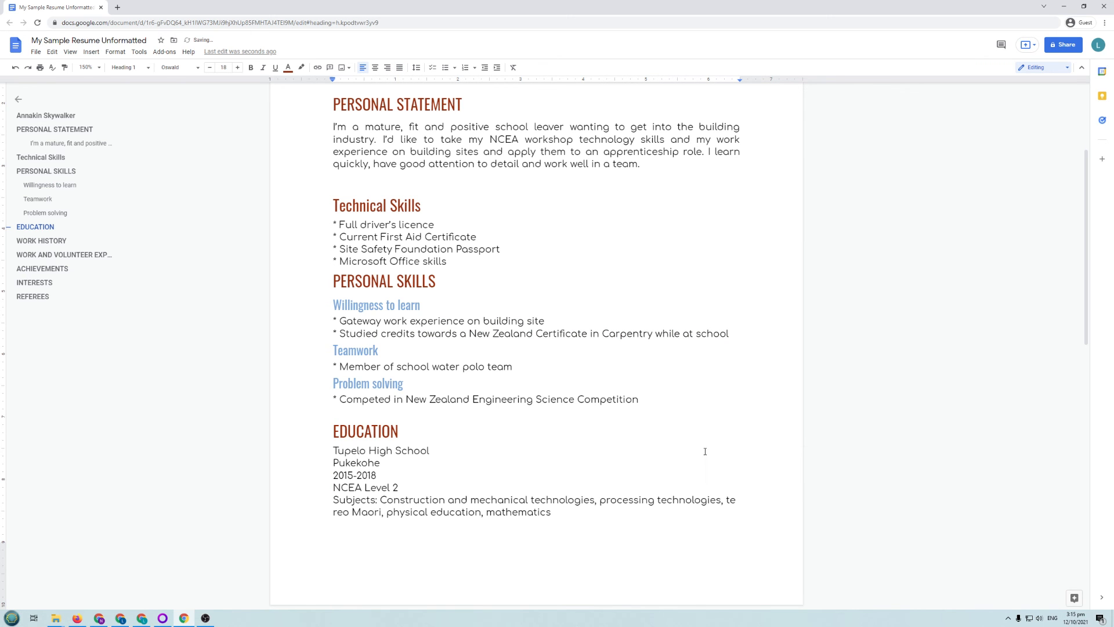
pyautogui.scroll(3, 450, 441)
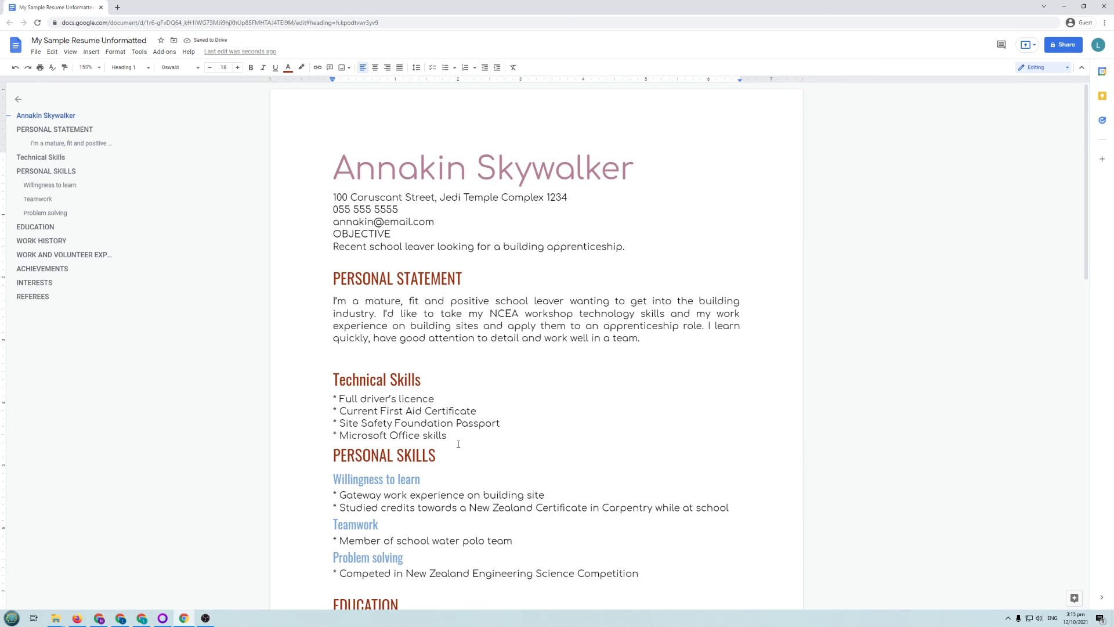